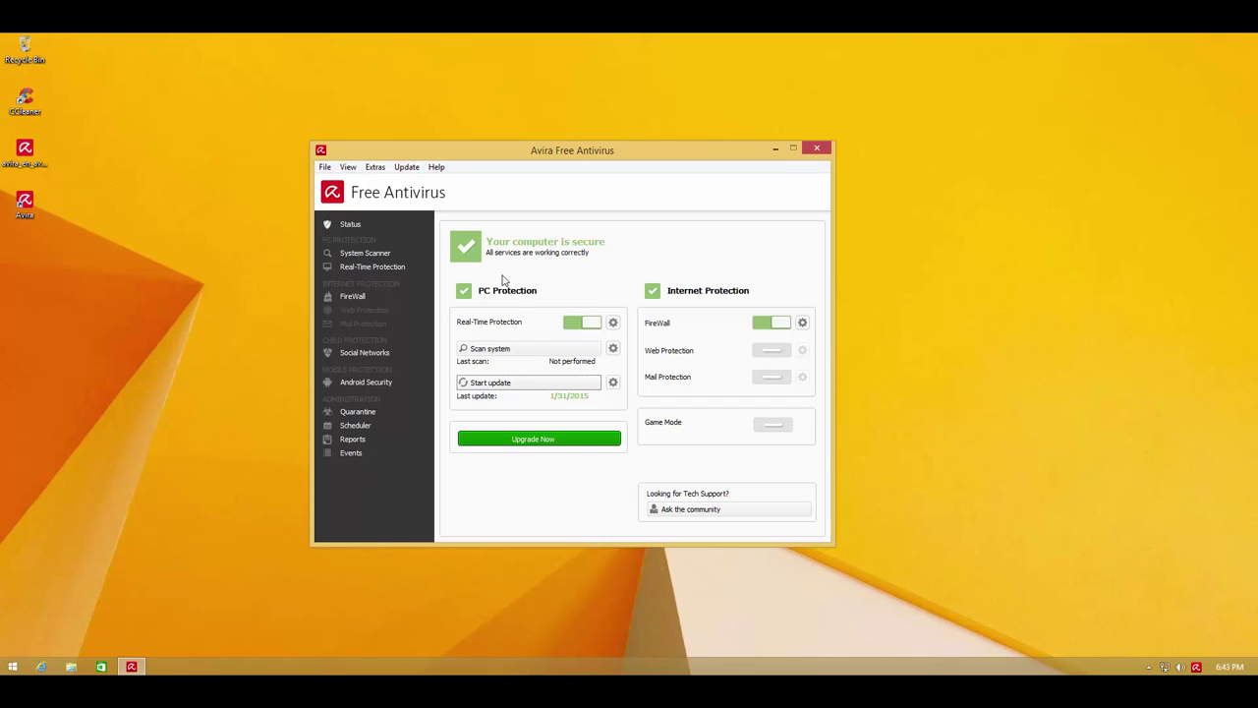
Look through the System Scanner, Real-Time Protection, FireWall and Social Networks pages, and return to the Status overview
{"action": "left_click", "coordinate": [388, 256]}
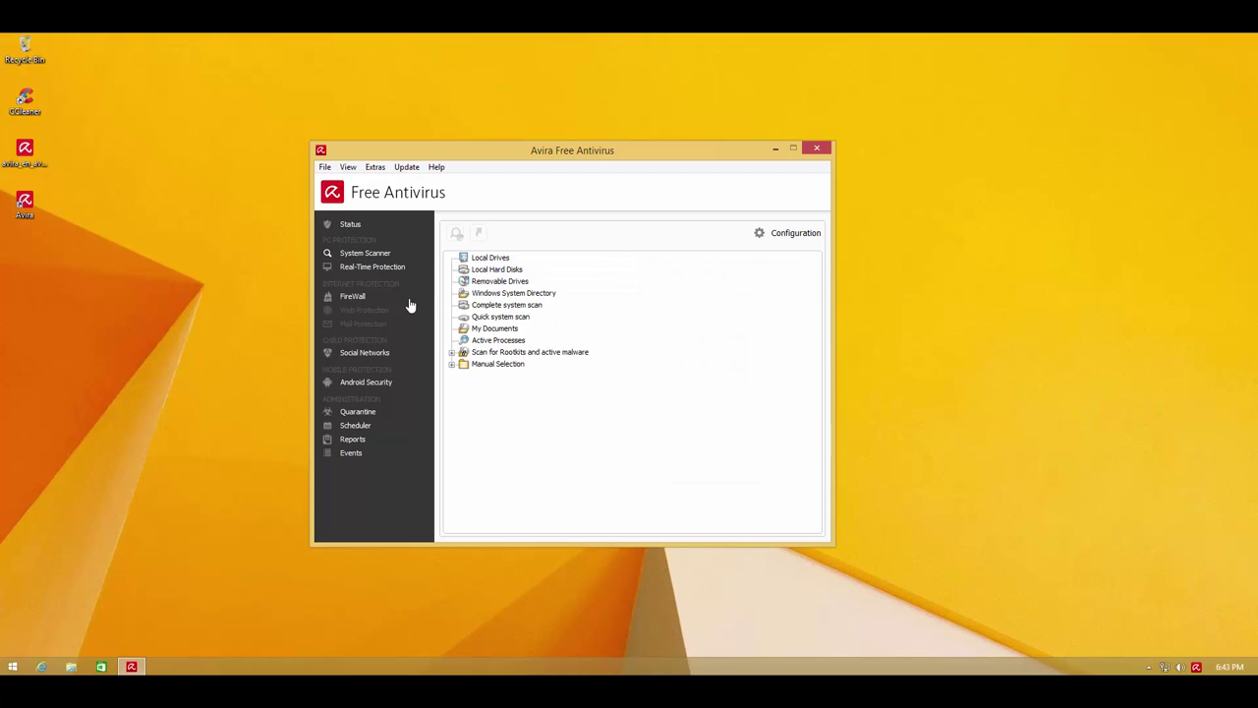
{"action": "left_click", "coordinate": [351, 227]}
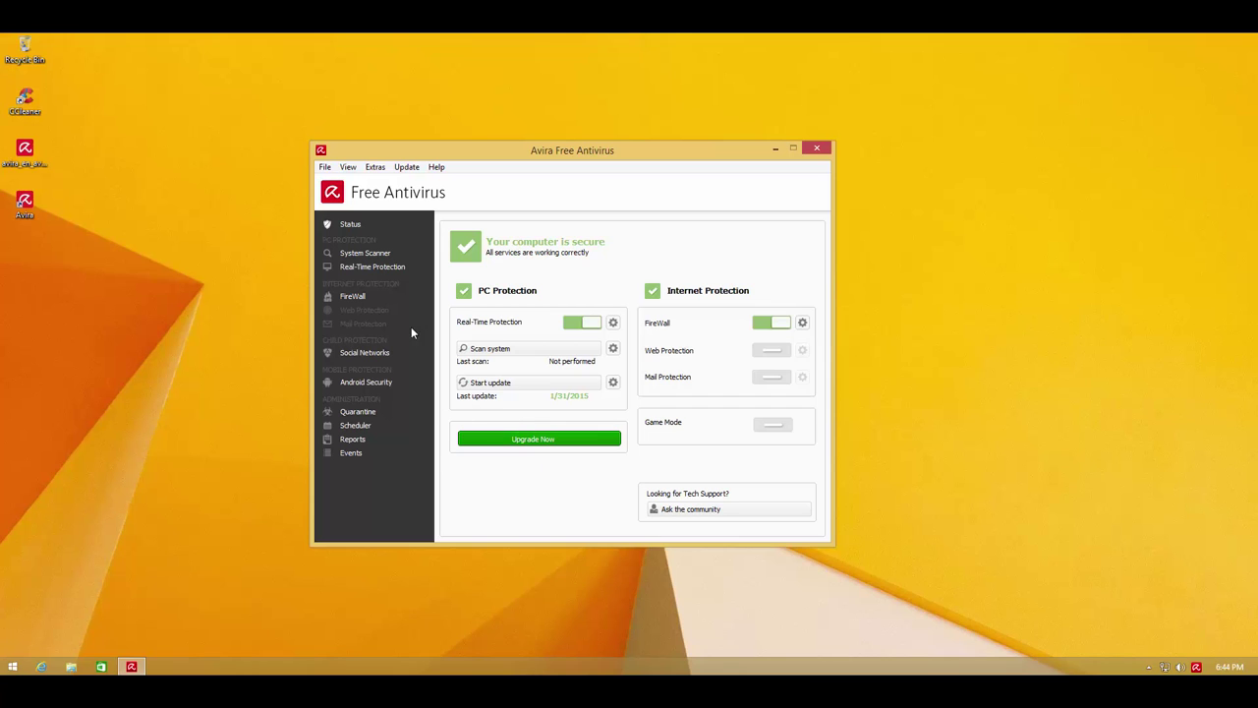
{"action": "left_click", "coordinate": [350, 254]}
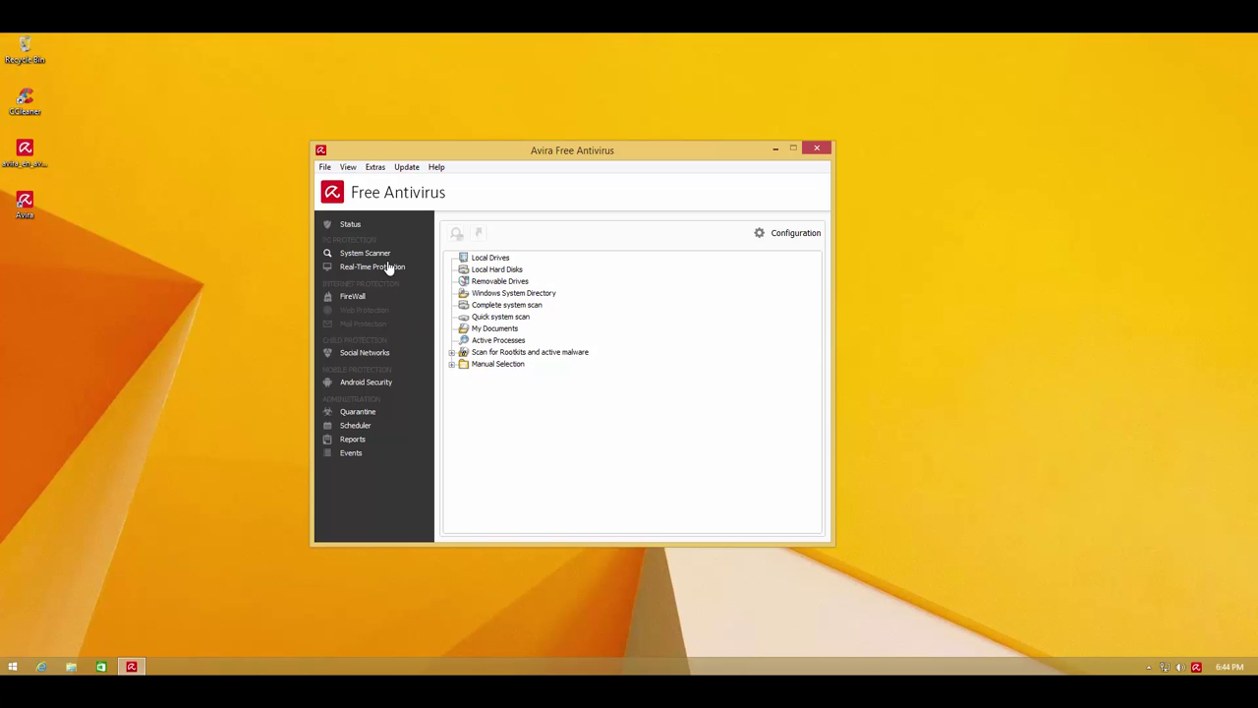
{"action": "left_click", "coordinate": [388, 267]}
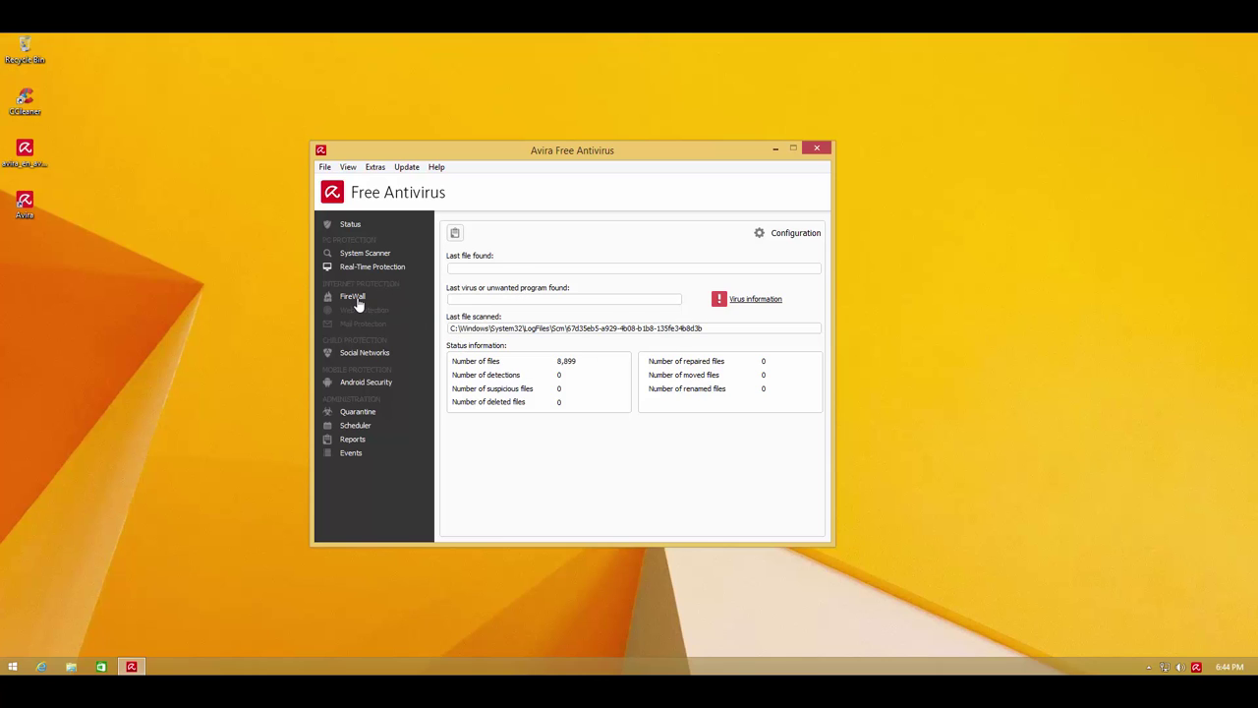
{"action": "left_click", "coordinate": [354, 299]}
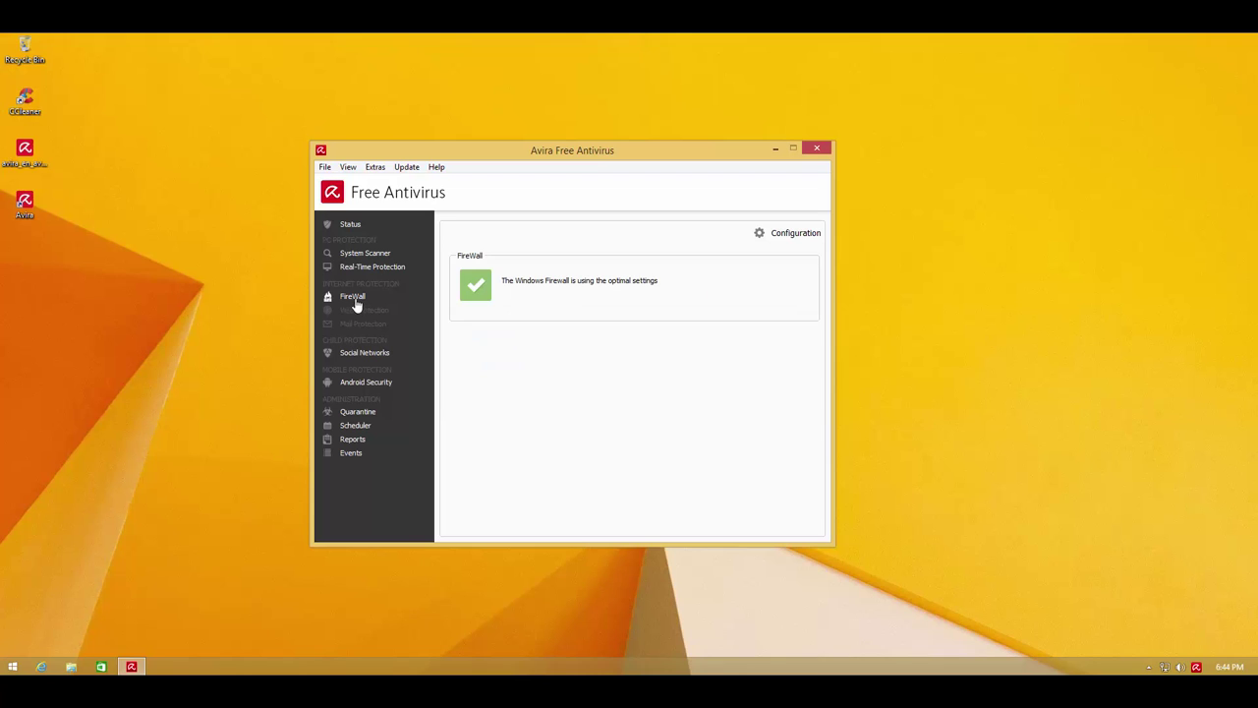
{"action": "left_click", "coordinate": [355, 360]}
{"action": "left_click", "coordinate": [369, 228]}
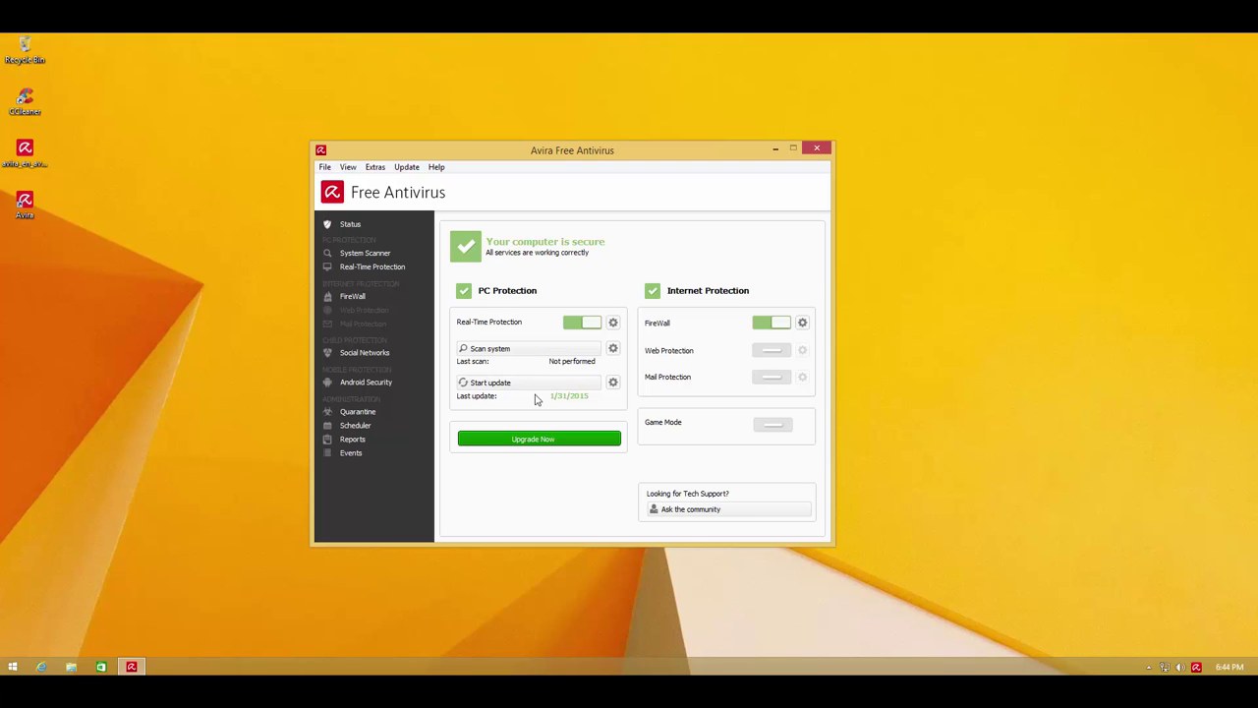
Open the system scan configuration and review the scanner's action on detection, archive, general scan and heuristic settings
{"action": "left_click", "coordinate": [613, 349]}
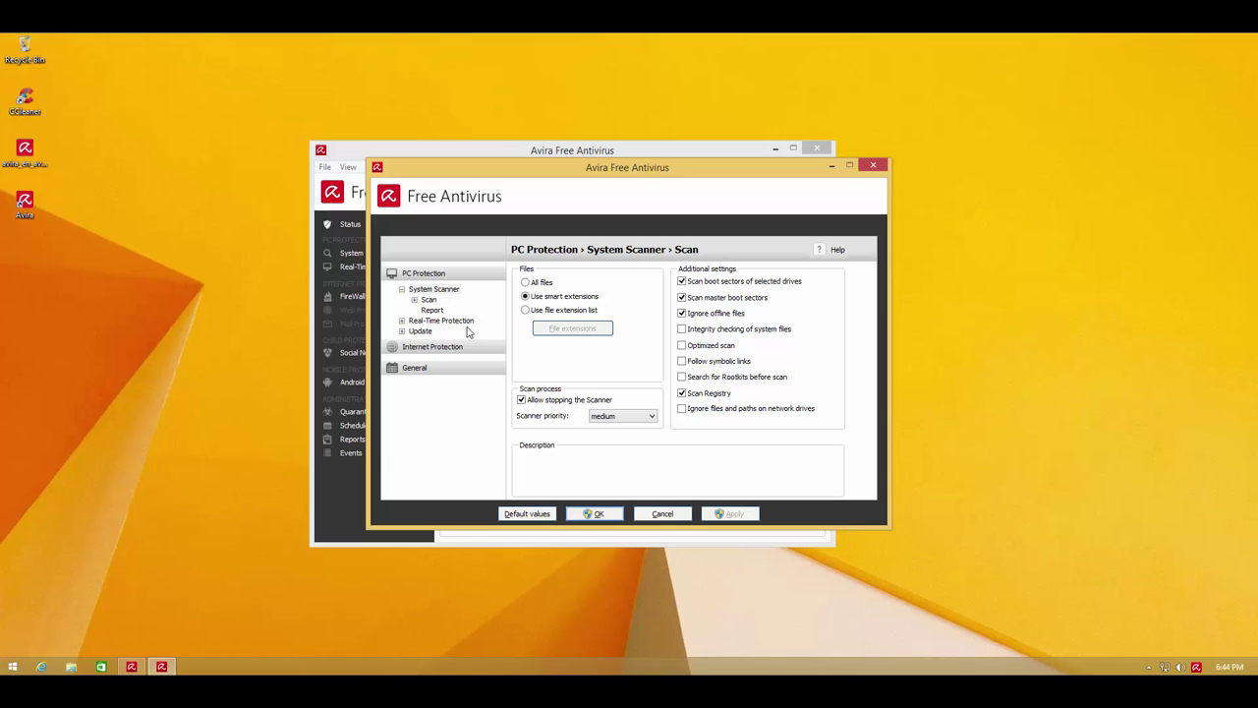
{"action": "left_click", "coordinate": [414, 299]}
{"action": "left_click", "coordinate": [446, 310]}
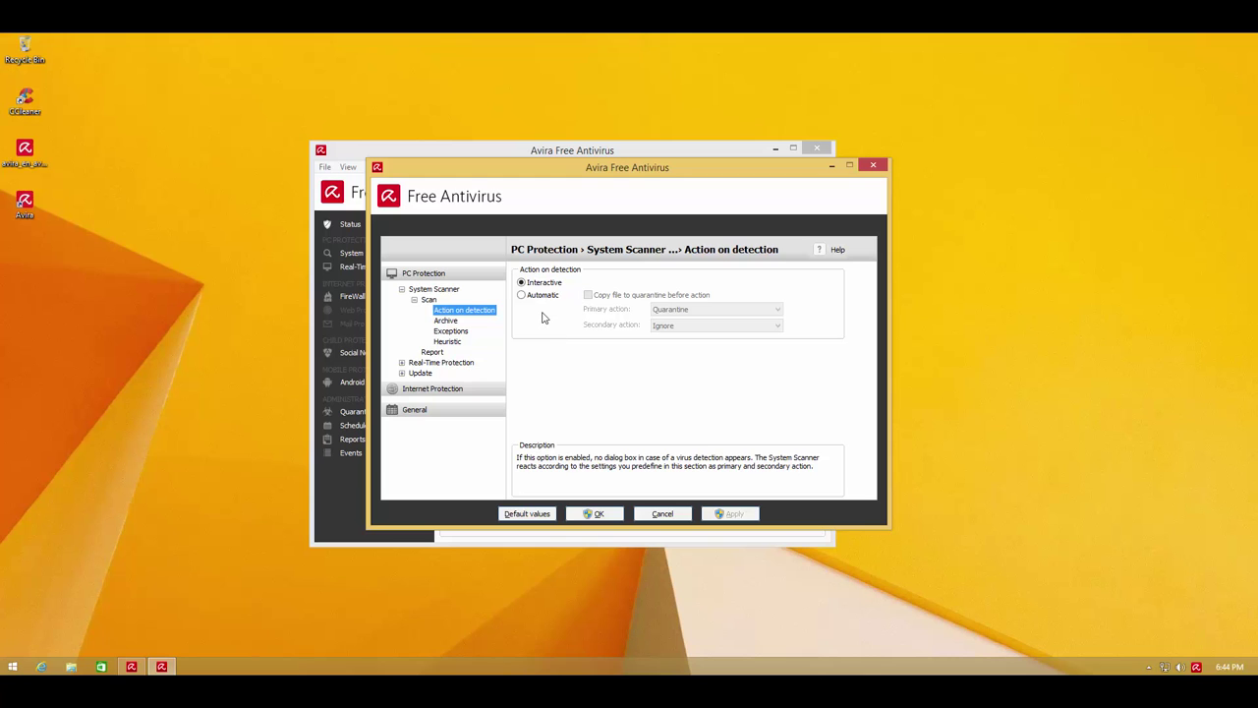
{"action": "left_click", "coordinate": [447, 320]}
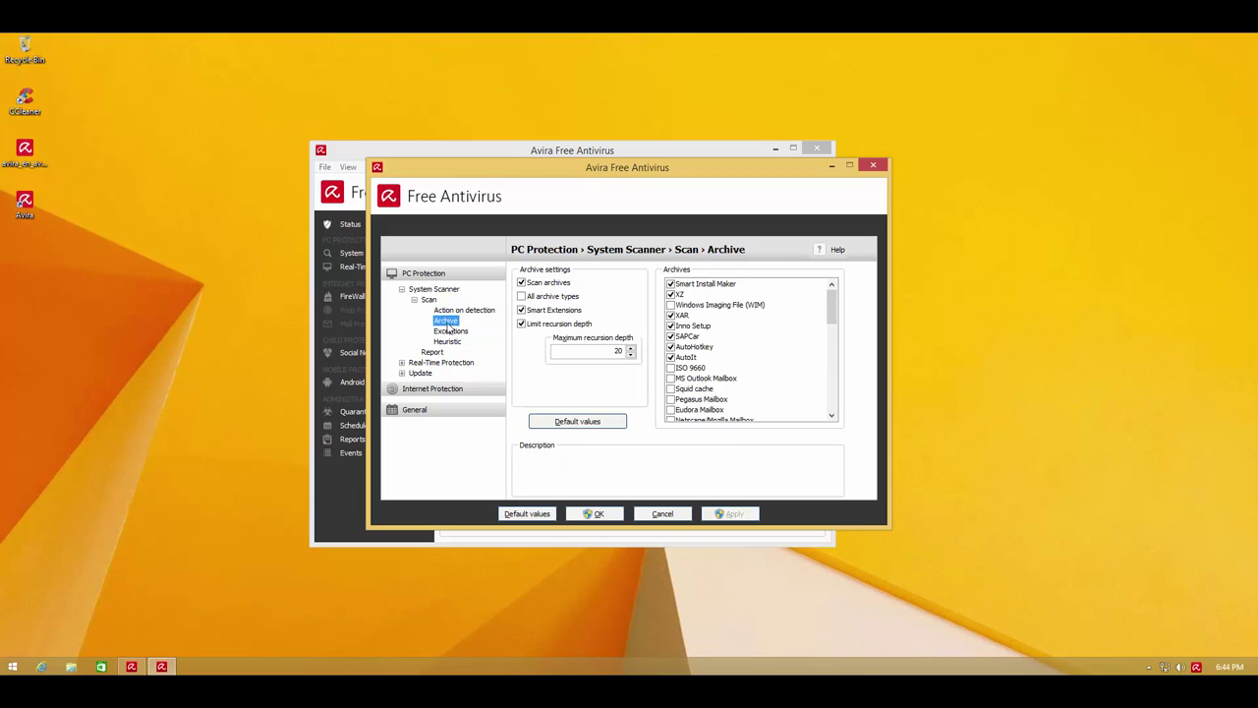
{"action": "left_click", "coordinate": [428, 299]}
{"action": "left_click", "coordinate": [444, 289]}
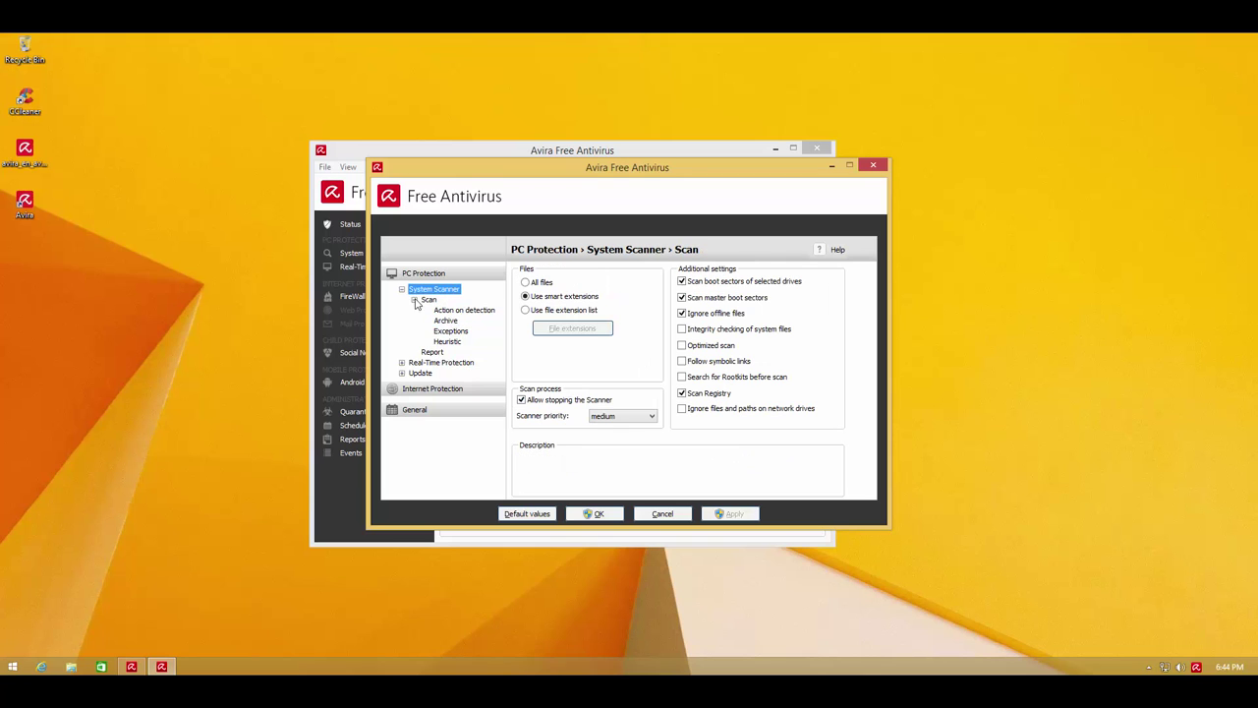
{"action": "left_click", "coordinate": [446, 341]}
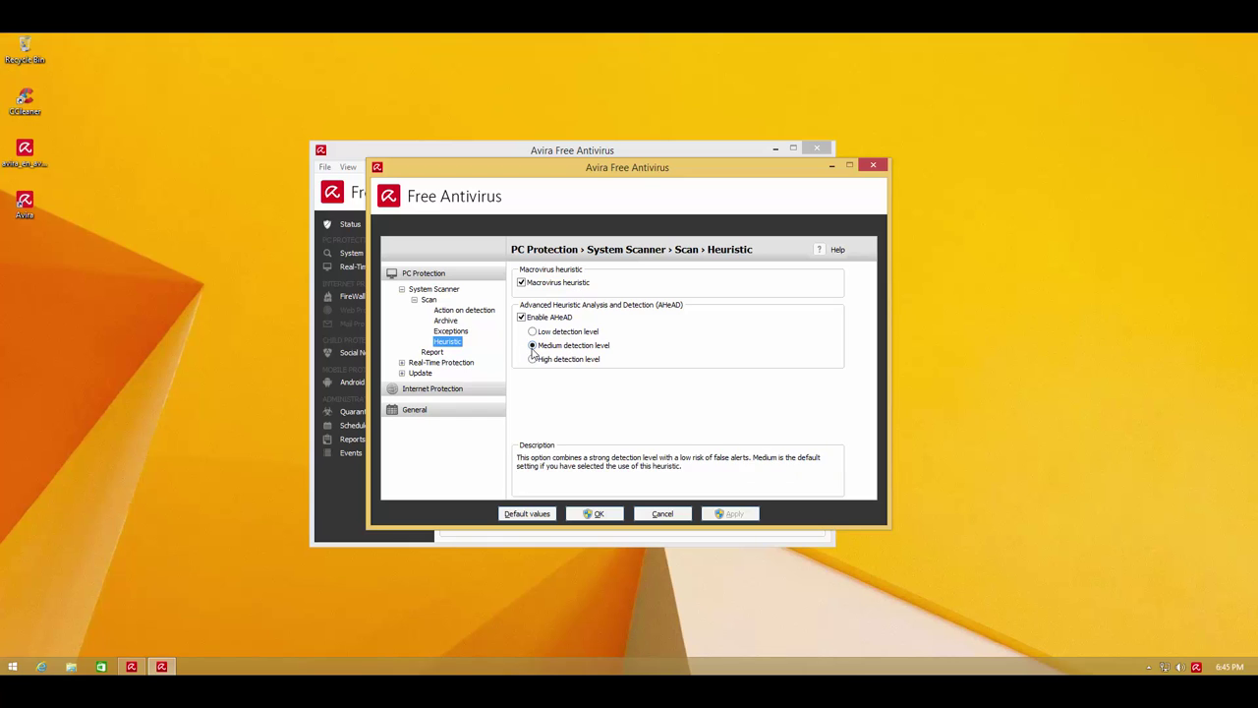
Review the Real-Time Protection scan settings, including its action on detection, exceptions and heuristic options
{"action": "left_click", "coordinate": [442, 363]}
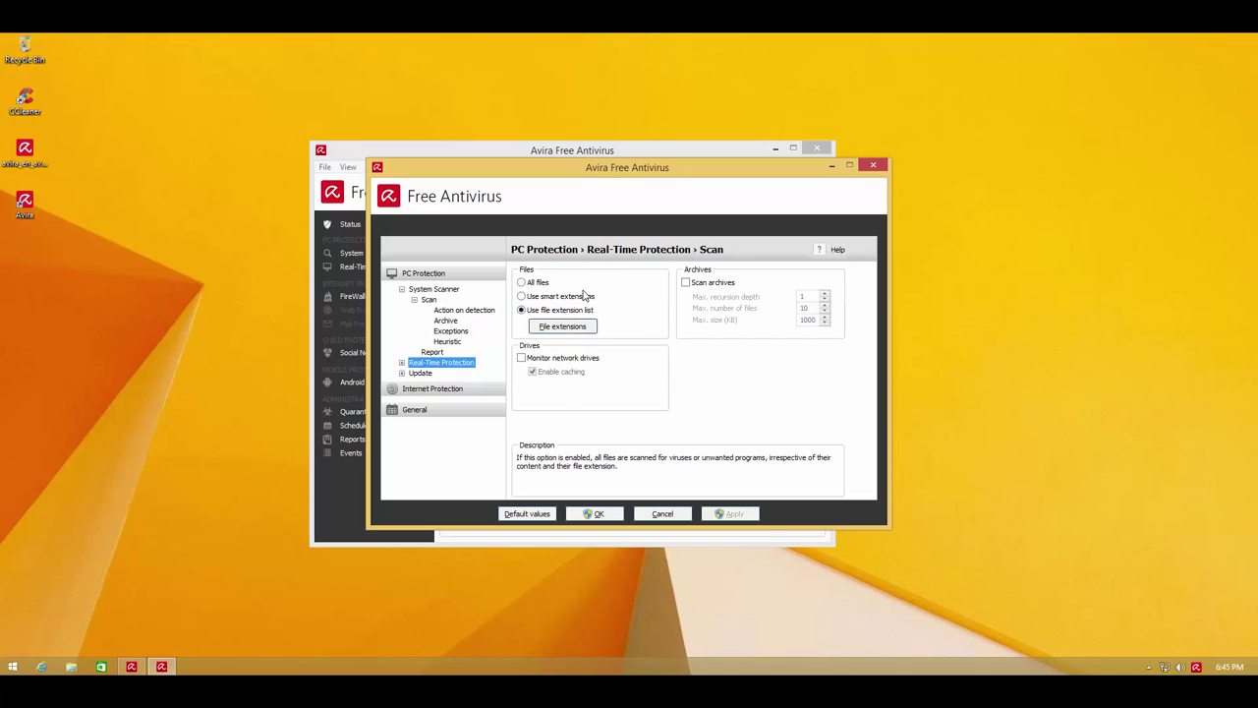
{"action": "left_click", "coordinate": [402, 363]}
{"action": "double_click", "coordinate": [427, 374]}
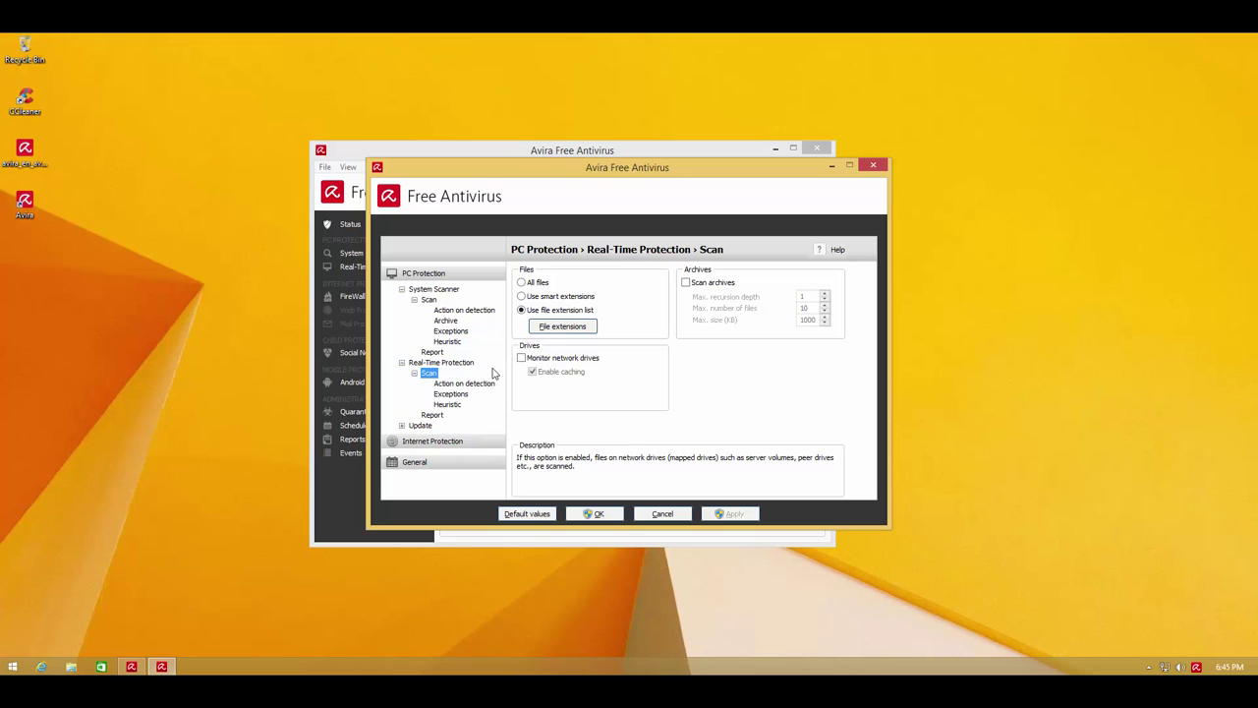
{"action": "left_click", "coordinate": [459, 384]}
{"action": "left_click", "coordinate": [462, 394]}
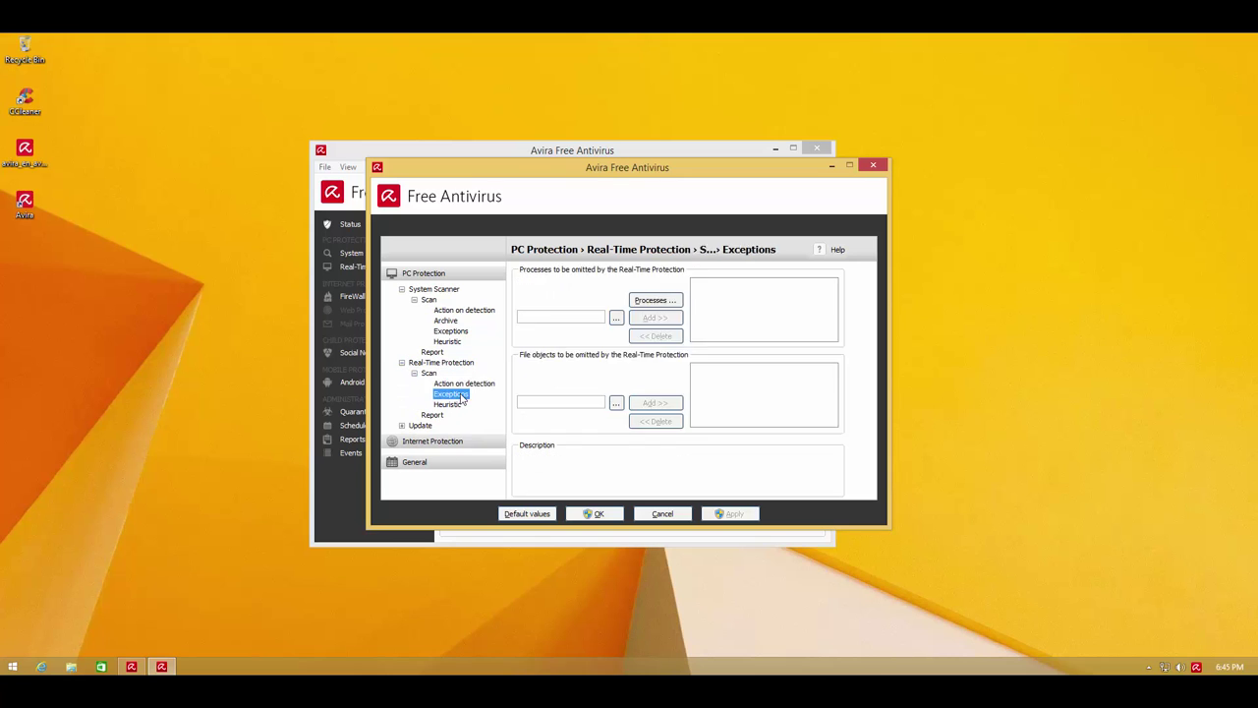
{"action": "left_click", "coordinate": [450, 405]}
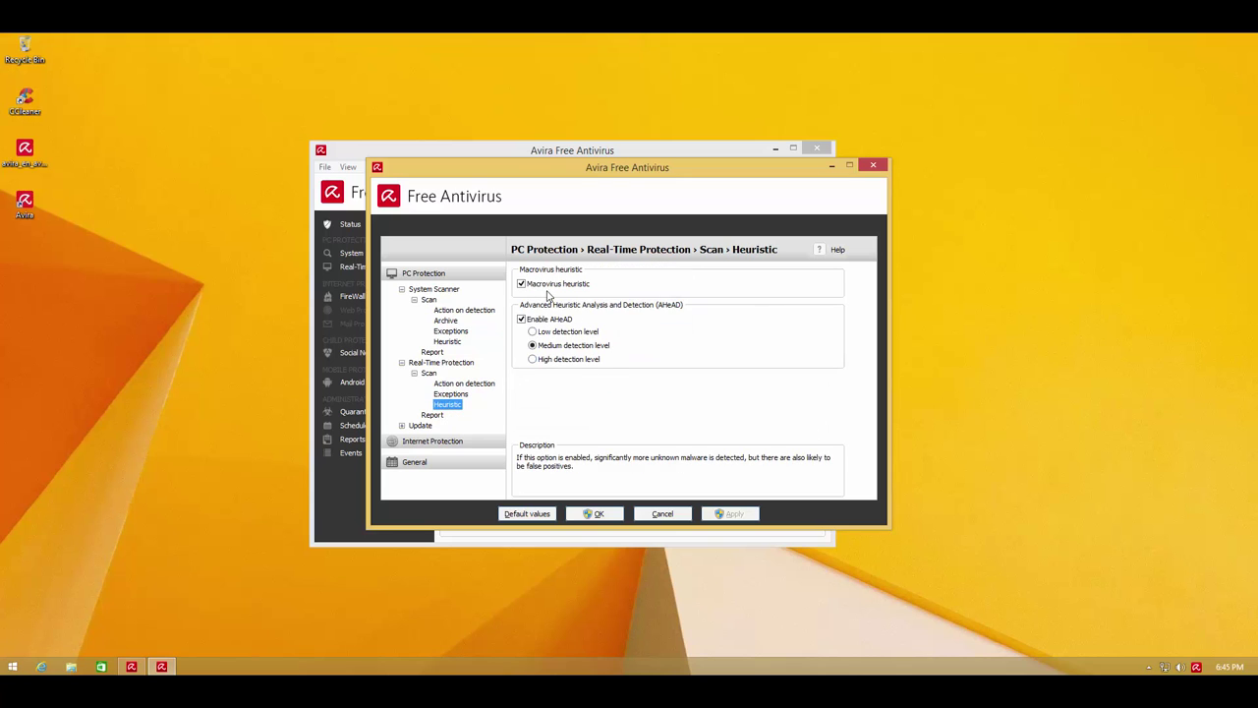
{"action": "left_click", "coordinate": [401, 363]}
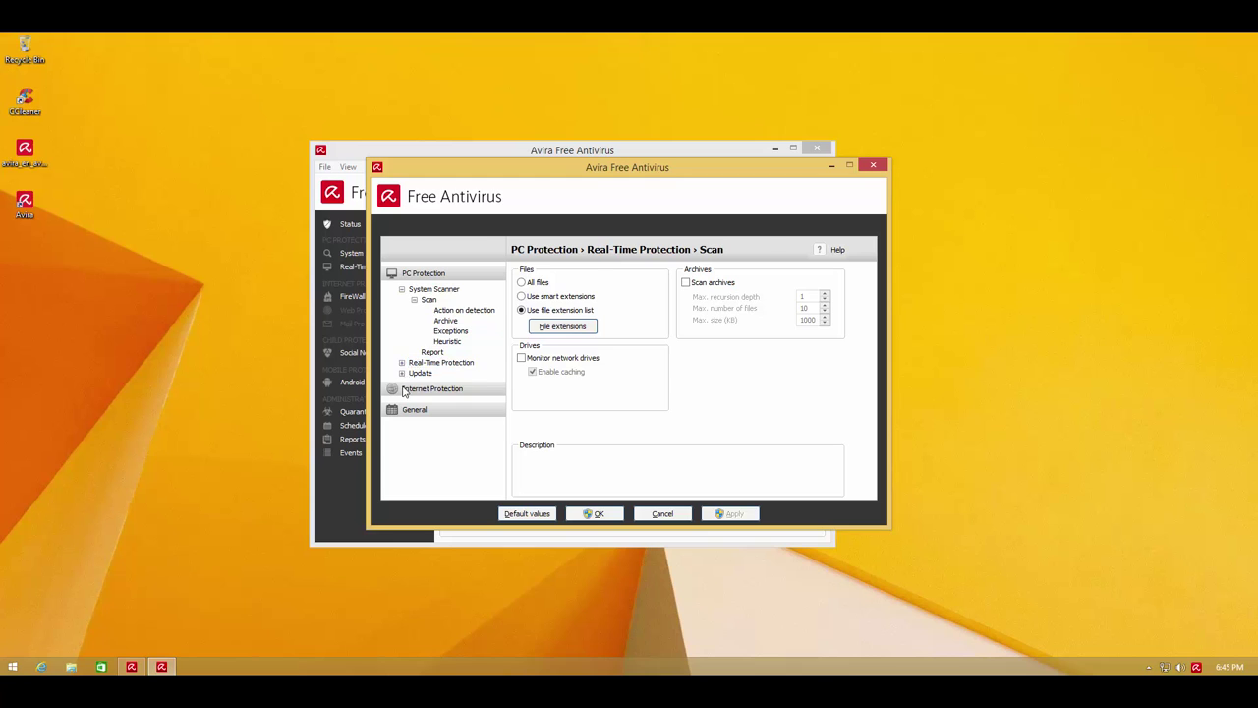
Check the private network settings and the General settings for security, advanced protection with Protection Cloud, and threat categories
{"action": "left_click", "coordinate": [403, 390]}
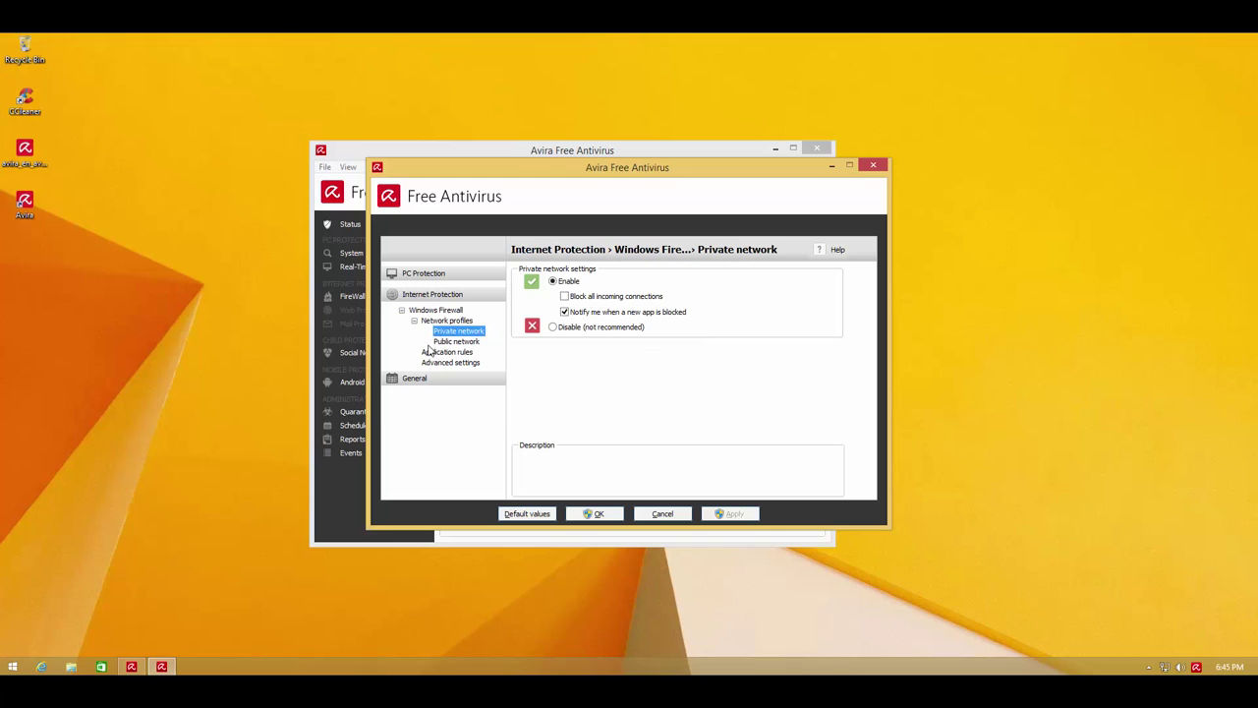
{"action": "left_click", "coordinate": [399, 380]}
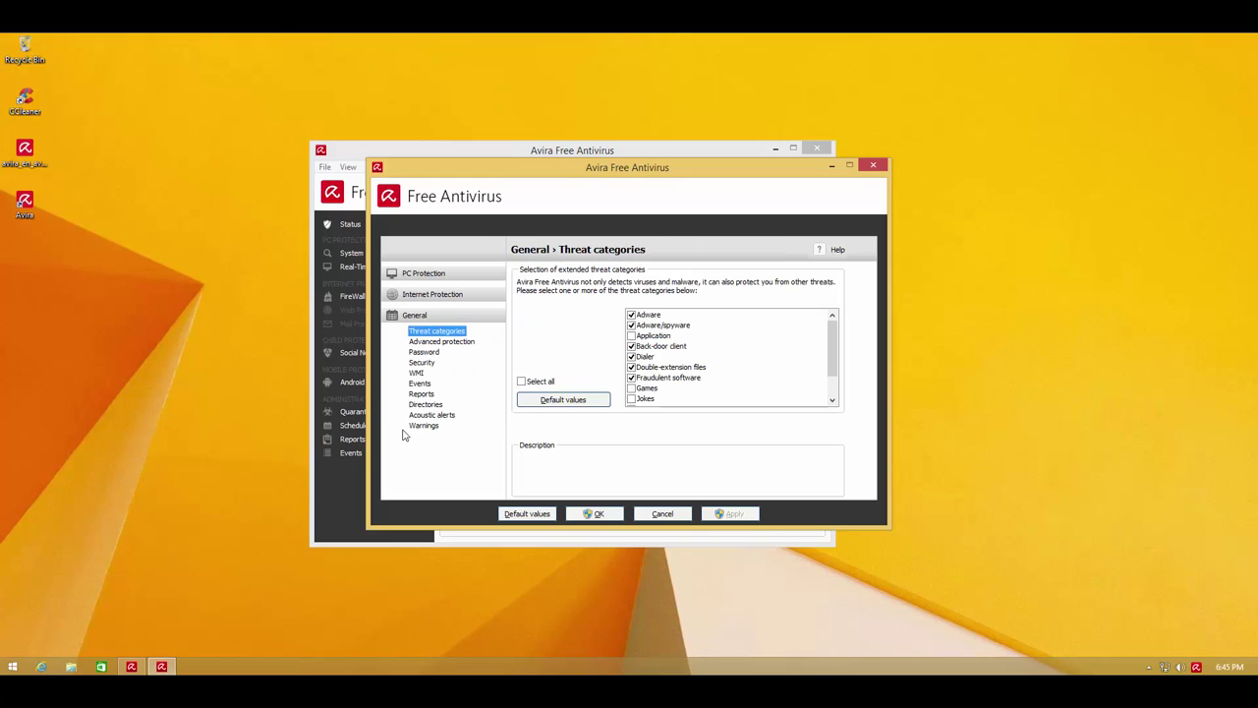
{"action": "left_click", "coordinate": [422, 362]}
{"action": "left_click", "coordinate": [430, 343]}
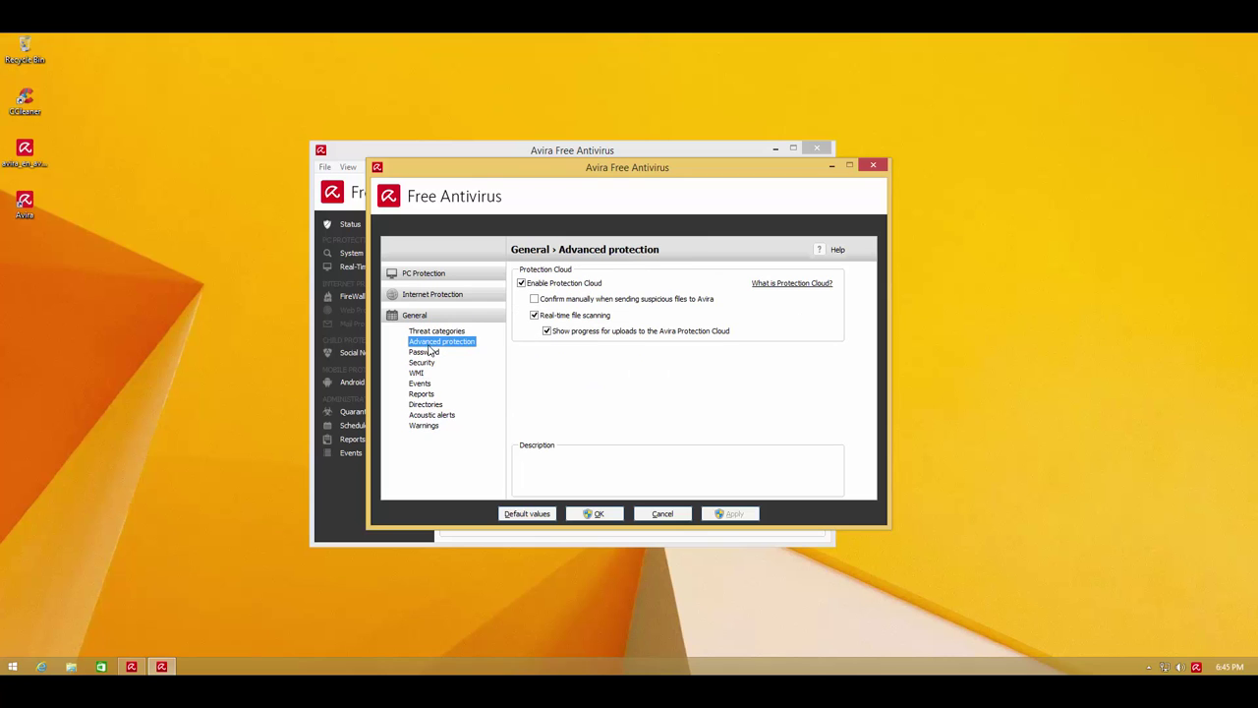
{"action": "mouse_move", "coordinate": [546, 291]}
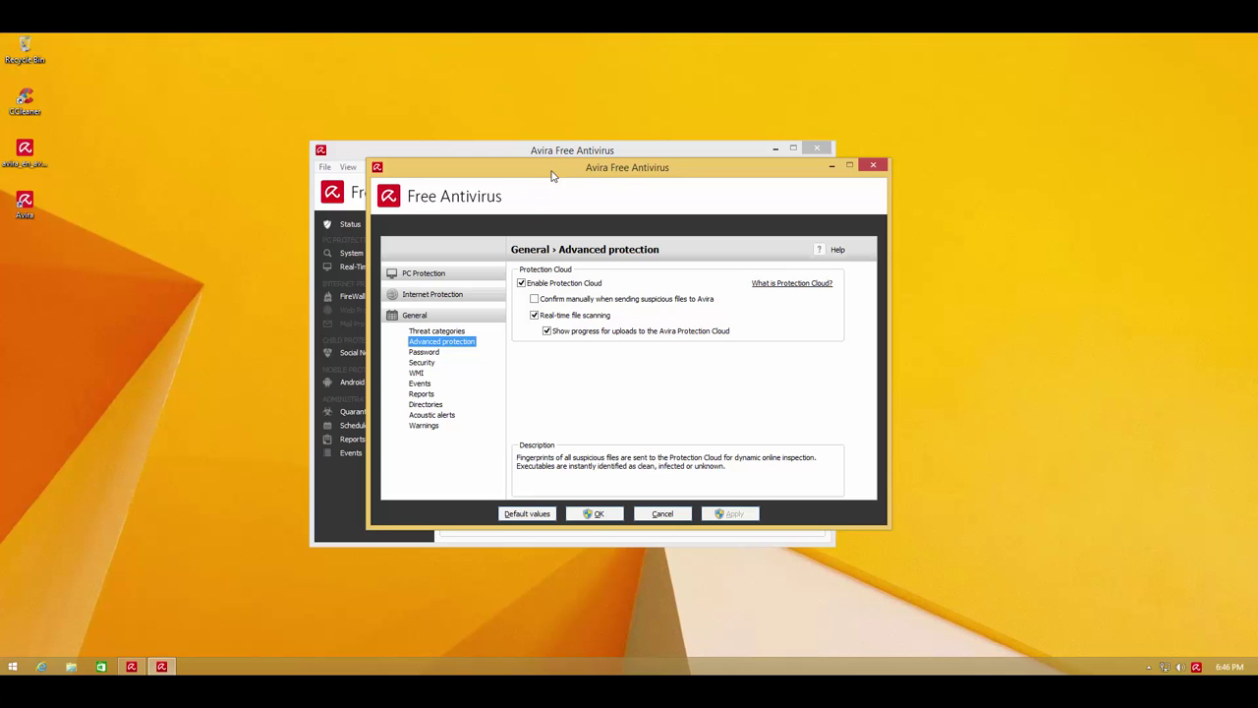
{"action": "mouse_move", "coordinate": [556, 172]}
{"action": "left_mouse_down"}
{"action": "mouse_move", "coordinate": [652, 206]}
{"action": "mouse_move", "coordinate": [567, 174]}
{"action": "left_mouse_up"}
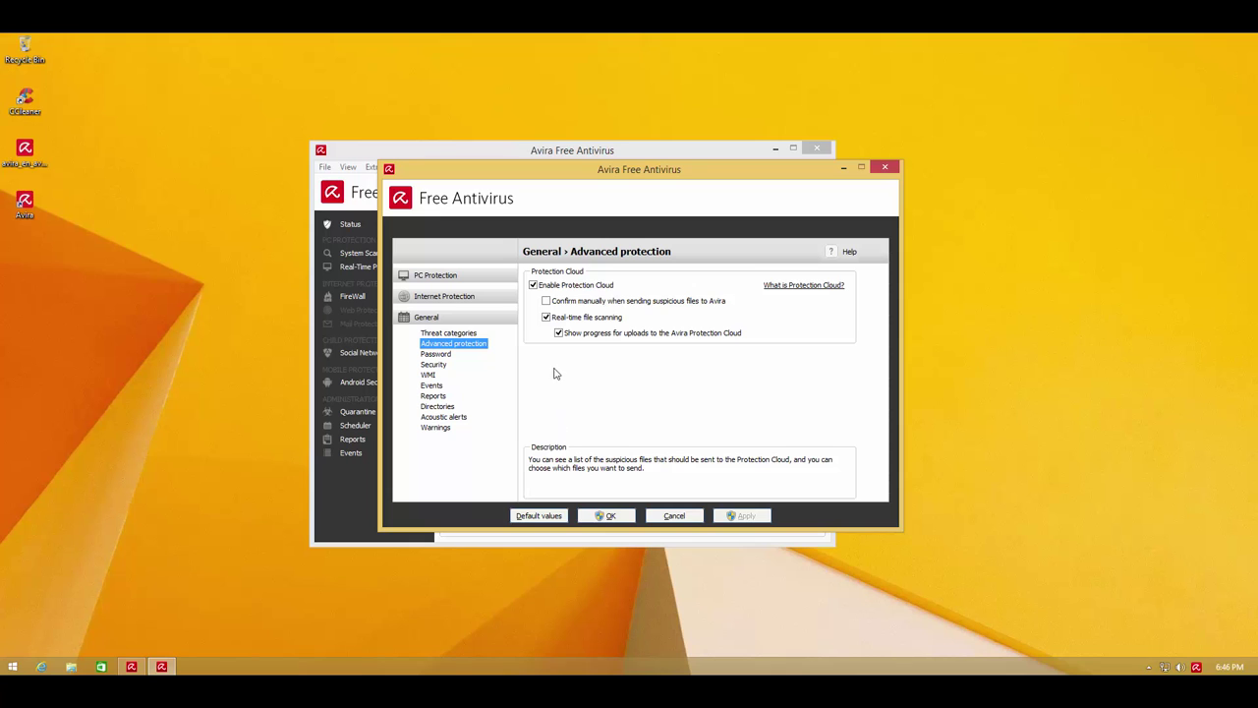
{"action": "left_click", "coordinate": [440, 335]}
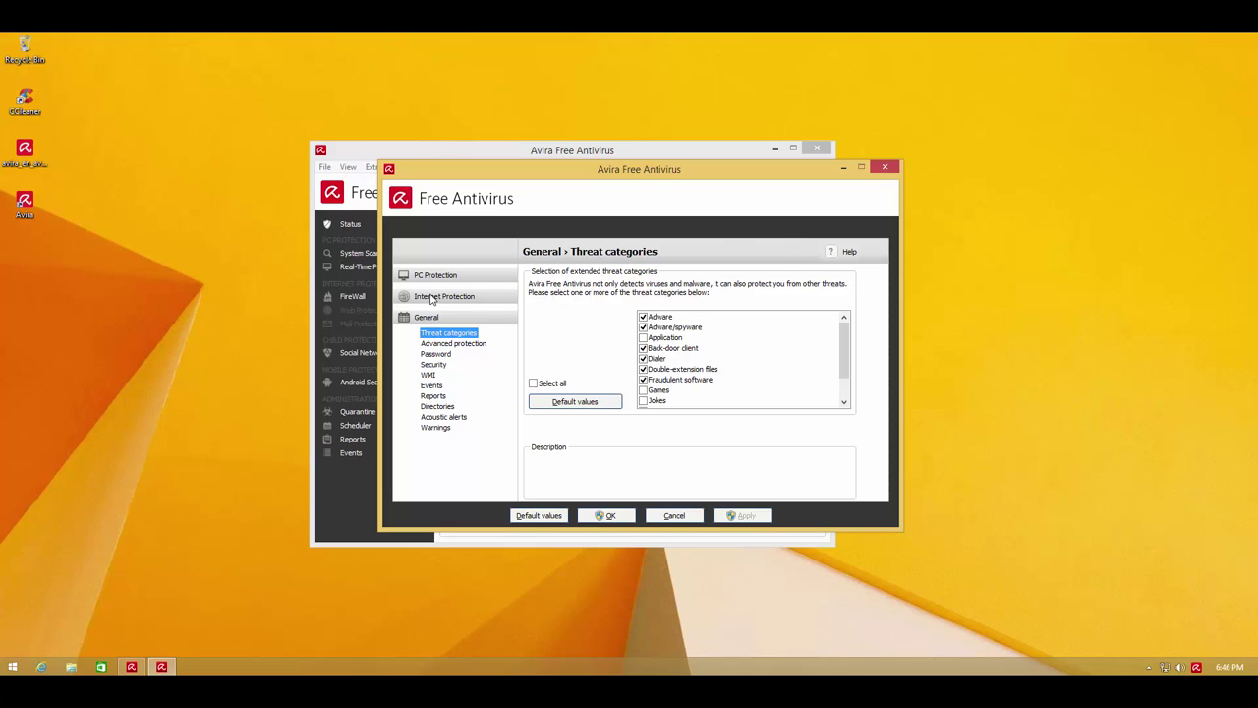
Review the Windows Firewall network profiles, application rules and advanced settings, and close the configuration and antivirus windows without saving
{"action": "left_click", "coordinate": [432, 297]}
{"action": "left_click", "coordinate": [448, 313]}
{"action": "left_click", "coordinate": [576, 313]}
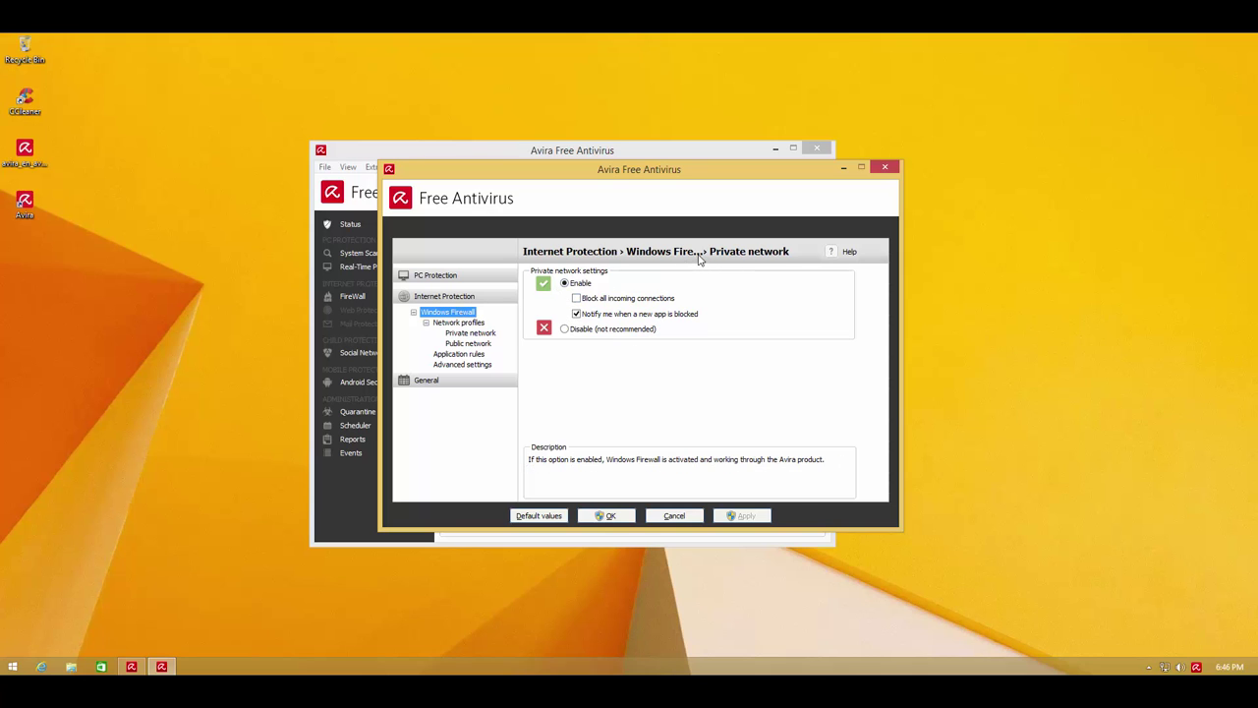
{"action": "left_click", "coordinate": [443, 356]}
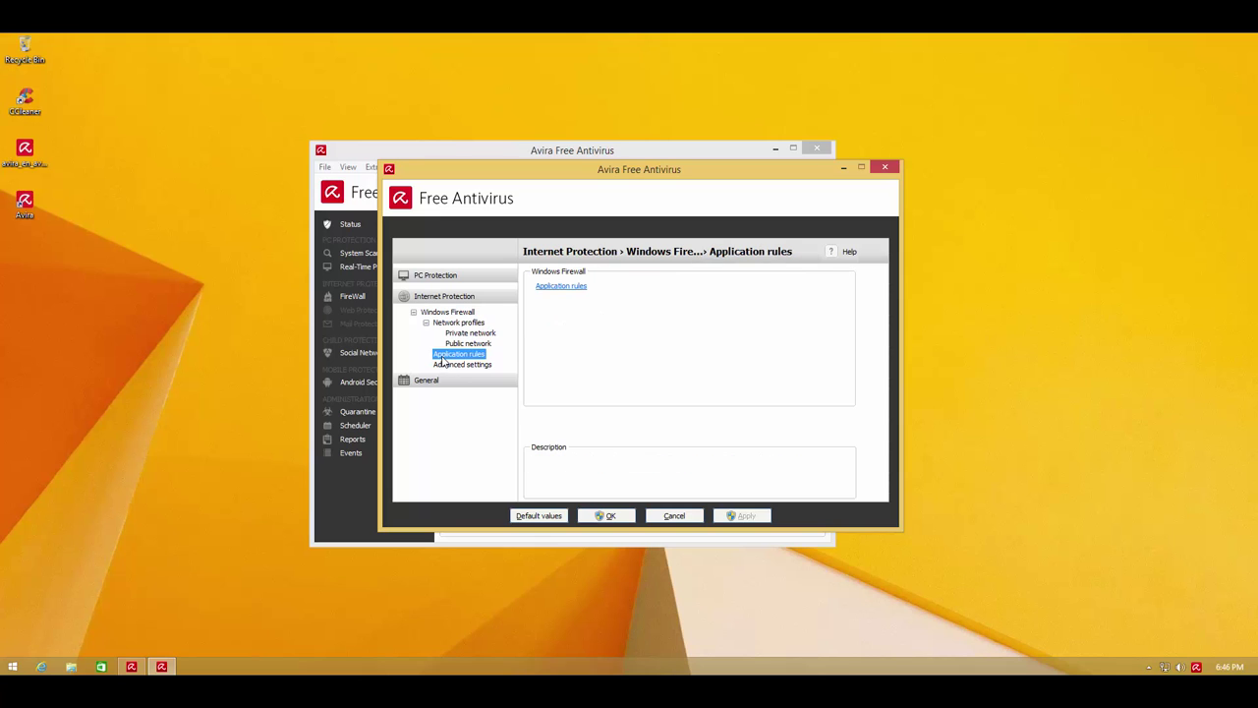
{"action": "left_click", "coordinate": [452, 366]}
{"action": "left_click", "coordinate": [459, 324]}
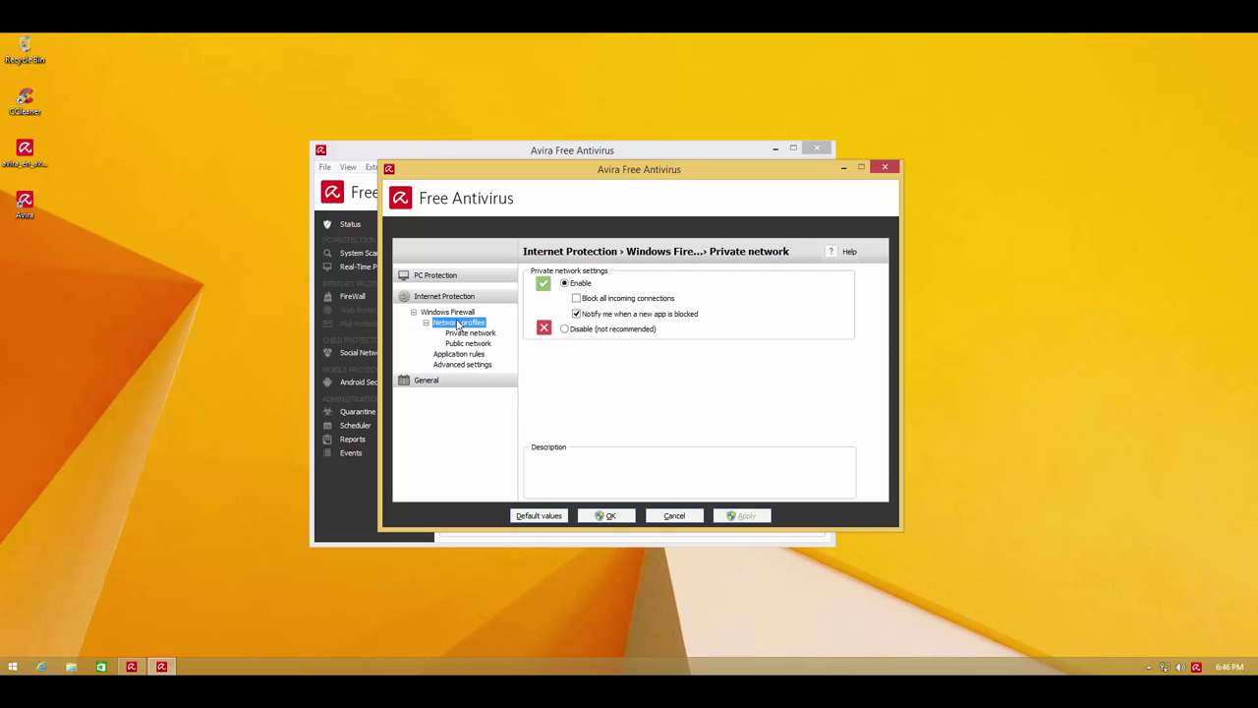
{"action": "left_click", "coordinate": [674, 517]}
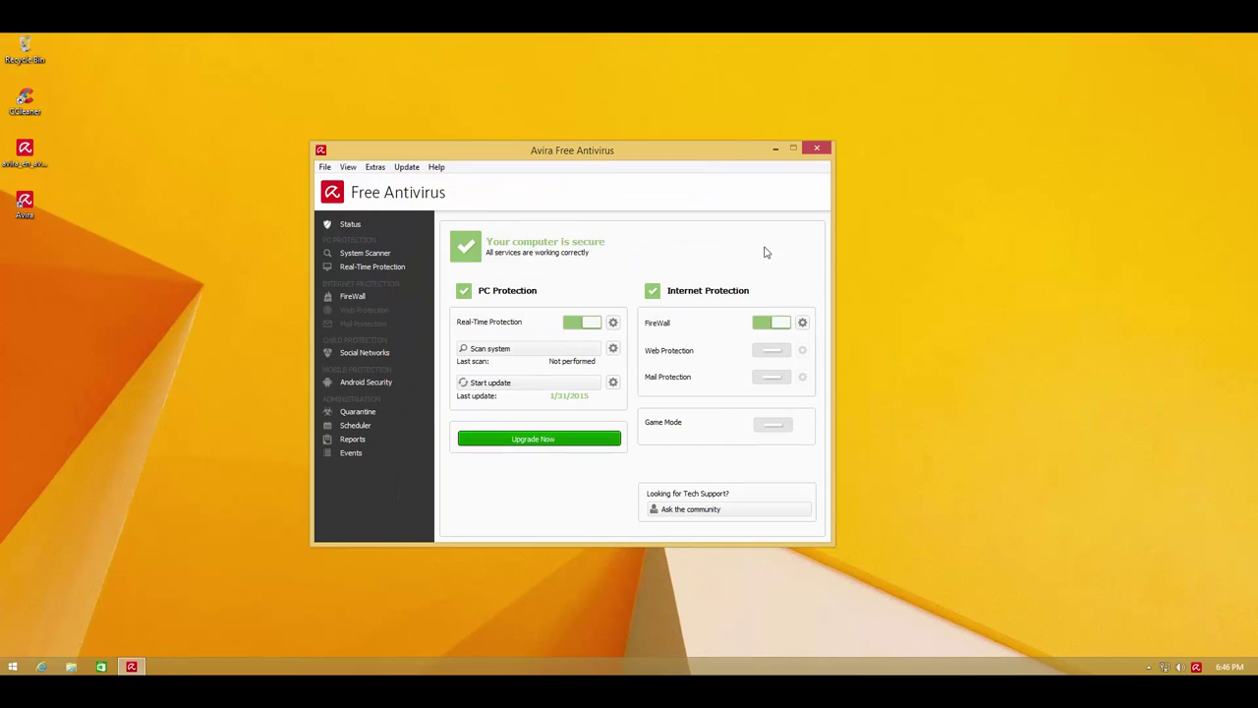
{"action": "left_click", "coordinate": [816, 149]}
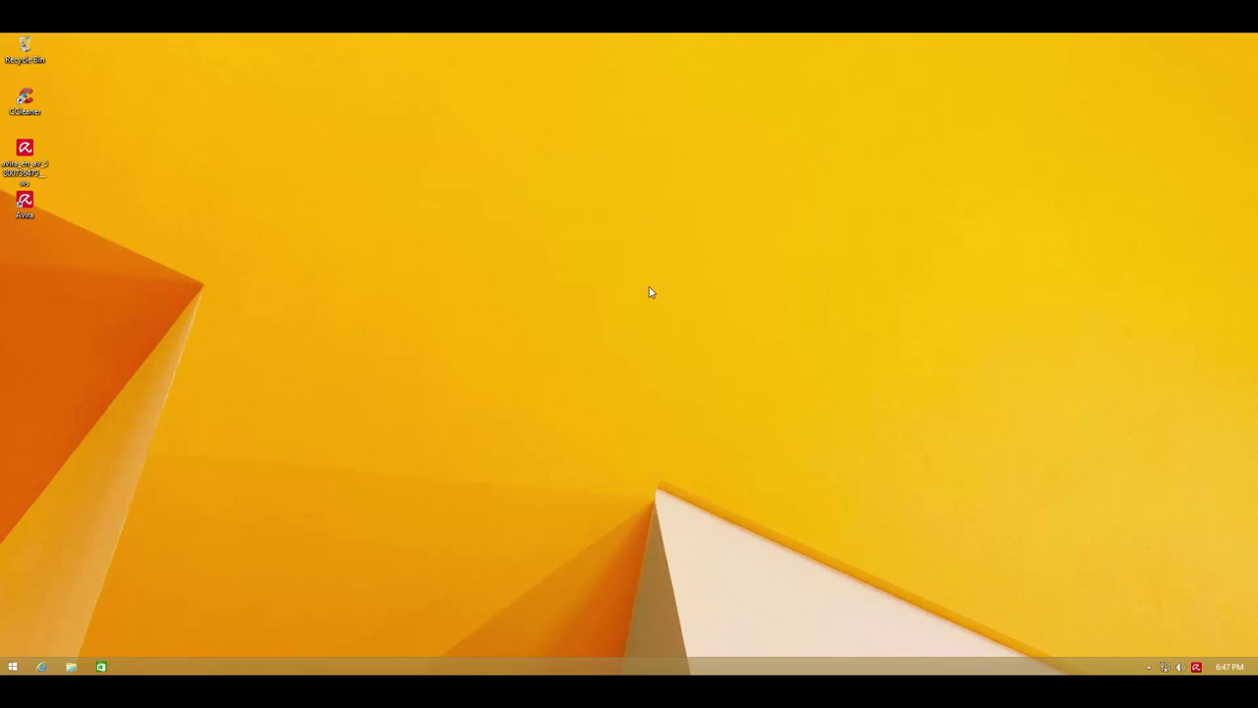
Open Task Manager, examine the resource usage of the Avira background processes, and close it
{"action": "right_click", "coordinate": [538, 672]}
{"action": "left_click", "coordinate": [552, 626]}
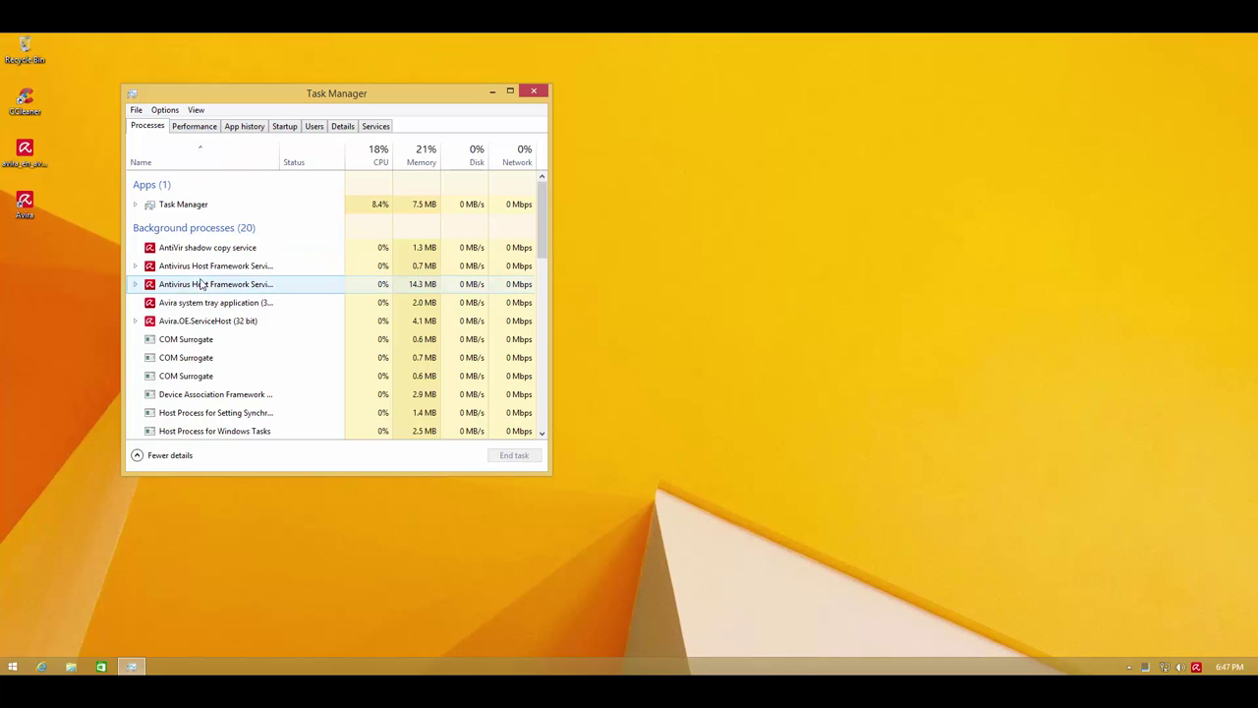
{"action": "left_click", "coordinate": [201, 254]}
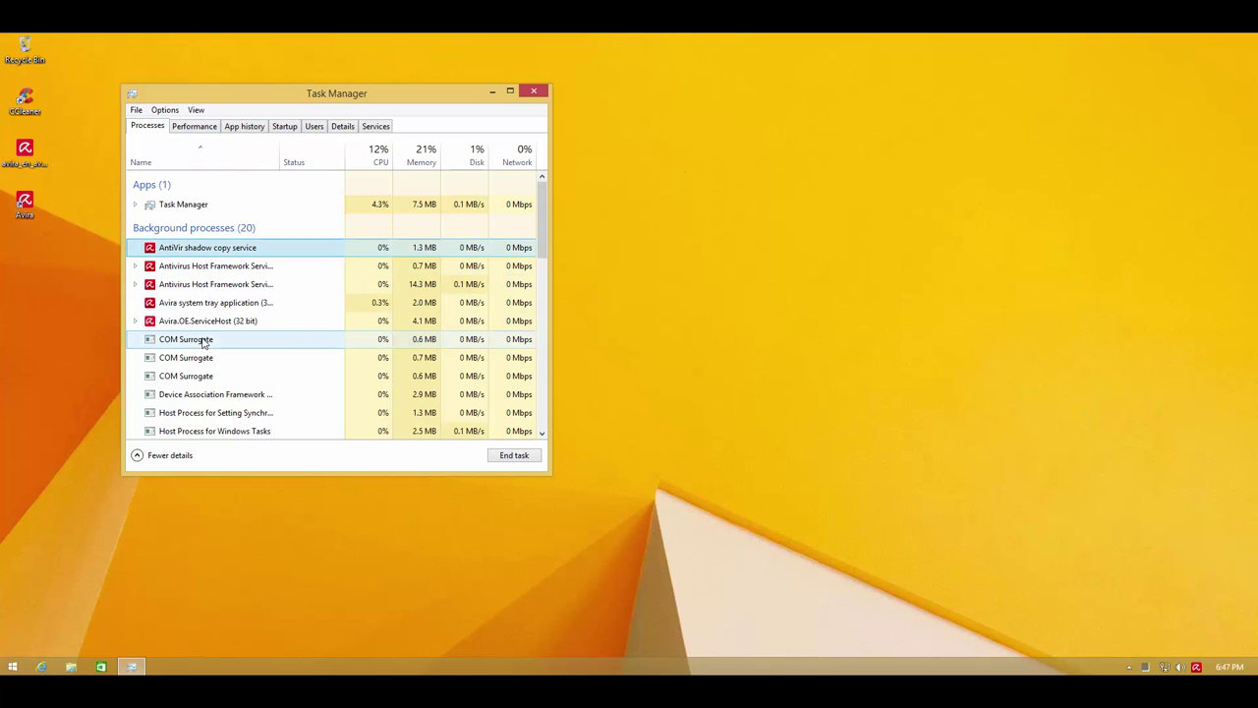
{"action": "left_click", "coordinate": [207, 322]}
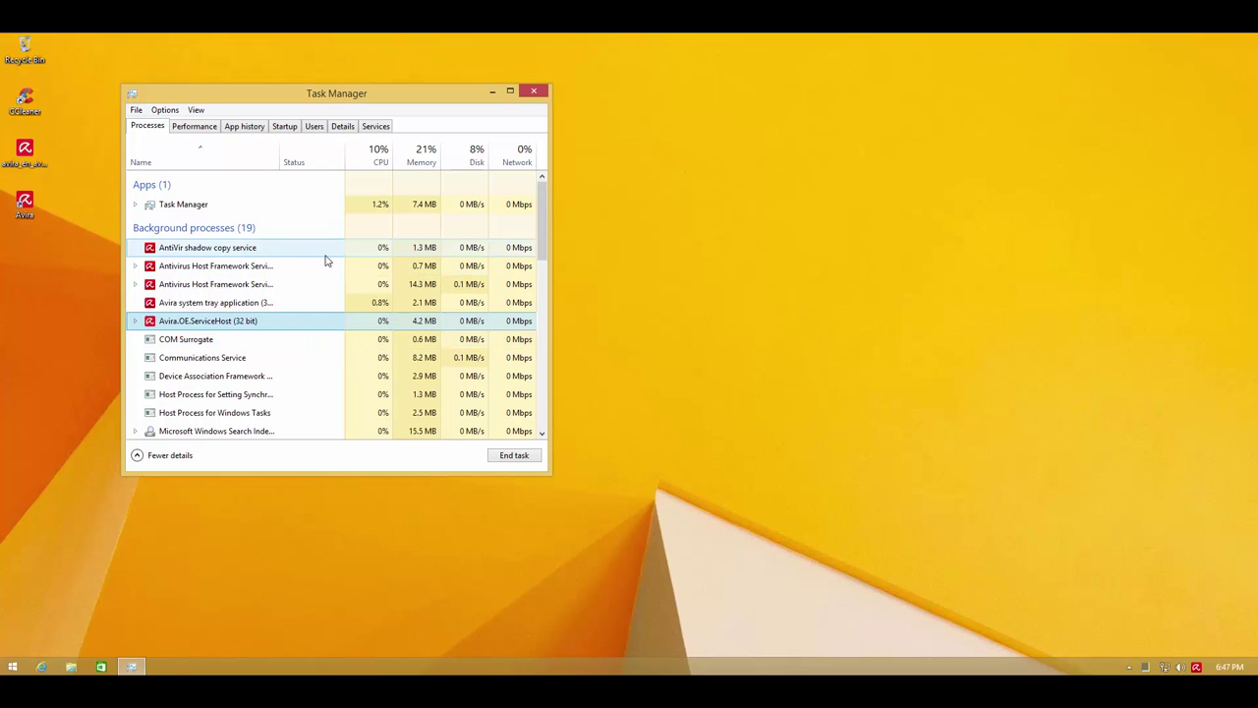
{"action": "left_click", "coordinate": [534, 91]}
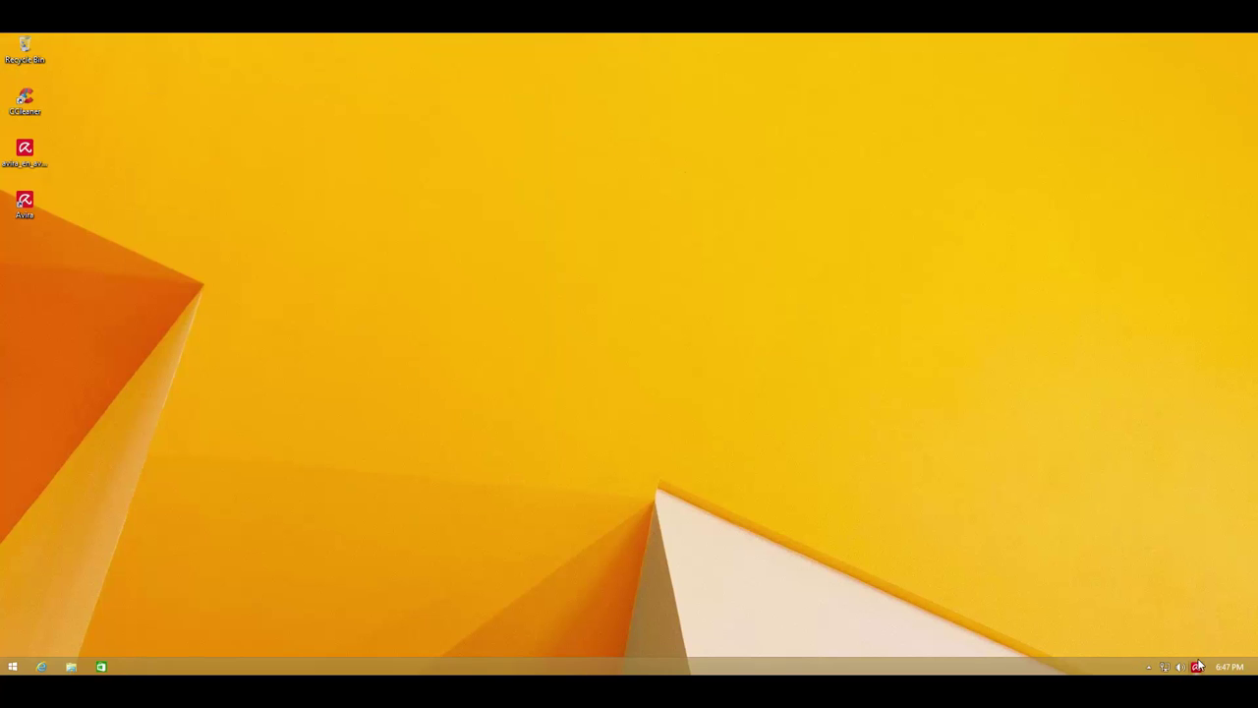
Reopen Avira Free Antivirus from its running background application, run a program update, and close the updater once it finishes
{"action": "double_click", "coordinate": [1198, 667]}
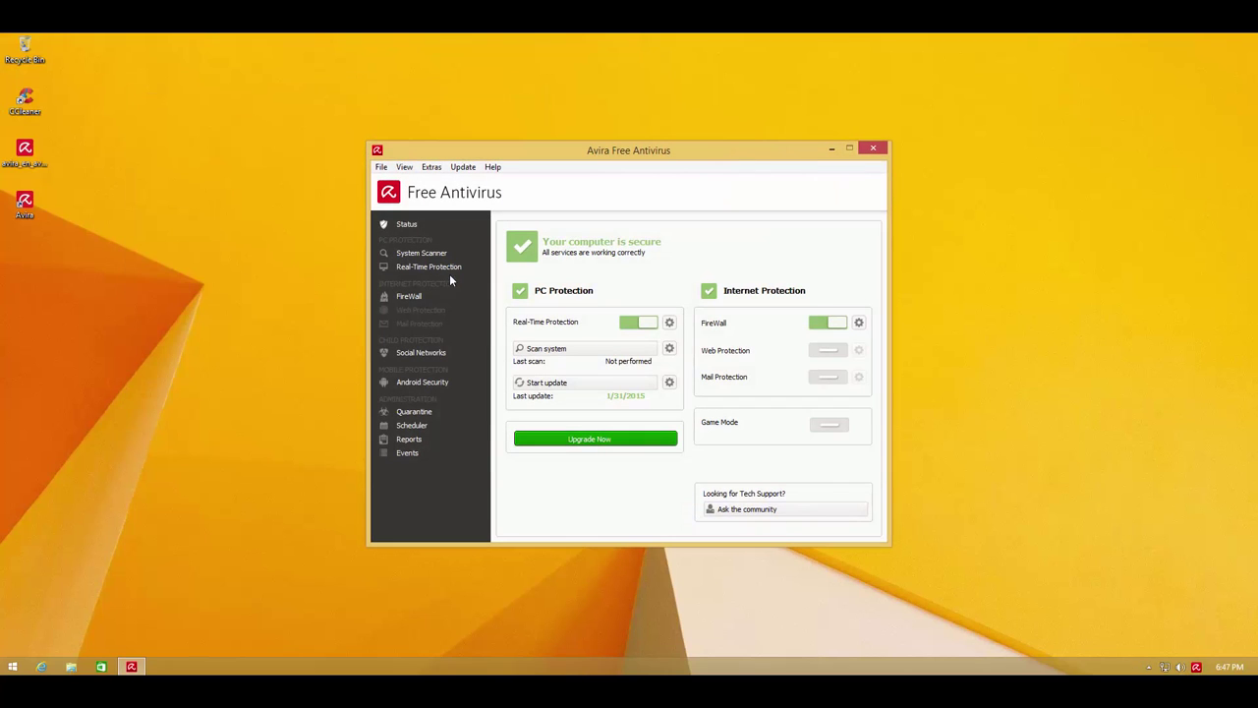
{"action": "left_click", "coordinate": [550, 383]}
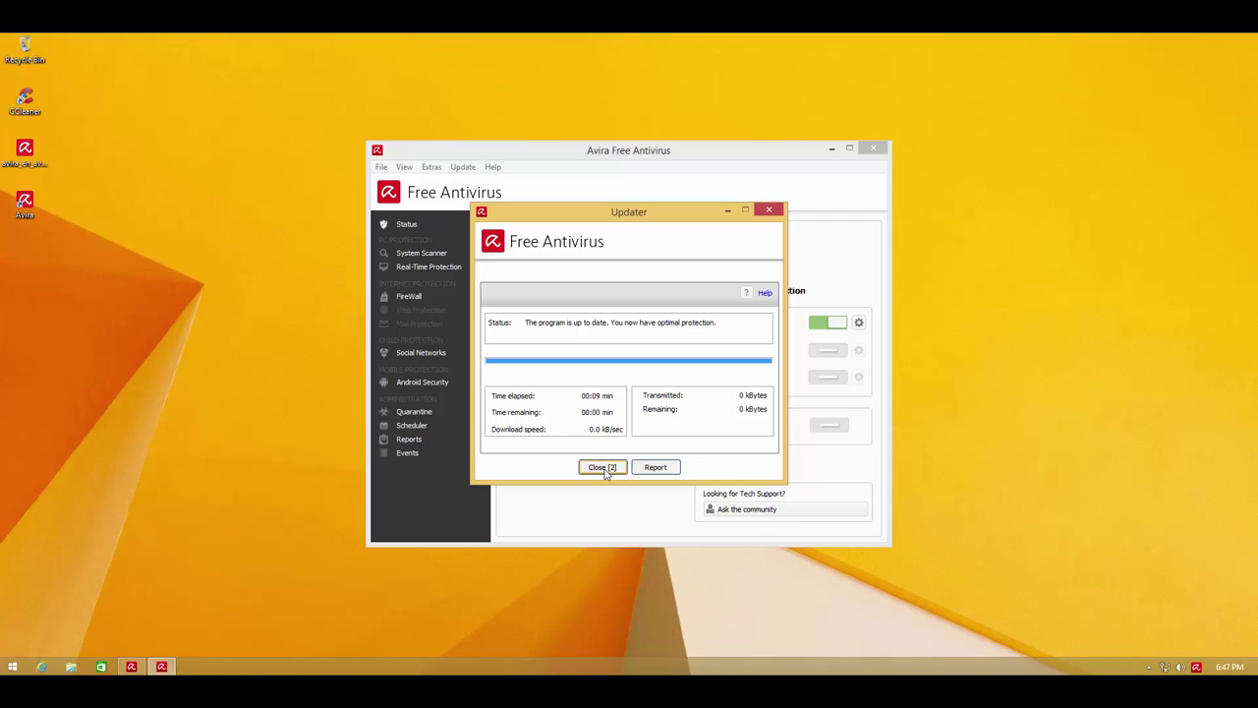
{"action": "left_click", "coordinate": [603, 469]}
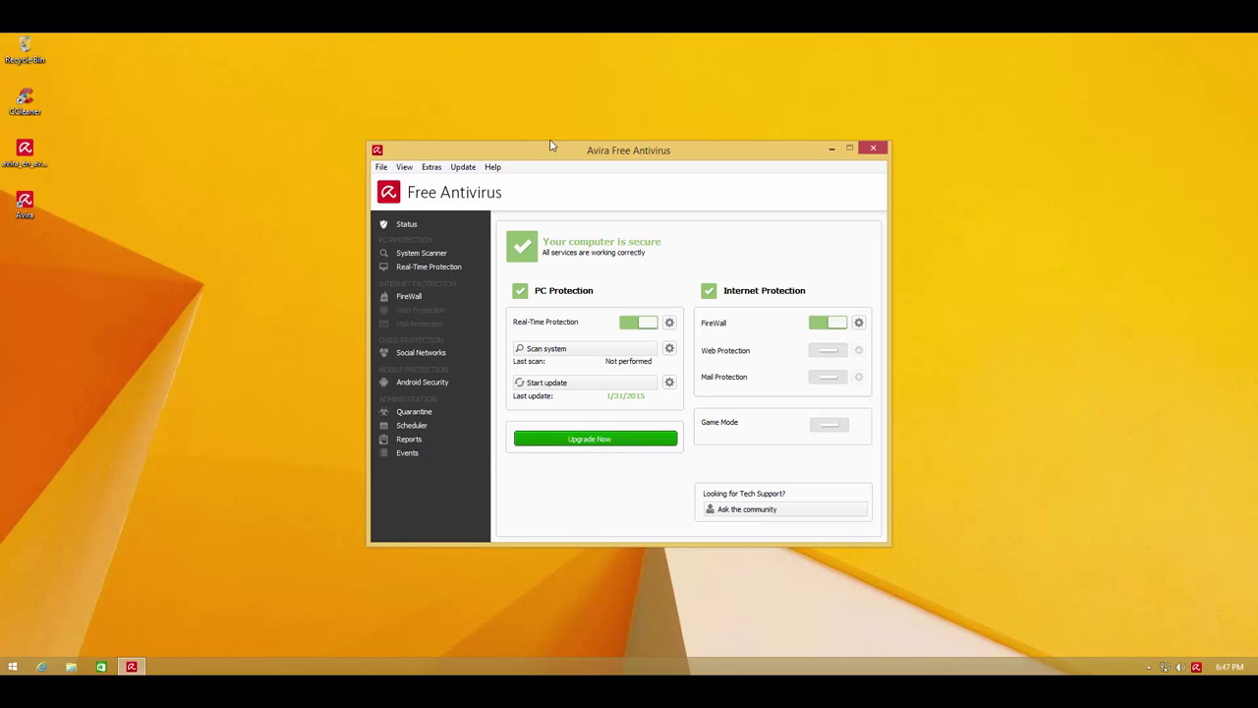
{"action": "left_click_drag", "start_coordinate": [529, 153], "coordinate": [518, 149]}
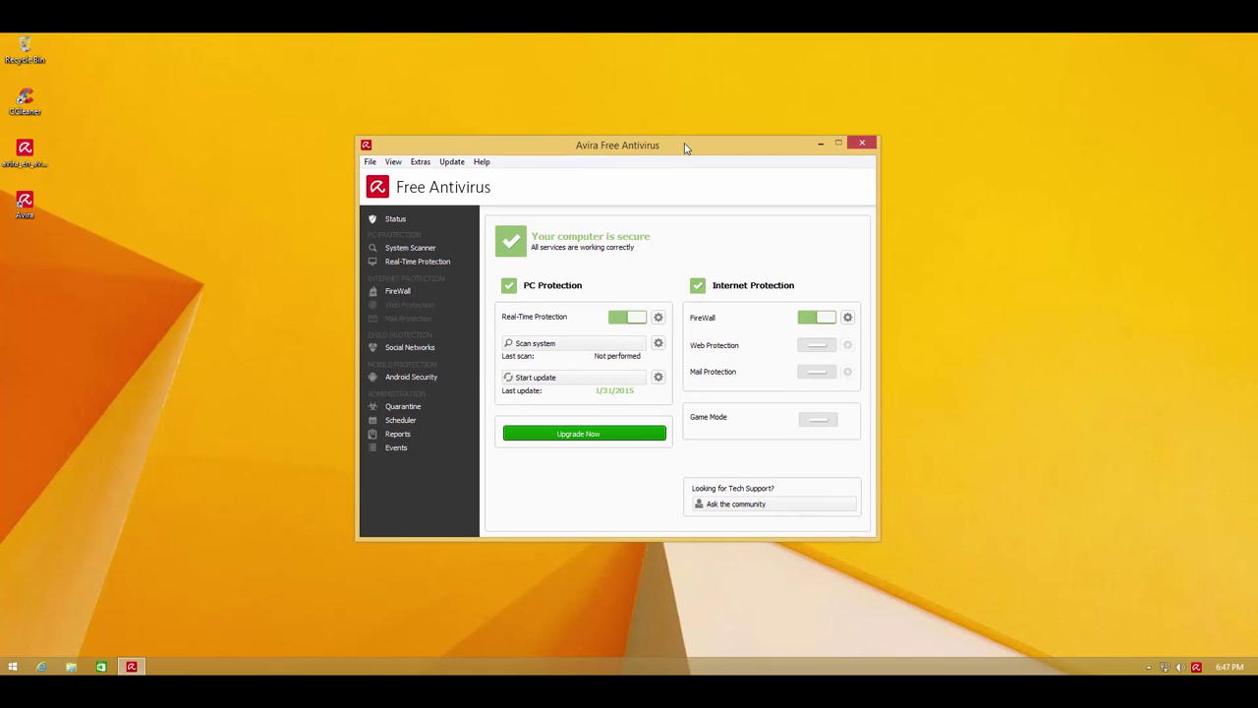
Close the Avira Free Antivirus window, open Internet Explorer and maximize its window
{"action": "mouse_move", "coordinate": [681, 147]}
{"action": "left_mouse_down"}
{"action": "mouse_move", "coordinate": [711, 146]}
{"action": "mouse_move", "coordinate": [682, 148]}
{"action": "left_mouse_up"}
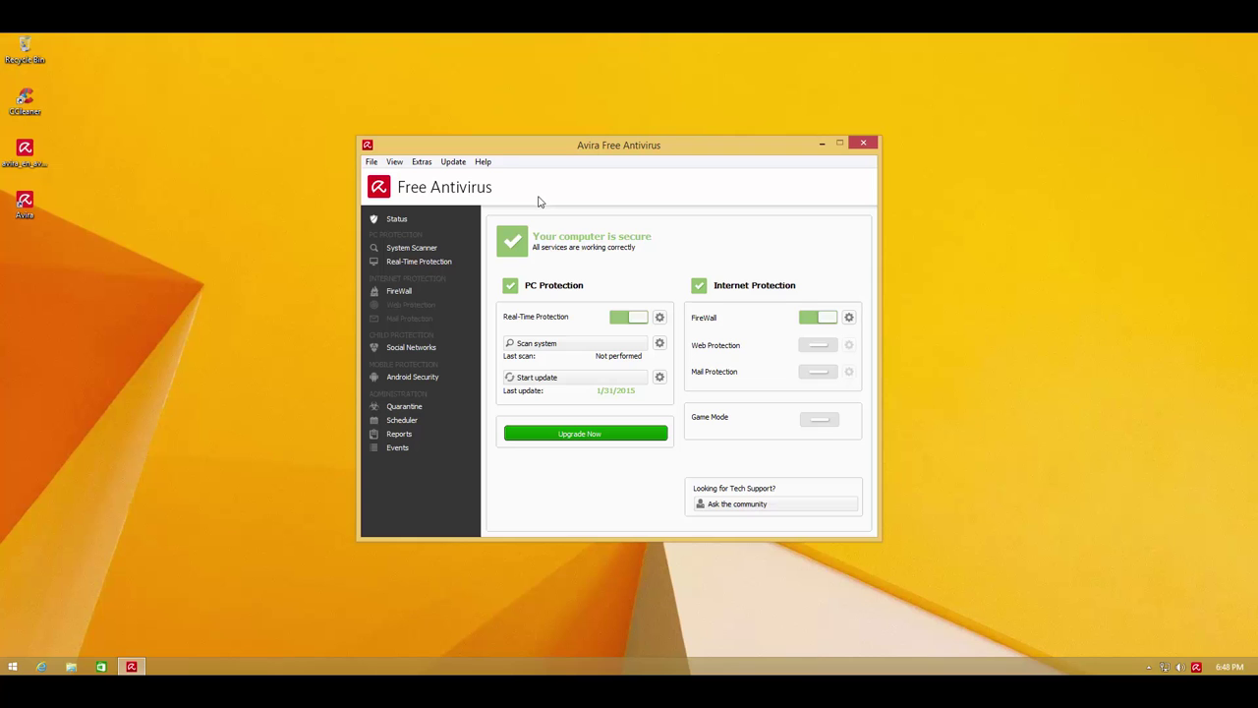
{"action": "left_click_drag", "start_coordinate": [630, 154], "coordinate": [637, 165]}
{"action": "left_click", "coordinate": [857, 150]}
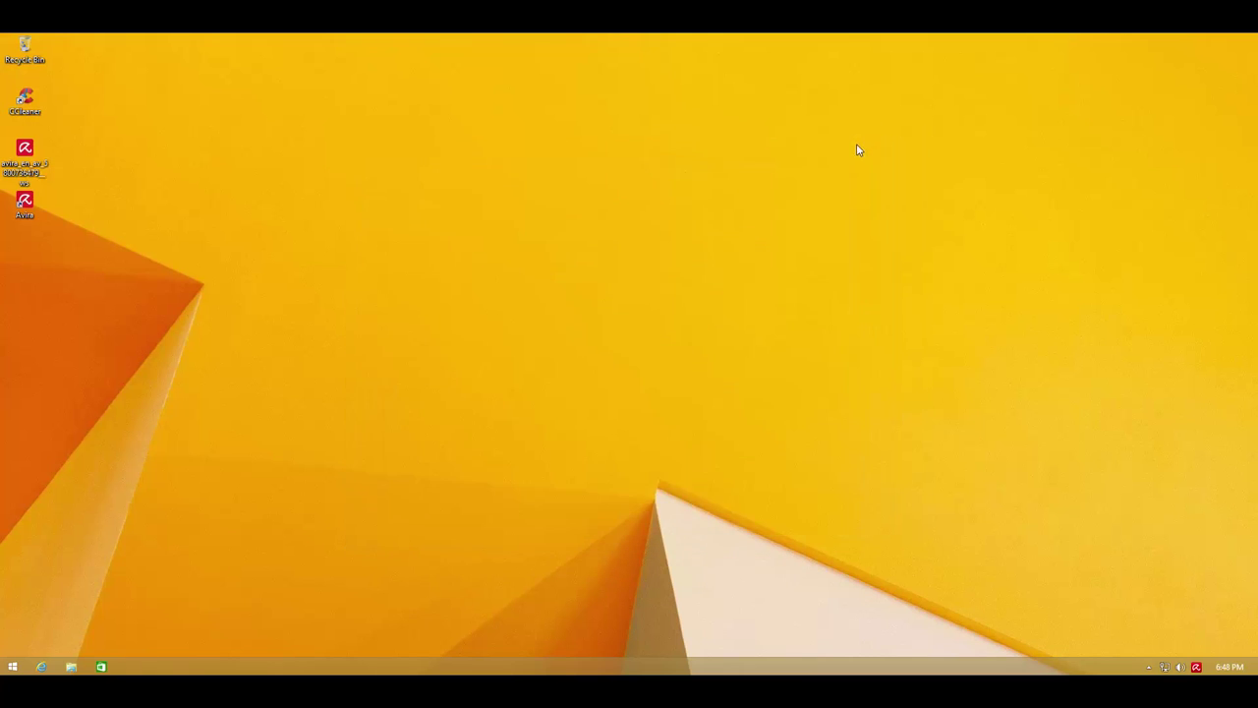
{"action": "left_click", "coordinate": [41, 667]}
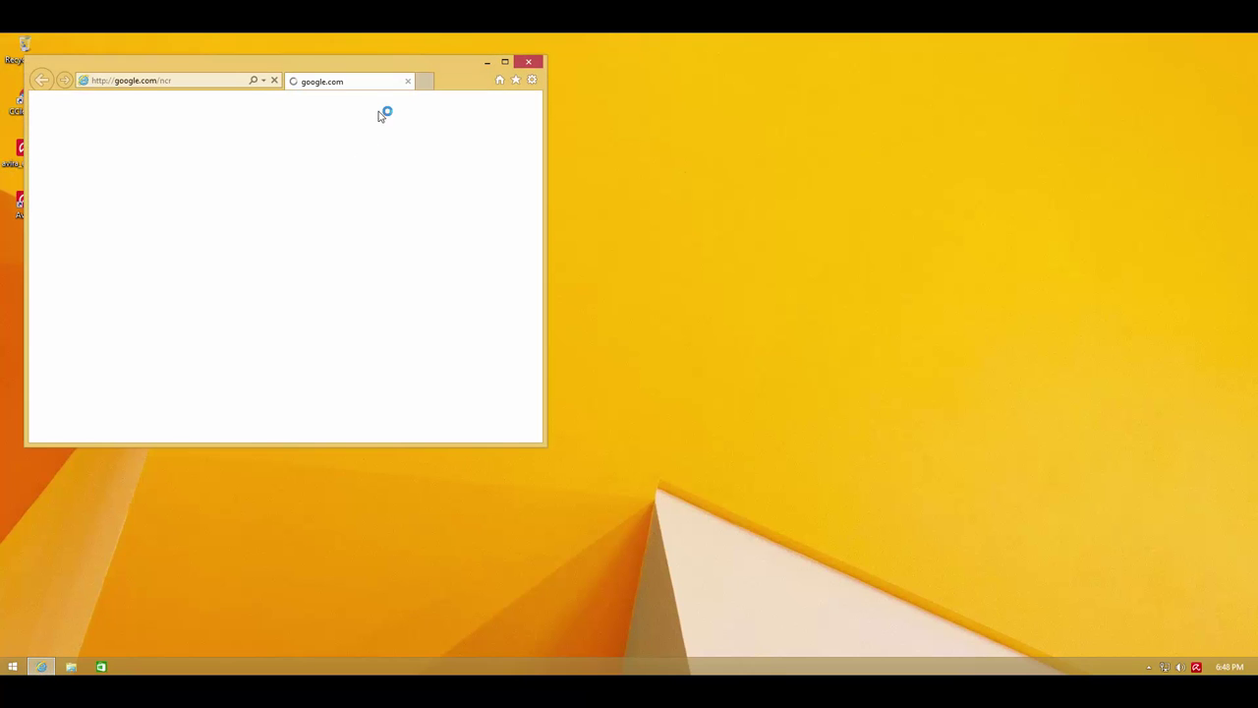
{"action": "double_click", "coordinate": [445, 67]}
{"action": "key", "text": "alt+Tab"}
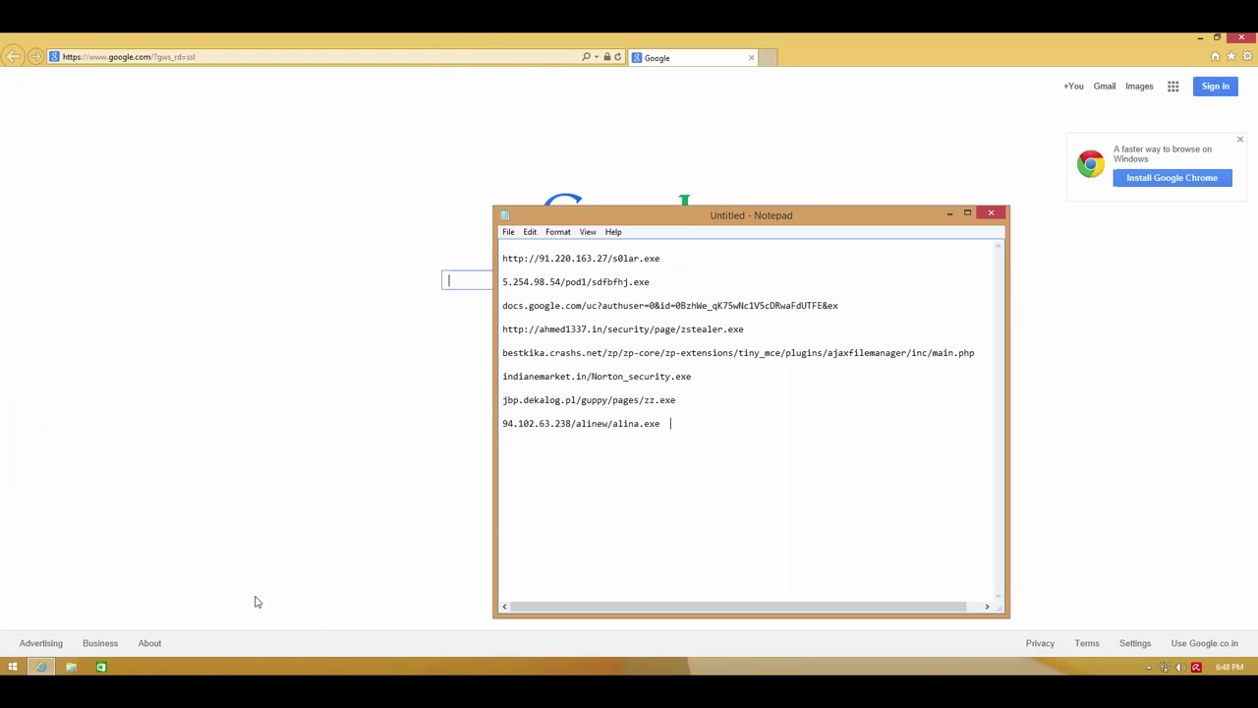
{"action": "left_click_drag", "start_coordinate": [688, 216], "coordinate": [781, 196]}
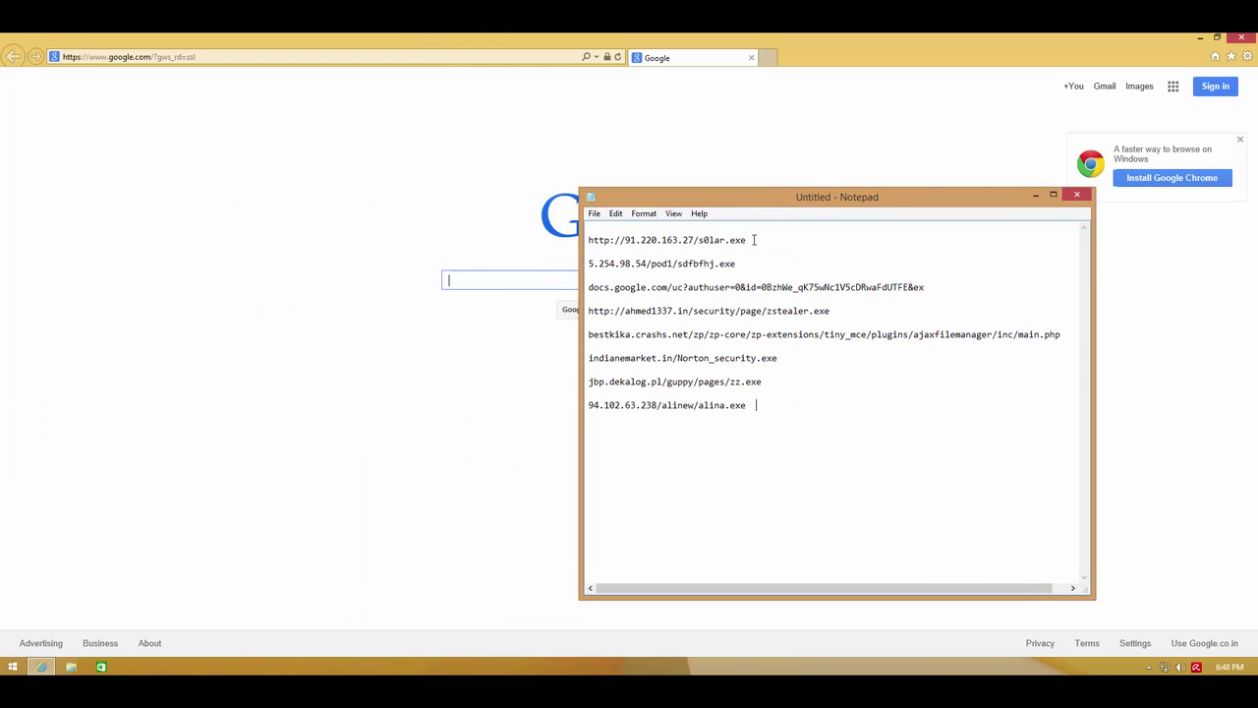
{"action": "left_click_drag", "start_coordinate": [756, 244], "coordinate": [759, 233]}
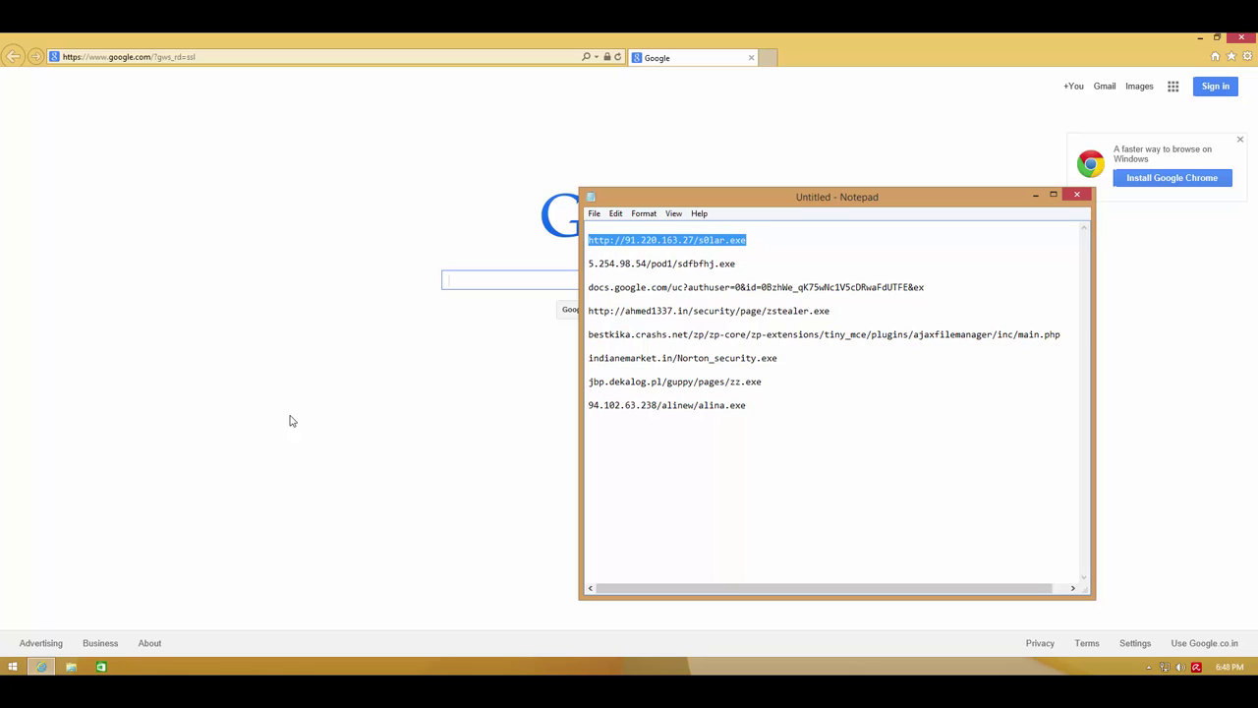
{"action": "left_click", "coordinate": [302, 242]}
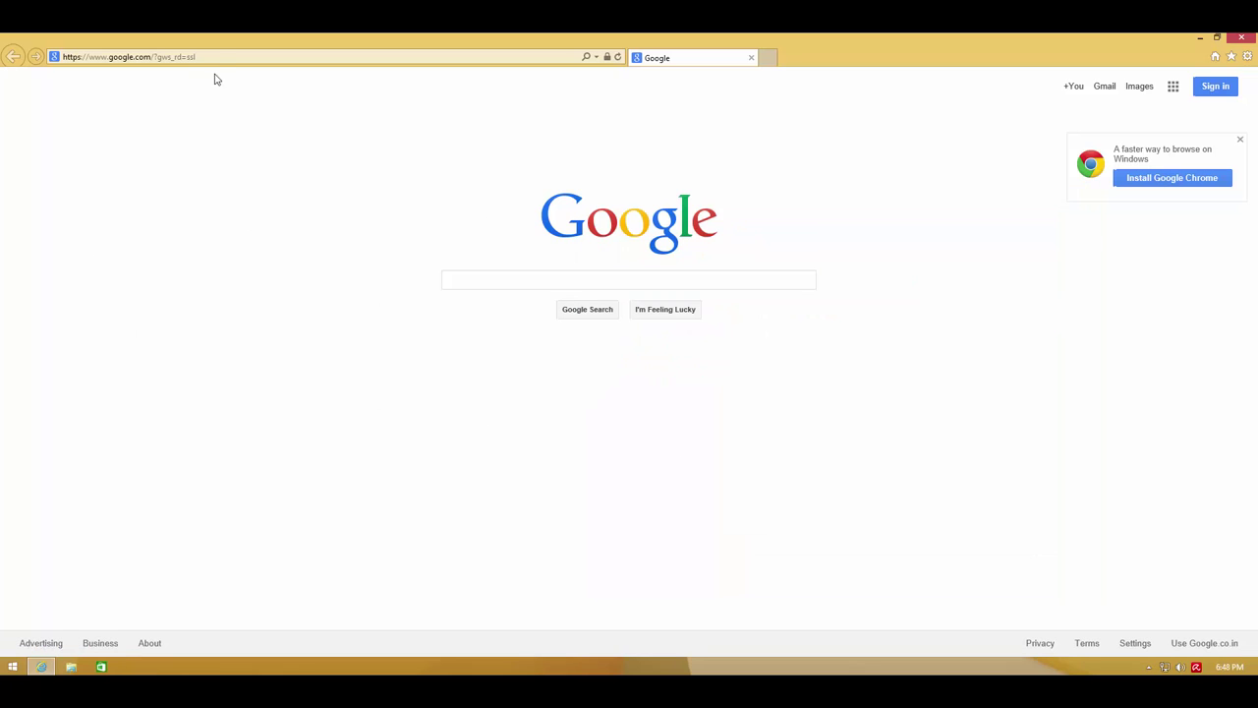
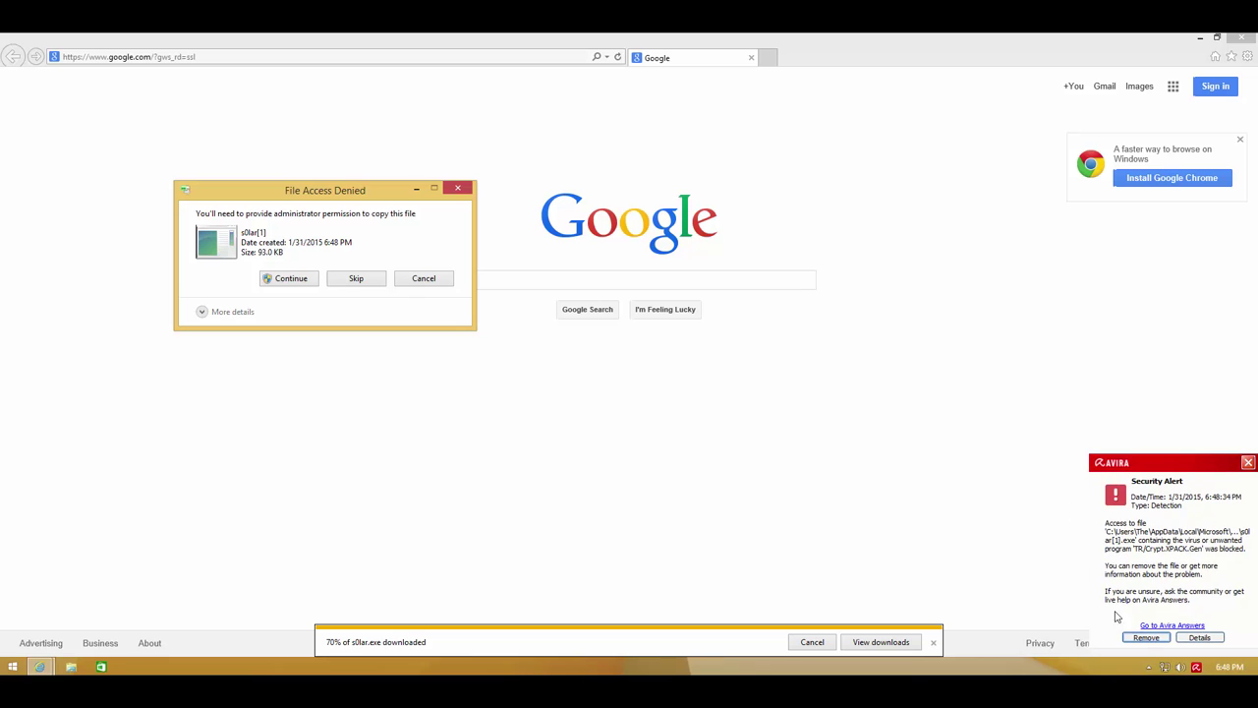
{"action": "left_click", "coordinate": [1146, 637]}
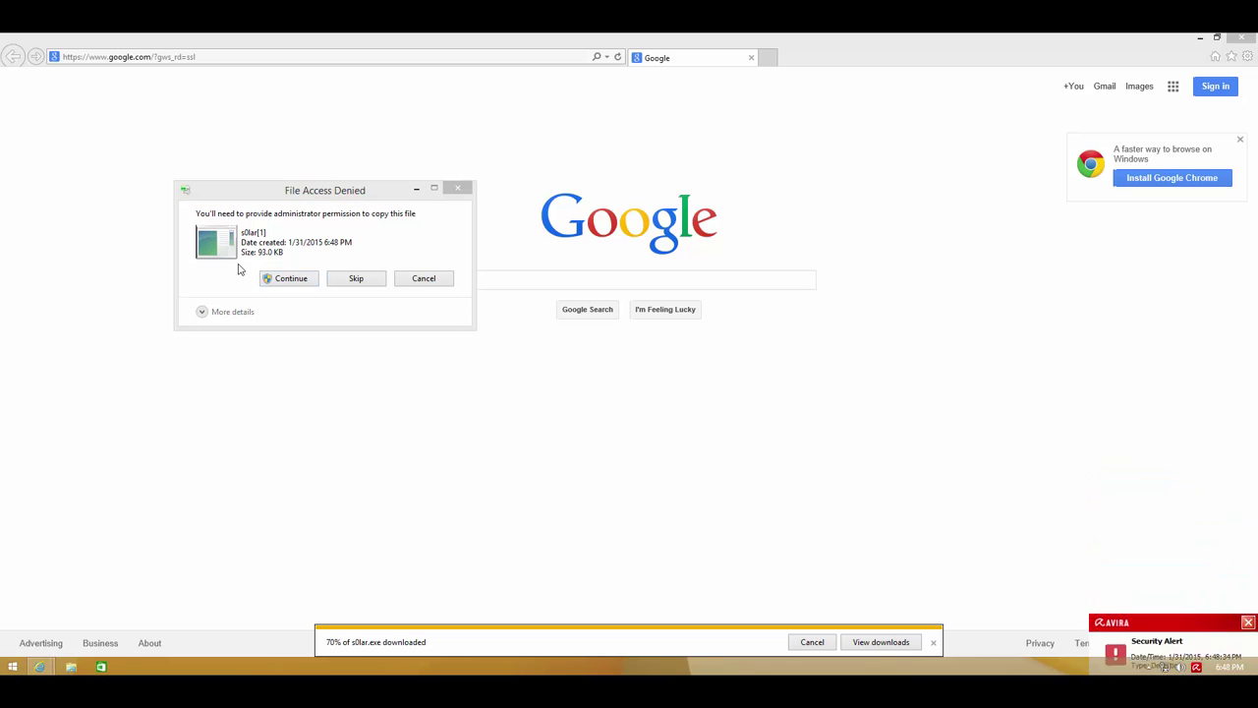
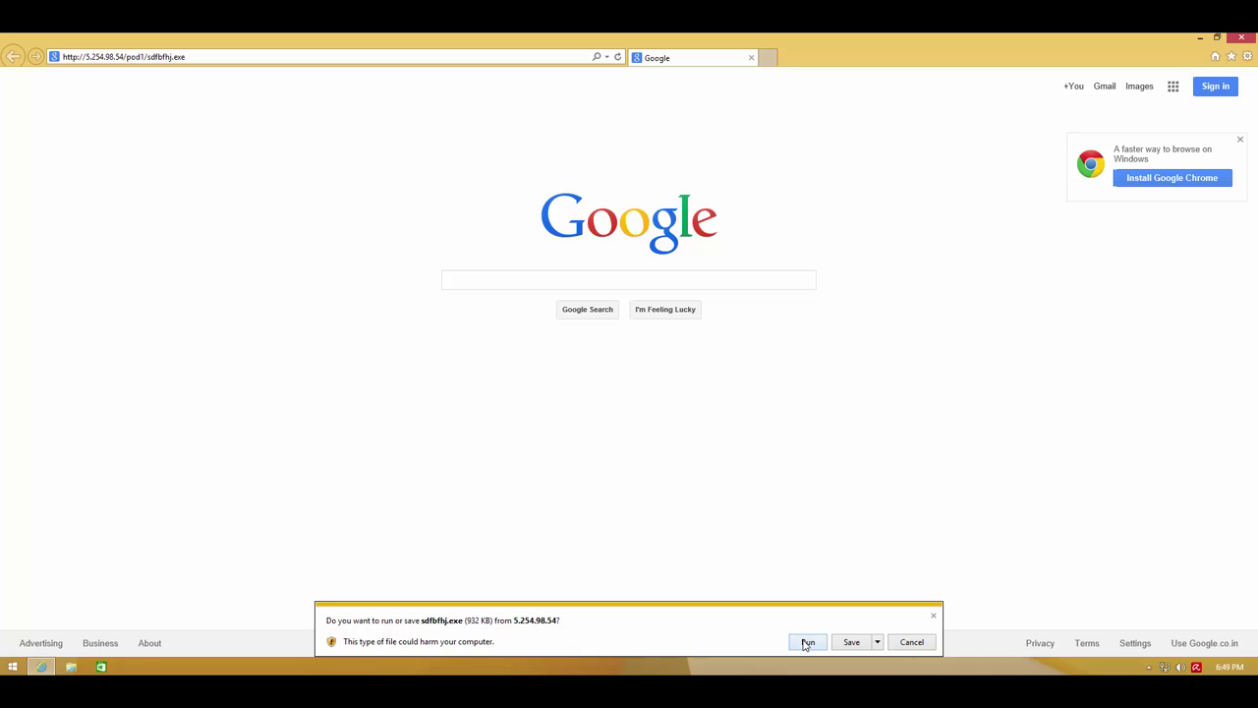
Try to run the sdfbfhj.exe download, dismiss its notification, and review the latest detection on Avira's Real-Time Protection page
{"action": "left_click", "coordinate": [807, 642]}
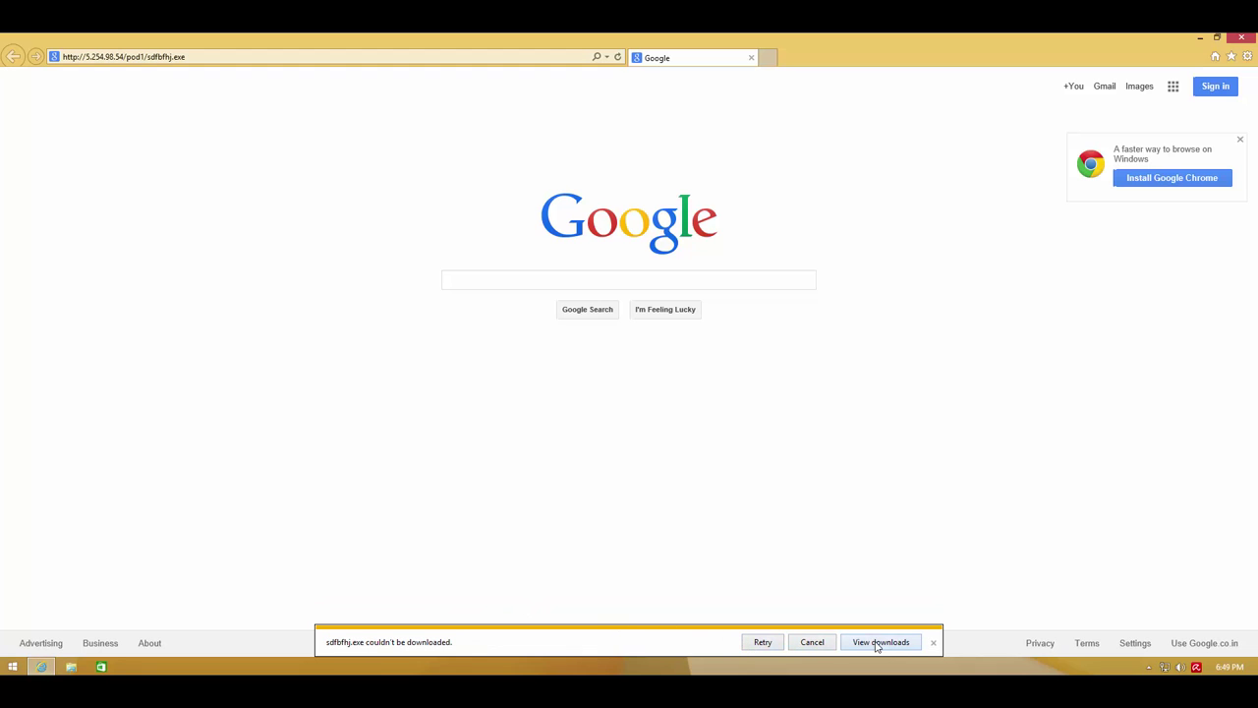
{"action": "left_click", "coordinate": [933, 641]}
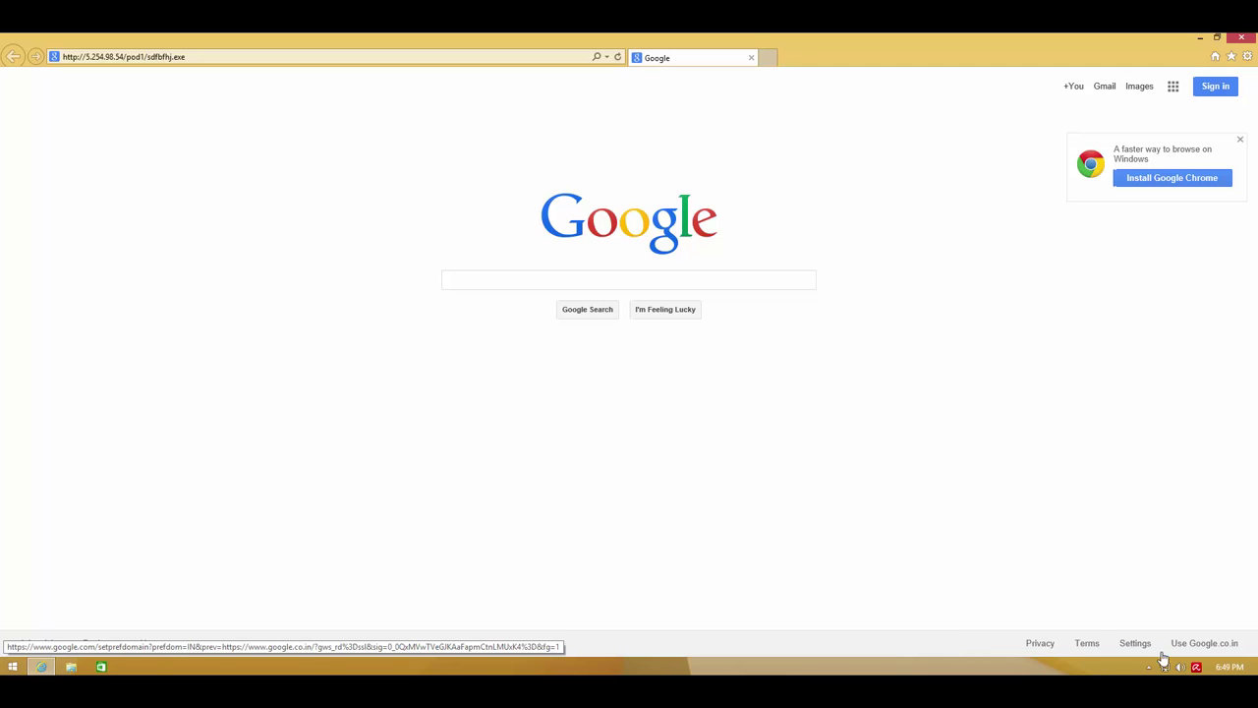
{"action": "left_click", "coordinate": [1196, 667]}
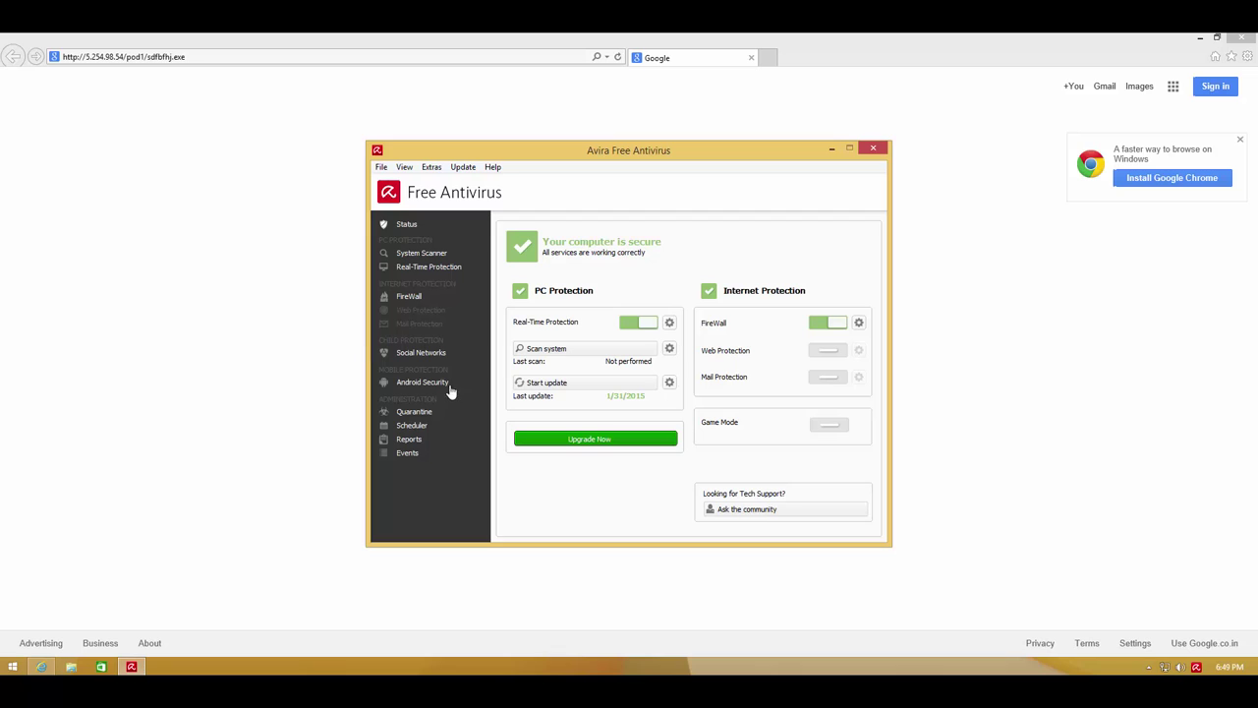
{"action": "left_click", "coordinate": [407, 255]}
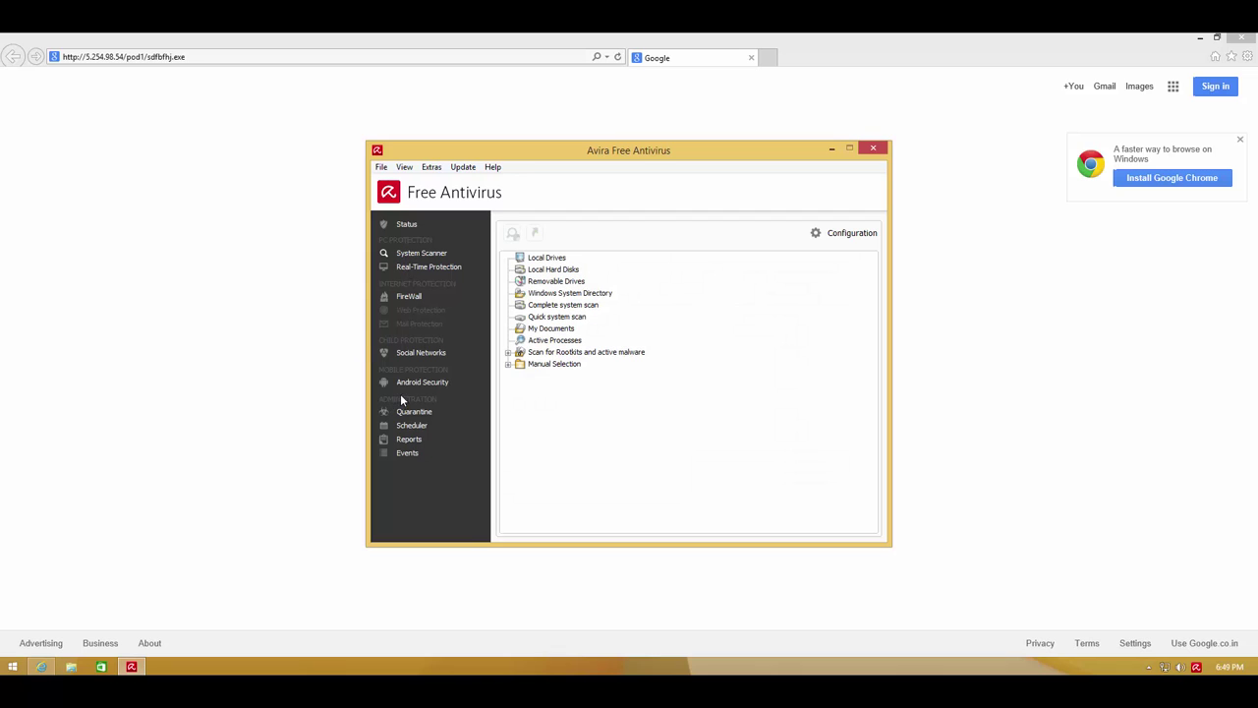
{"action": "left_click", "coordinate": [426, 268]}
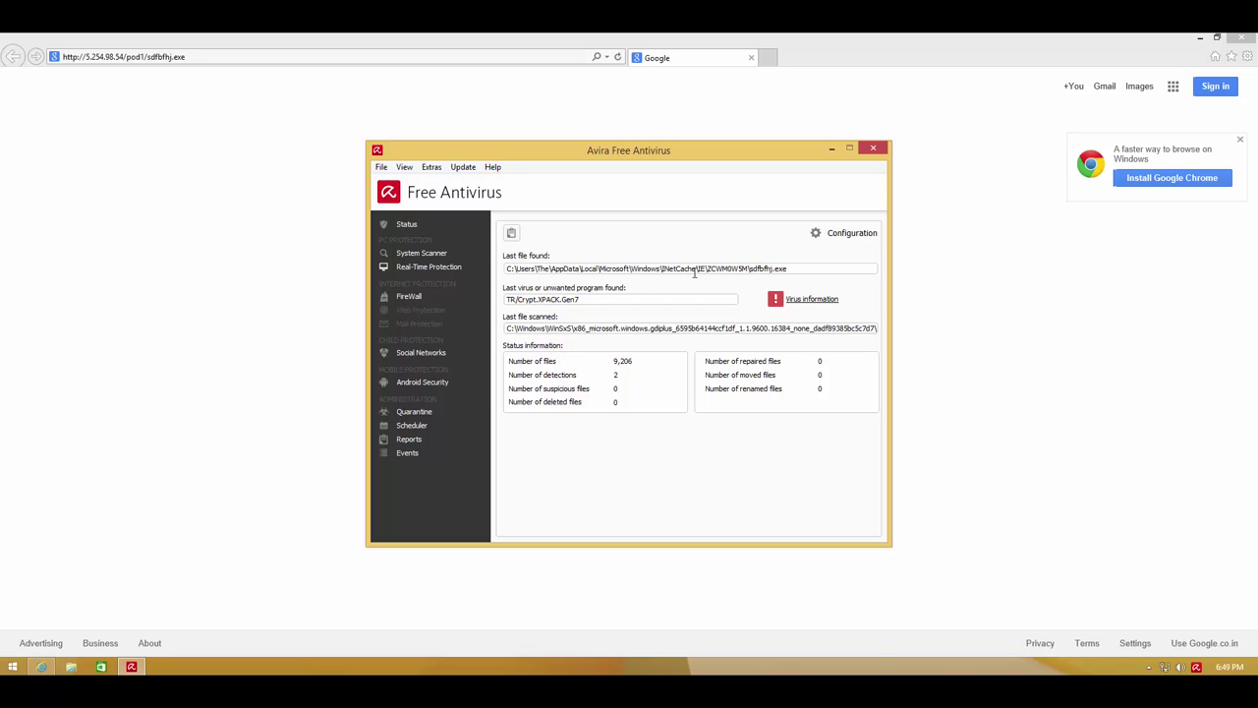
{"action": "left_click", "coordinate": [874, 149]}
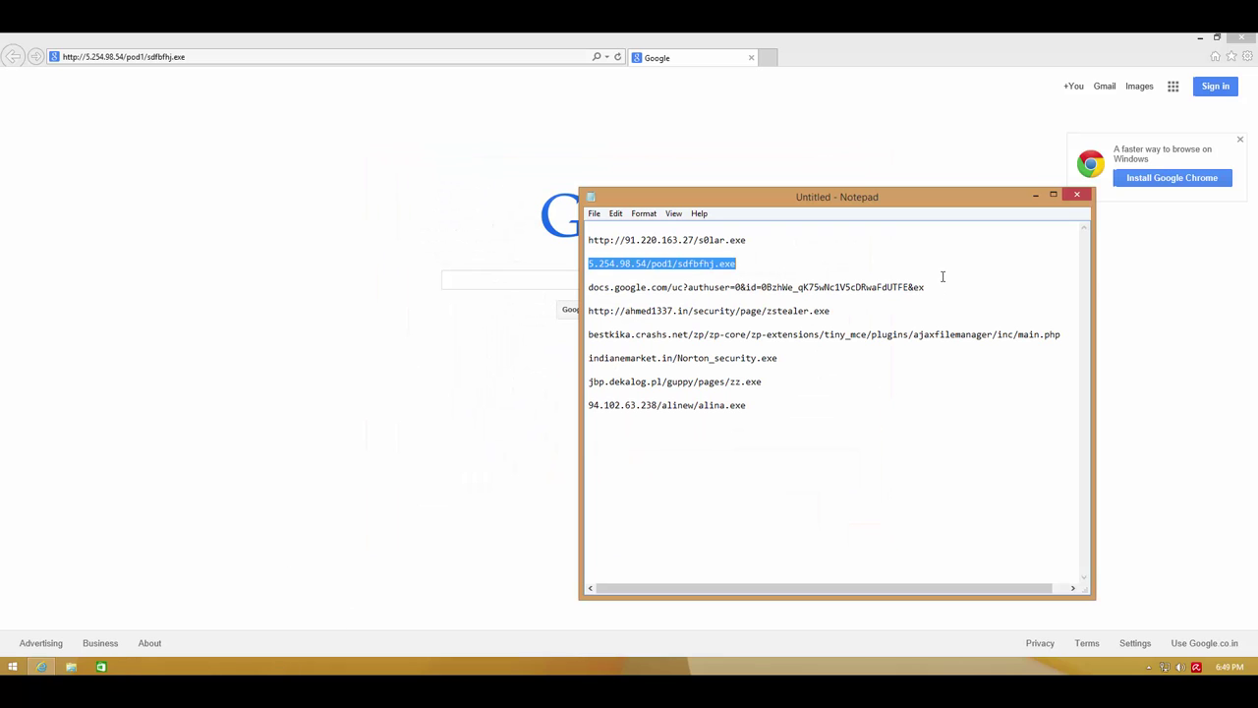
Copy the docs.google.com link from the Notepad list and load it in Internet Explorer
{"action": "left_click_drag", "start_coordinate": [943, 293], "coordinate": [940, 272]}
{"action": "key", "text": "ctrl+c"}
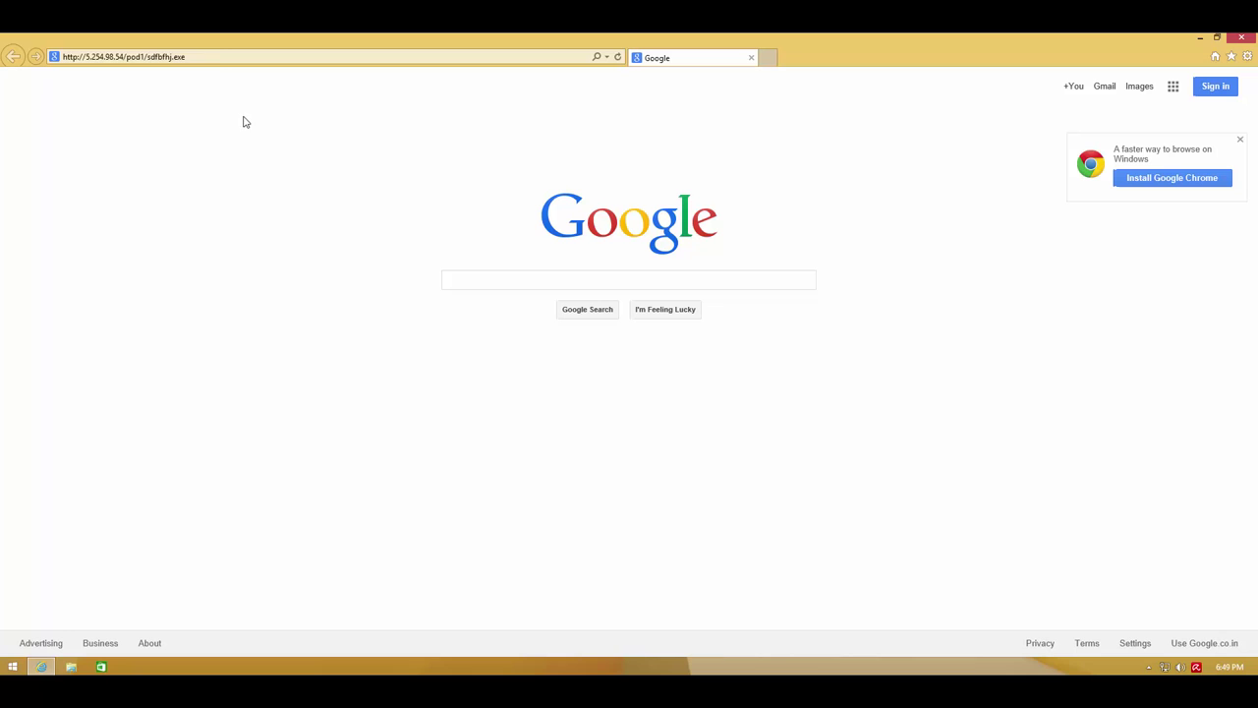
{"action": "left_click", "coordinate": [213, 56]}
{"action": "key", "text": "ctrl+v"}
{"action": "key", "text": "Return"}
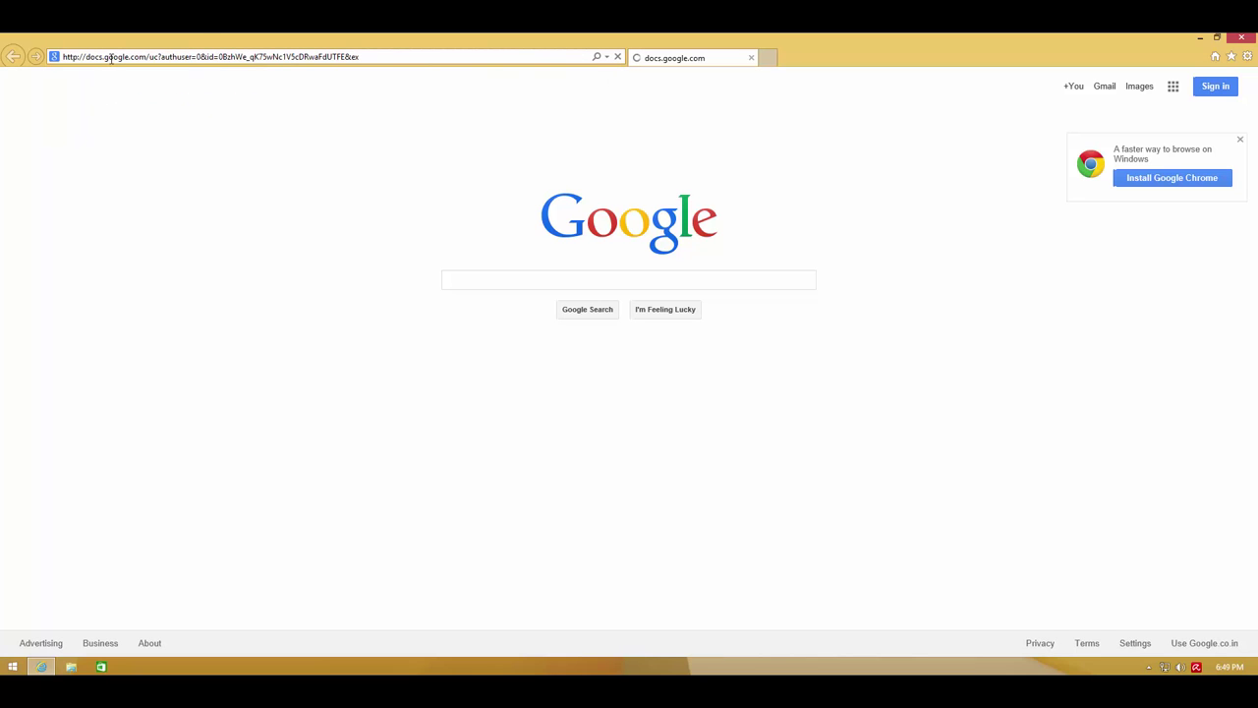
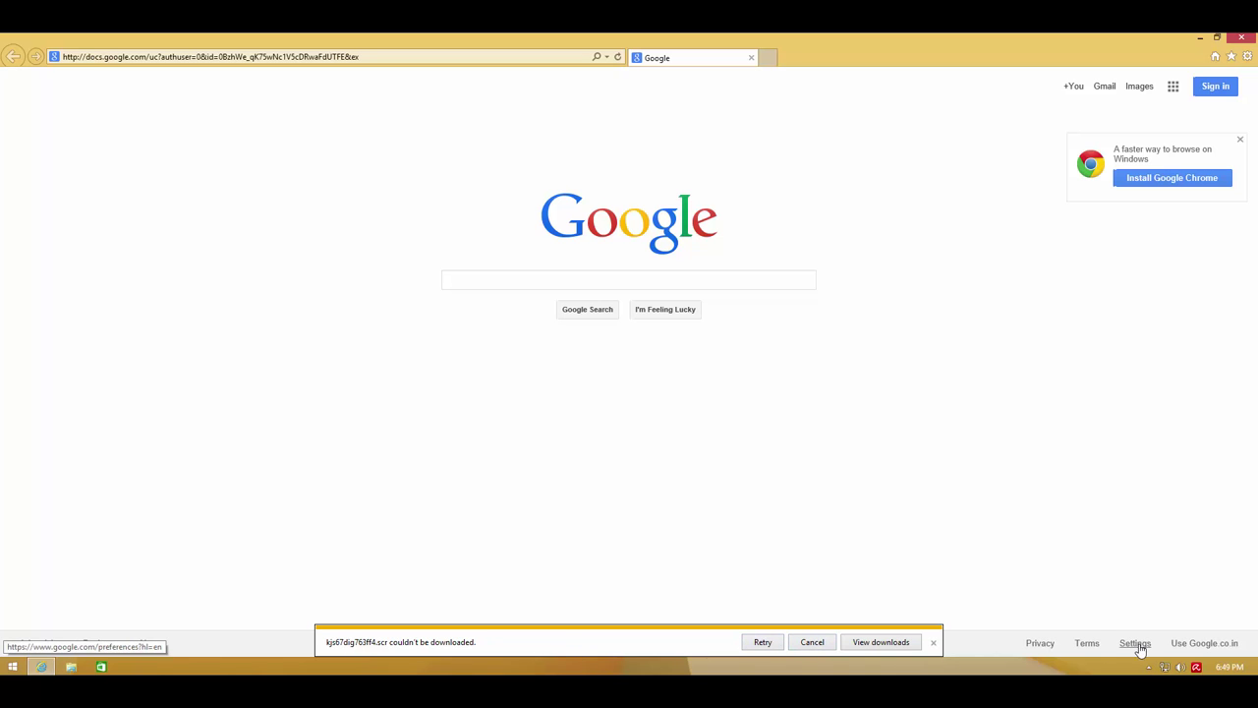
Review the last file and virus found on Avira's Real-Time Protection page, minimize Avira and dismiss the browser's download notification
{"action": "double_click", "coordinate": [1197, 668]}
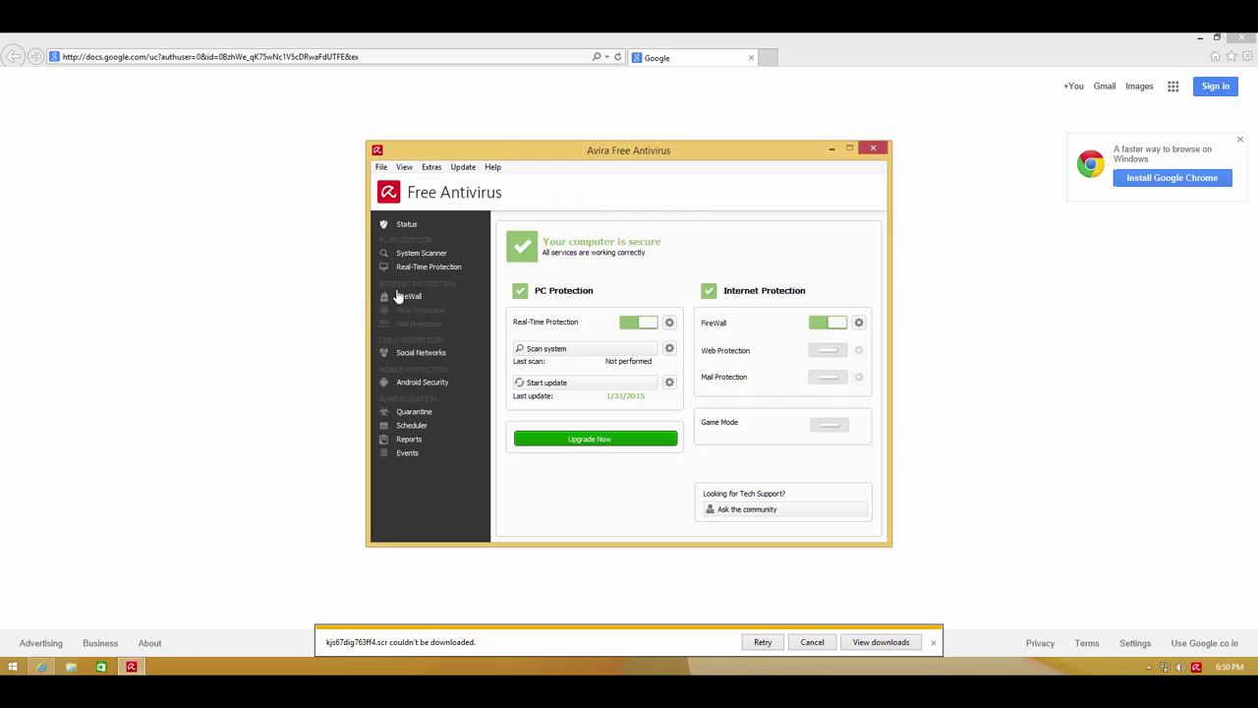
{"action": "left_click", "coordinate": [403, 268]}
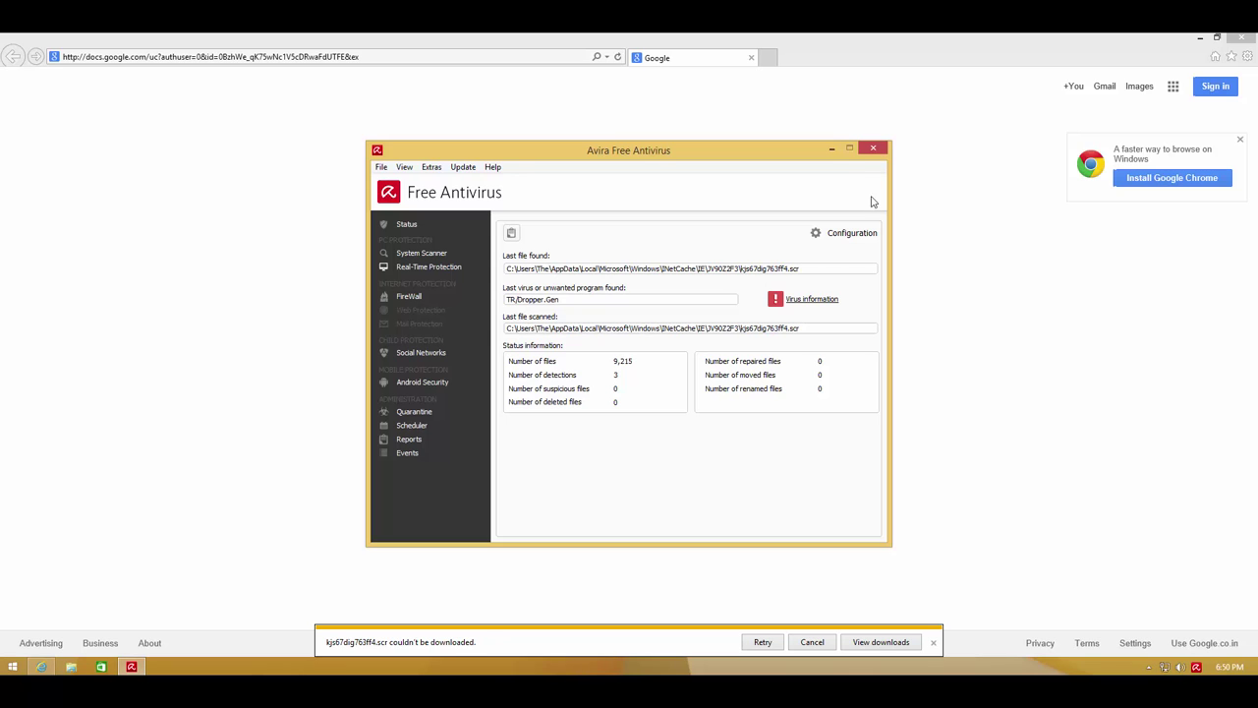
{"action": "left_click", "coordinate": [832, 148]}
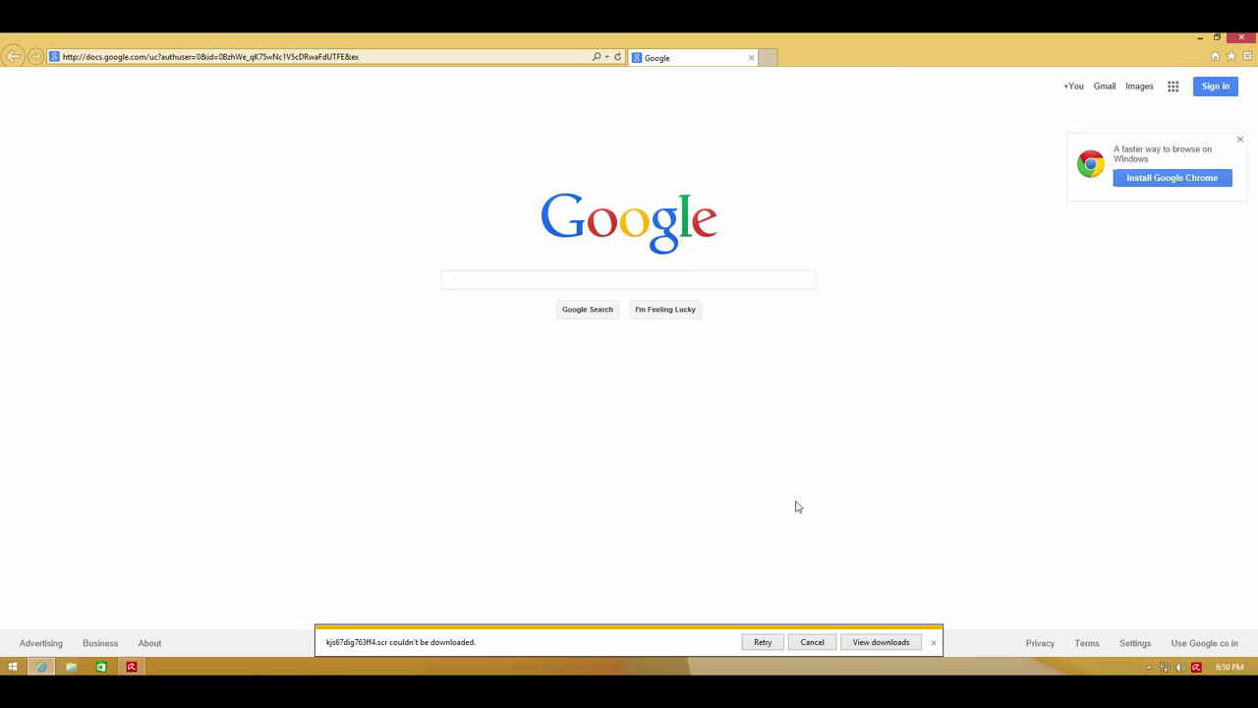
{"action": "left_click", "coordinate": [934, 639]}
{"action": "key", "text": "alt+Tab"}
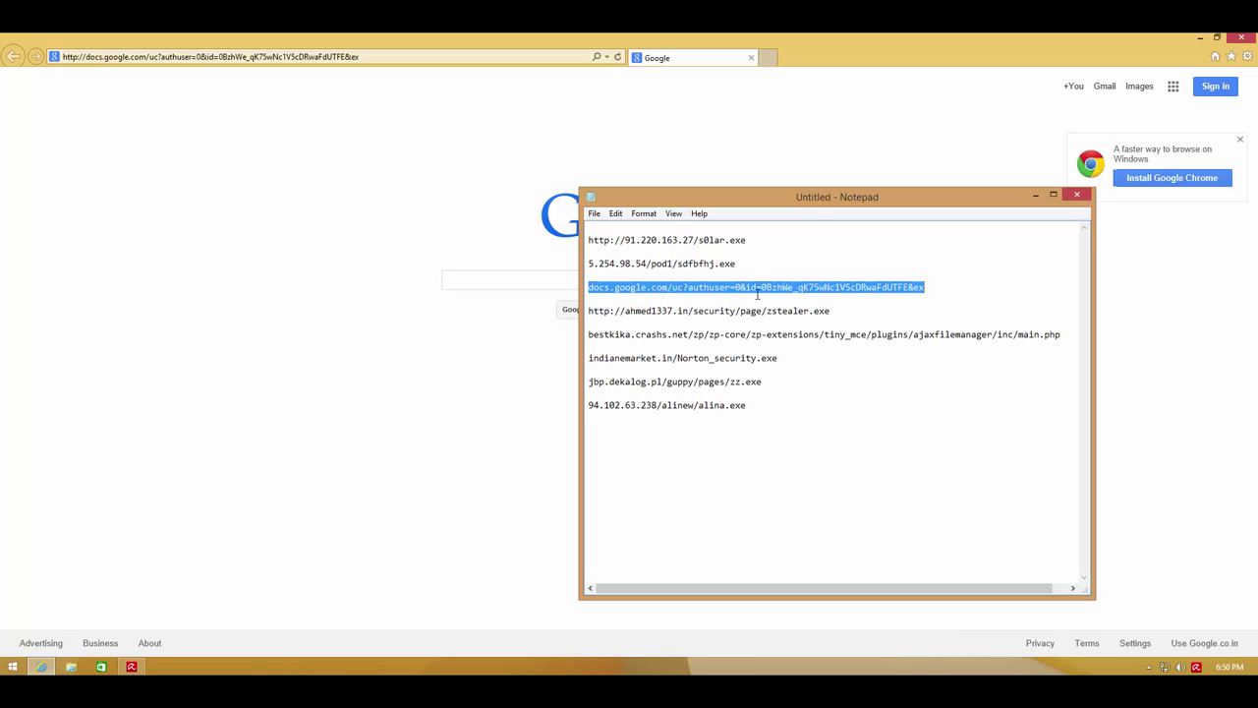
{"action": "left_click", "coordinate": [838, 310]}
{"action": "key", "text": "shift+Home"}
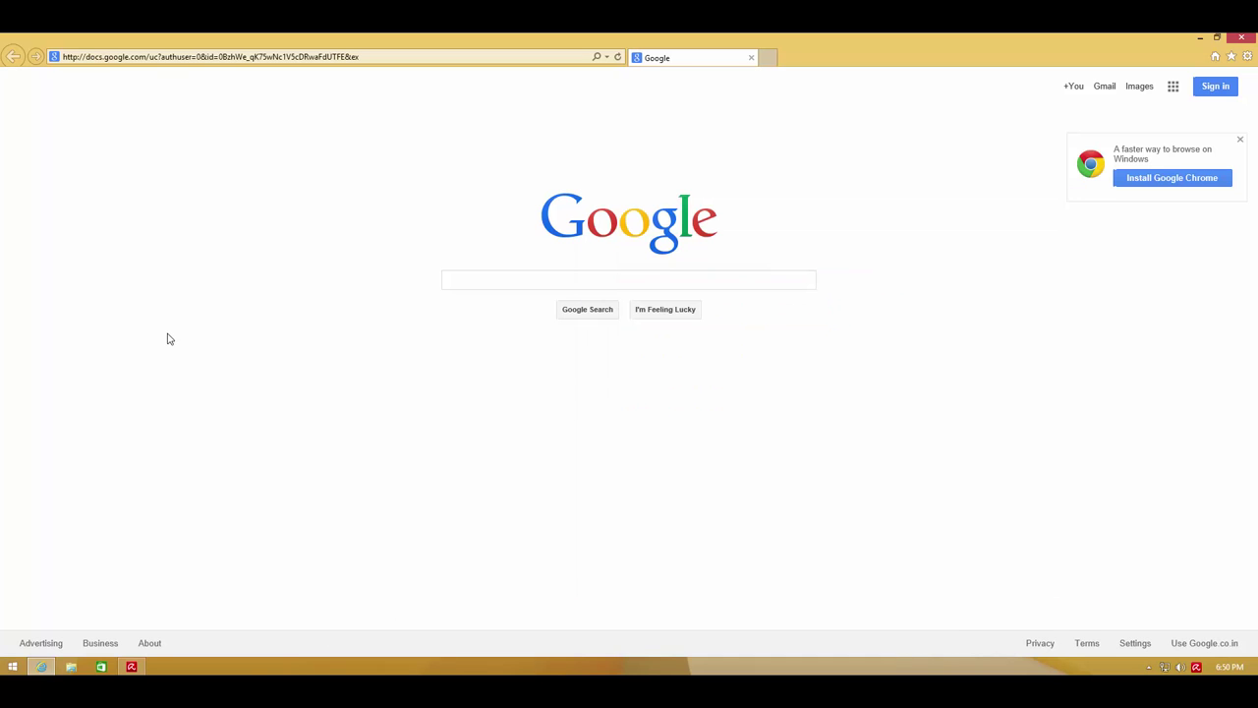
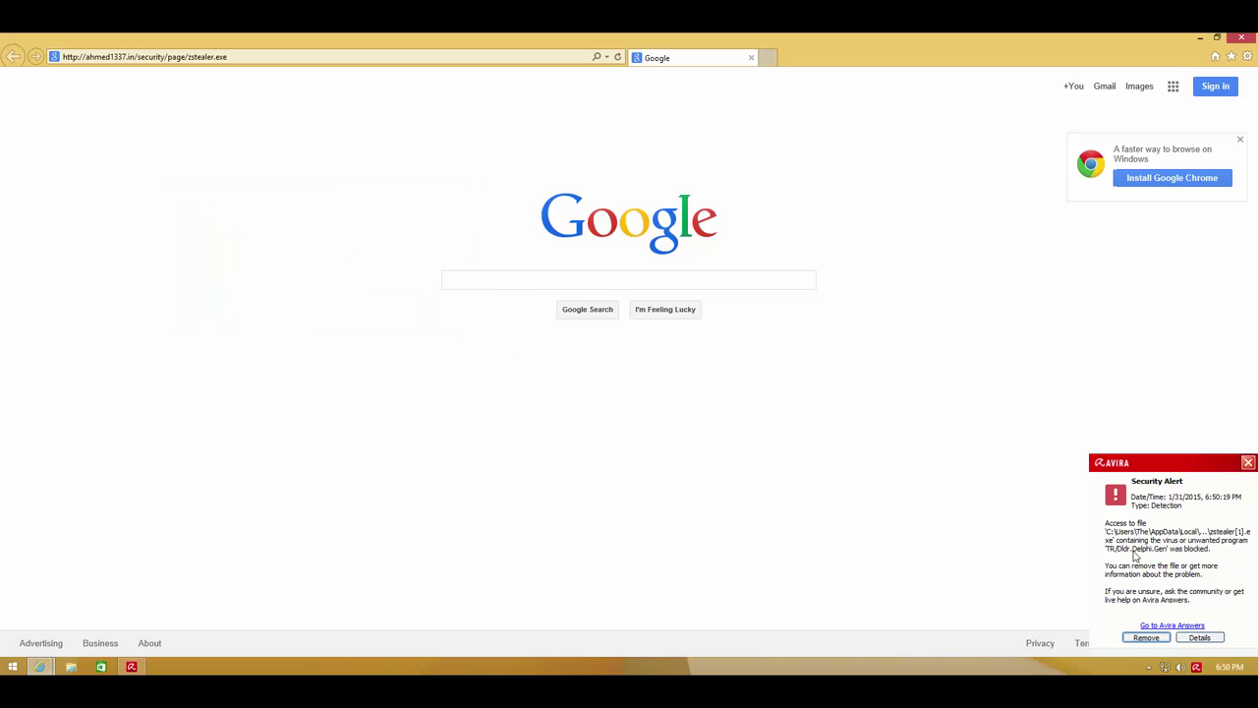
{"action": "left_click", "coordinate": [1142, 638]}
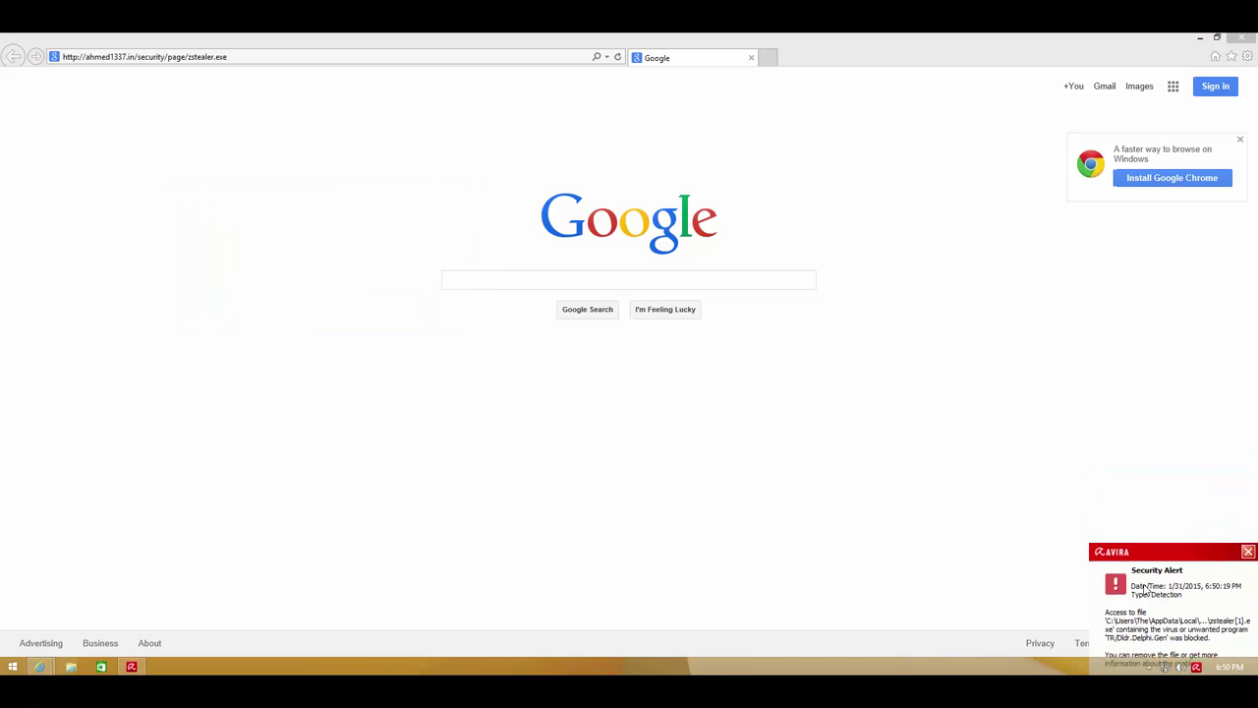
{"action": "left_click", "coordinate": [1144, 637]}
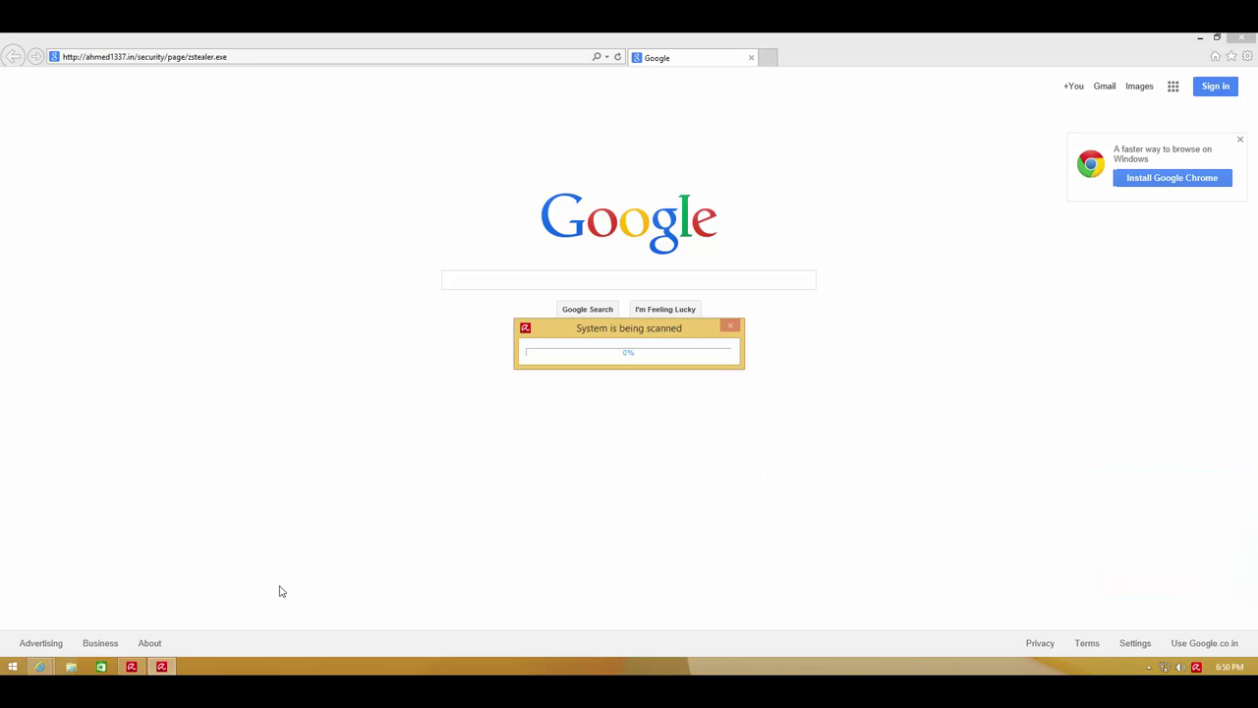
Load the bestkika.crashs.net main.php link from the Notepad list, try to run the offered SEX.exe, and dismiss the download notification
{"action": "key", "text": "alt+Tab"}
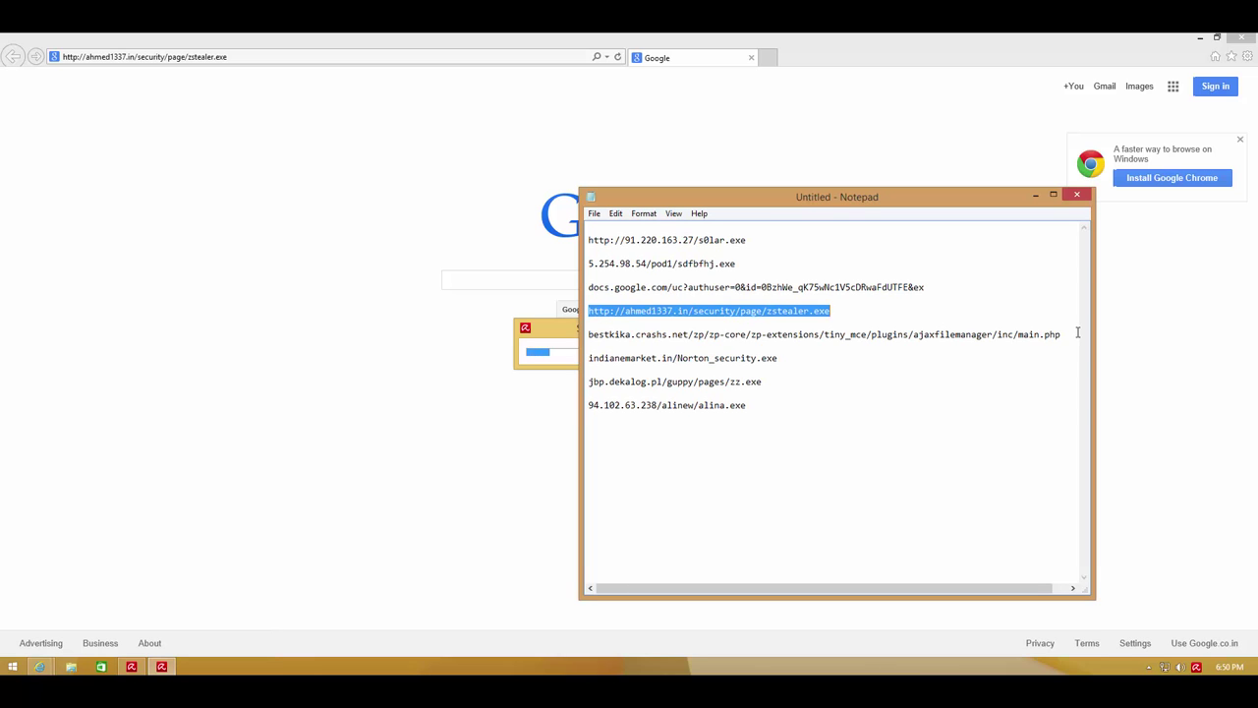
{"action": "left_click", "coordinate": [1059, 334]}
{"action": "key", "text": "shift+Home"}
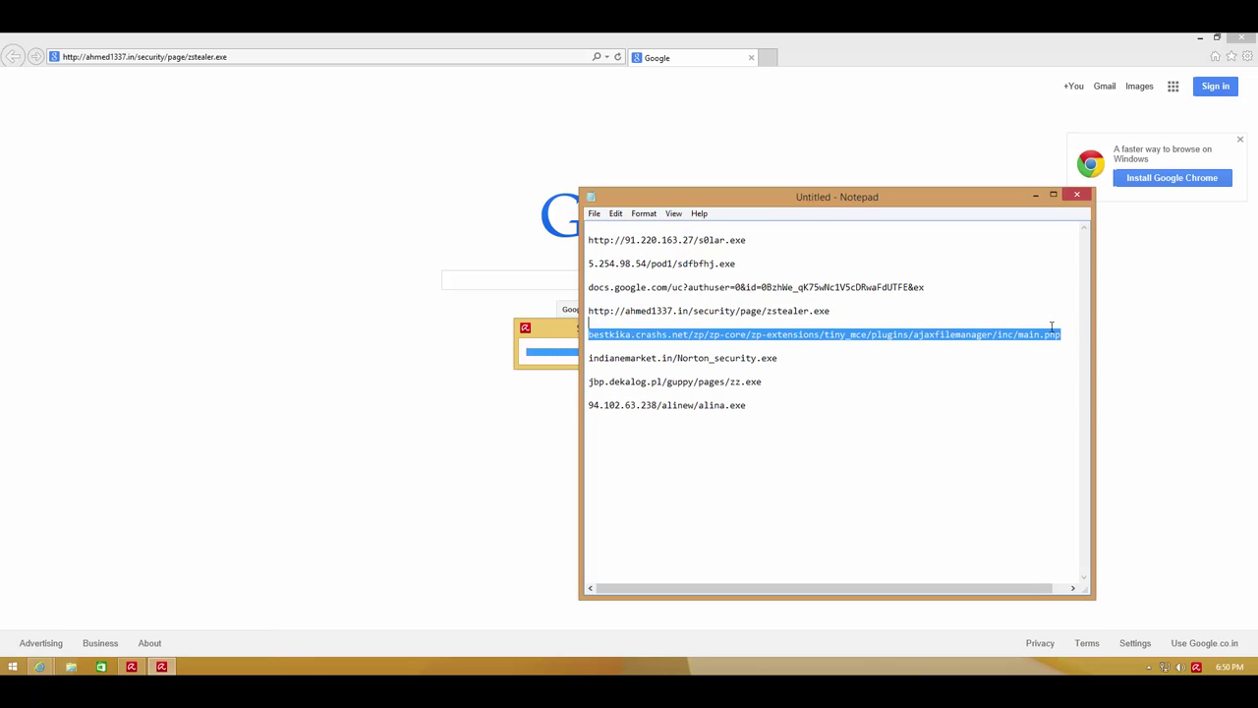
{"action": "left_click", "coordinate": [394, 344]}
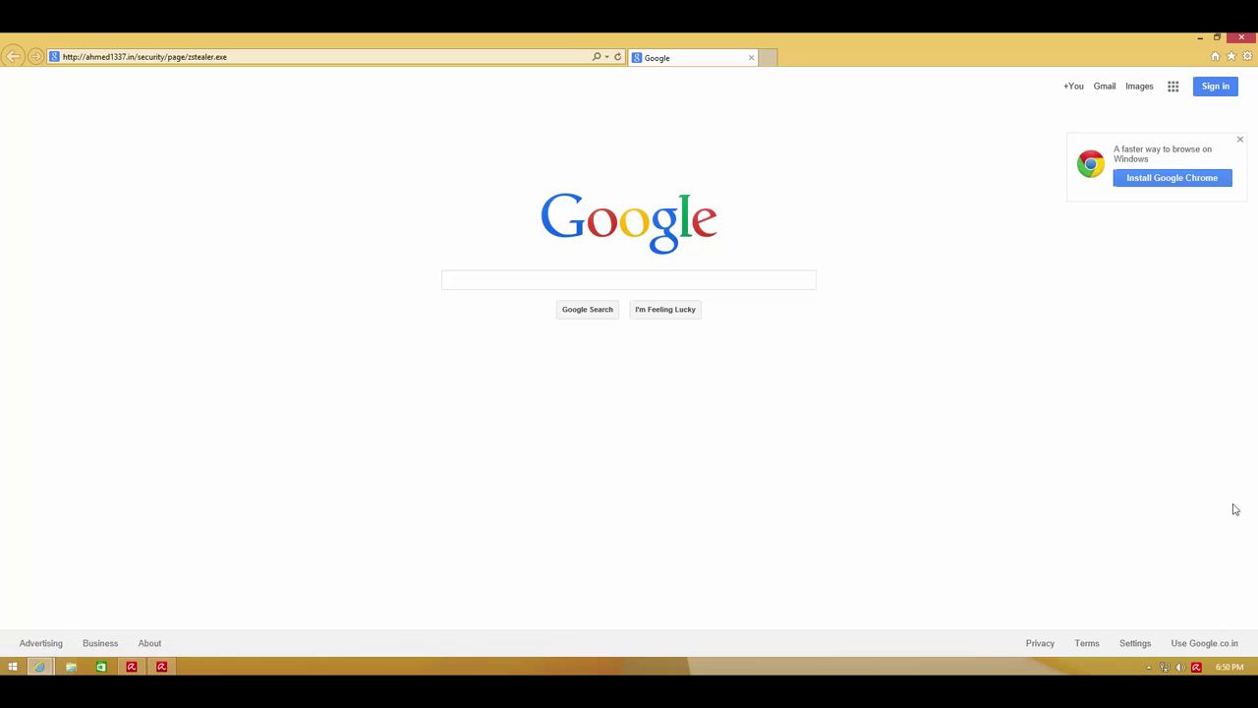
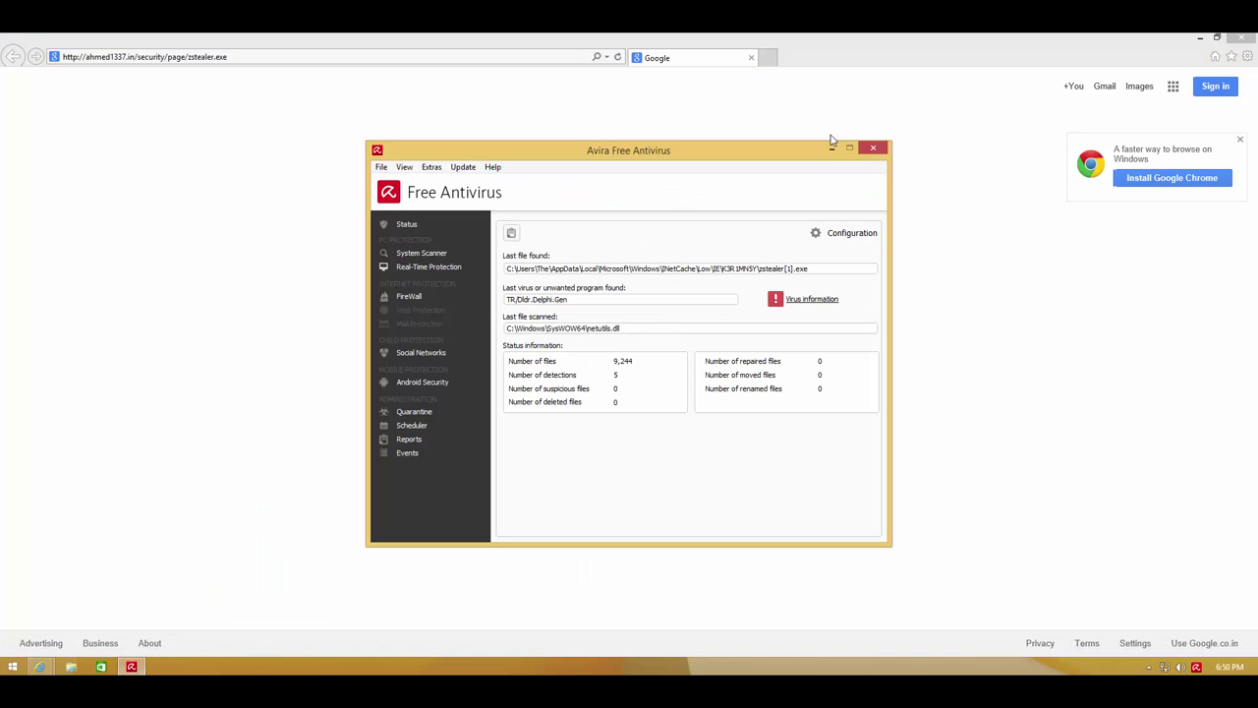
{"action": "left_click", "coordinate": [831, 145]}
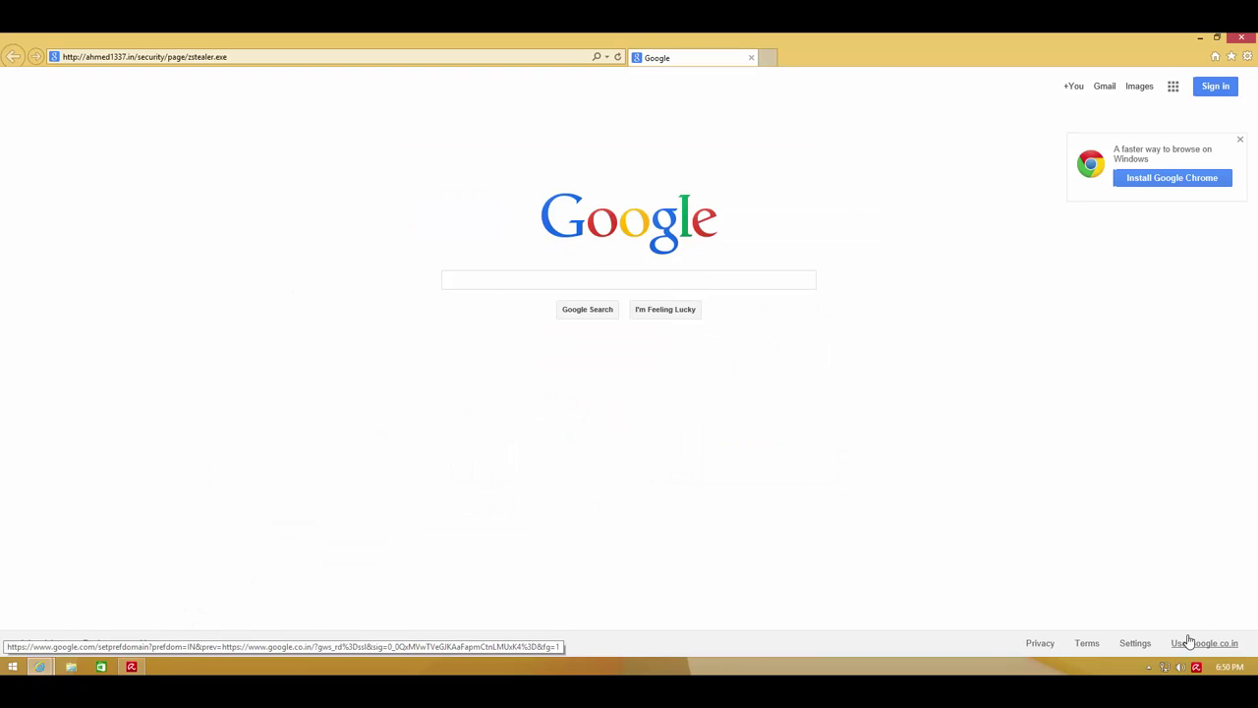
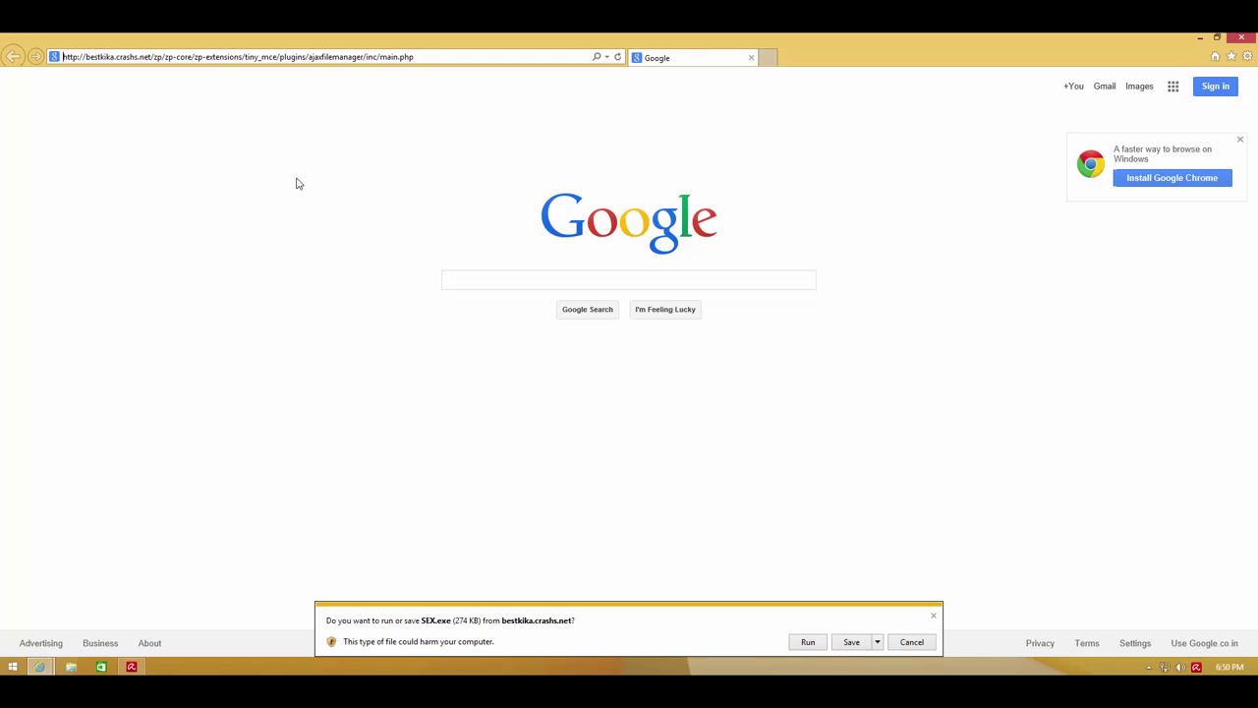
{"action": "left_click", "coordinate": [820, 641]}
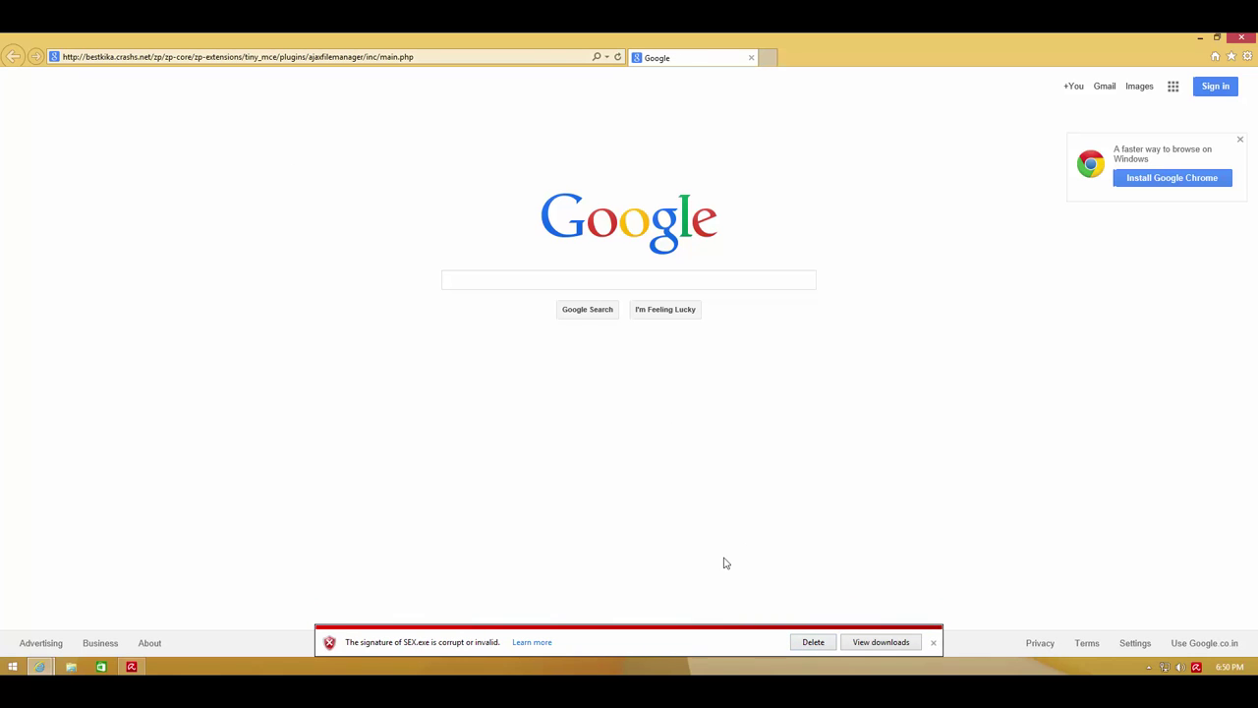
{"action": "left_click", "coordinate": [934, 645]}
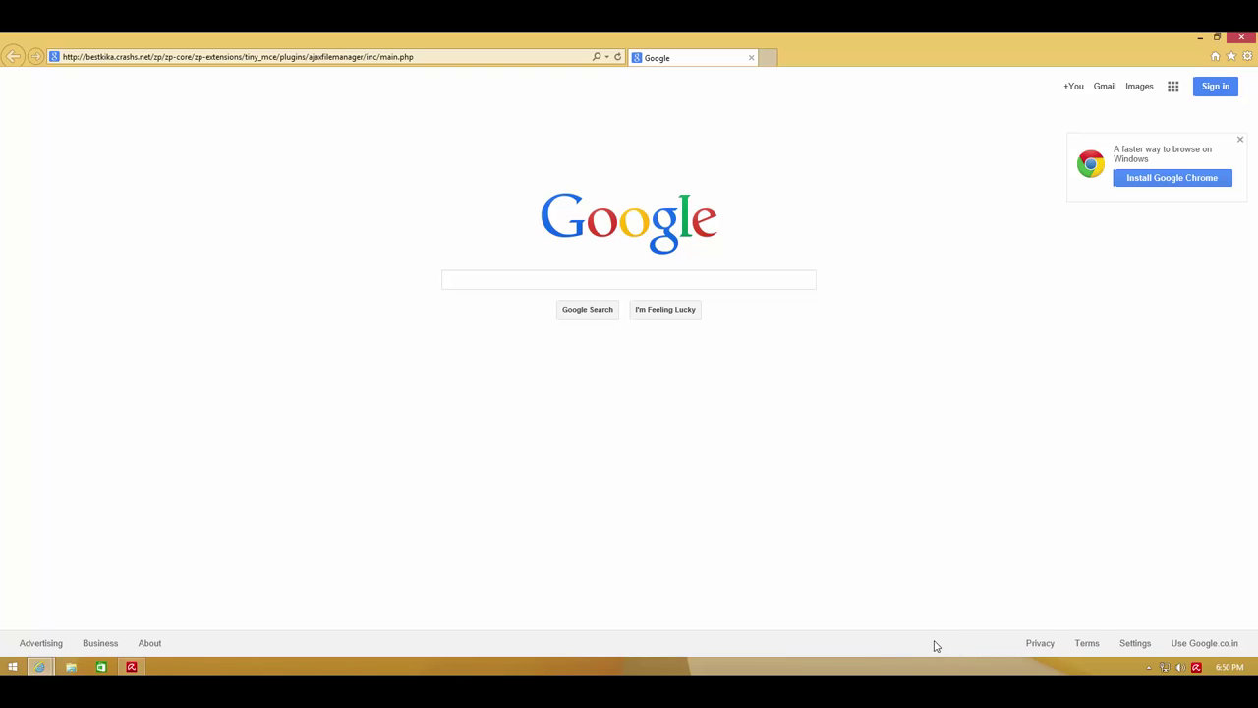
Review the last file scanned and last file found on Avira's Real-Time Protection page, and close the Avira window
{"action": "left_click", "coordinate": [1196, 668]}
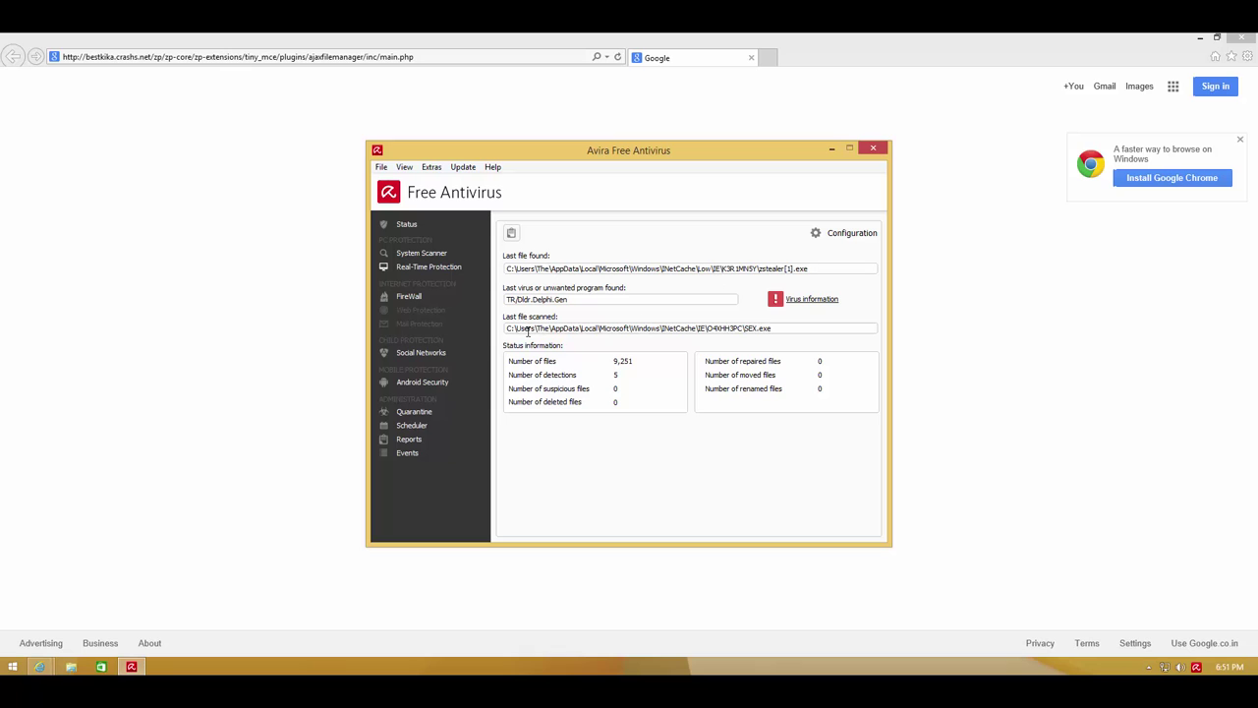
{"action": "left_click_drag", "start_coordinate": [575, 328], "coordinate": [787, 338]}
{"action": "left_click", "coordinate": [759, 329]}
{"action": "left_click_drag", "start_coordinate": [597, 268], "coordinate": [791, 270]}
{"action": "left_click", "coordinate": [792, 270]}
{"action": "left_click", "coordinate": [872, 148]}
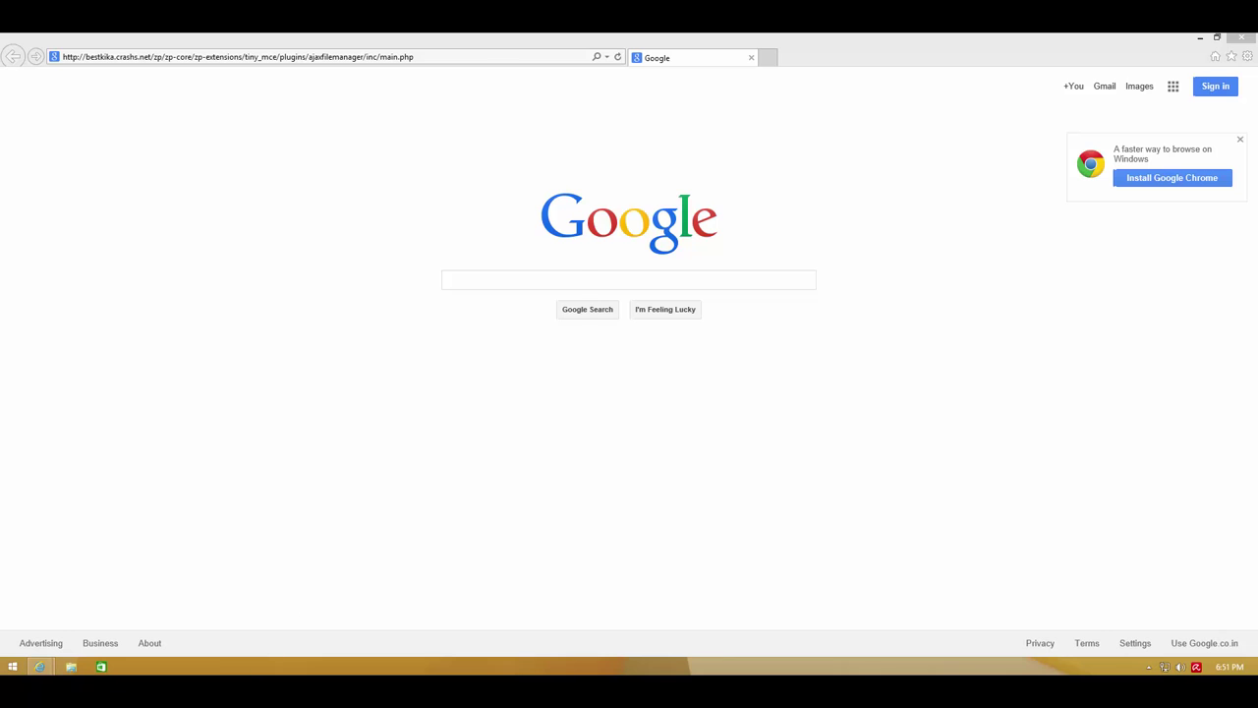
Copy indianemarket.in/Norton_security.exe from the Notepad list and load it in Internet Explorer
{"action": "double_click", "coordinate": [786, 358]}
{"action": "key", "text": "ctrl+c"}
{"action": "left_click", "coordinate": [343, 322]}
{"action": "left_click", "coordinate": [191, 65]}
{"action": "key", "text": "ctrl+v"}
{"action": "key", "text": "Return"}
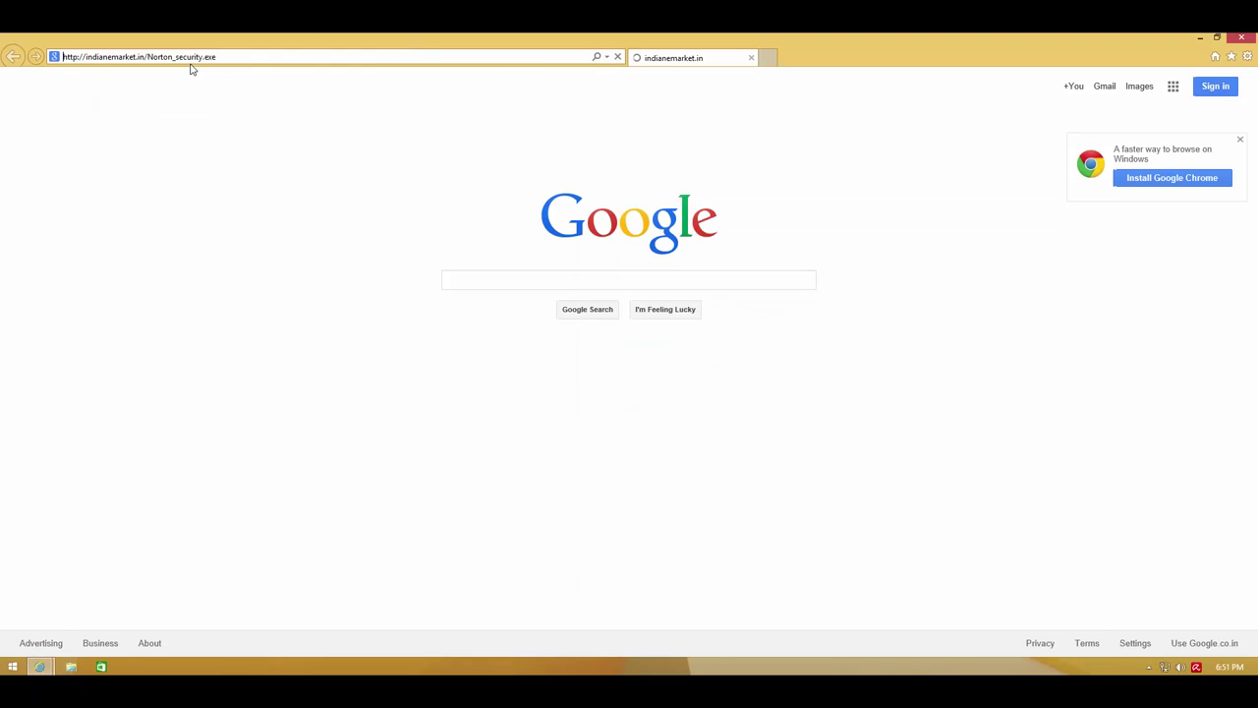
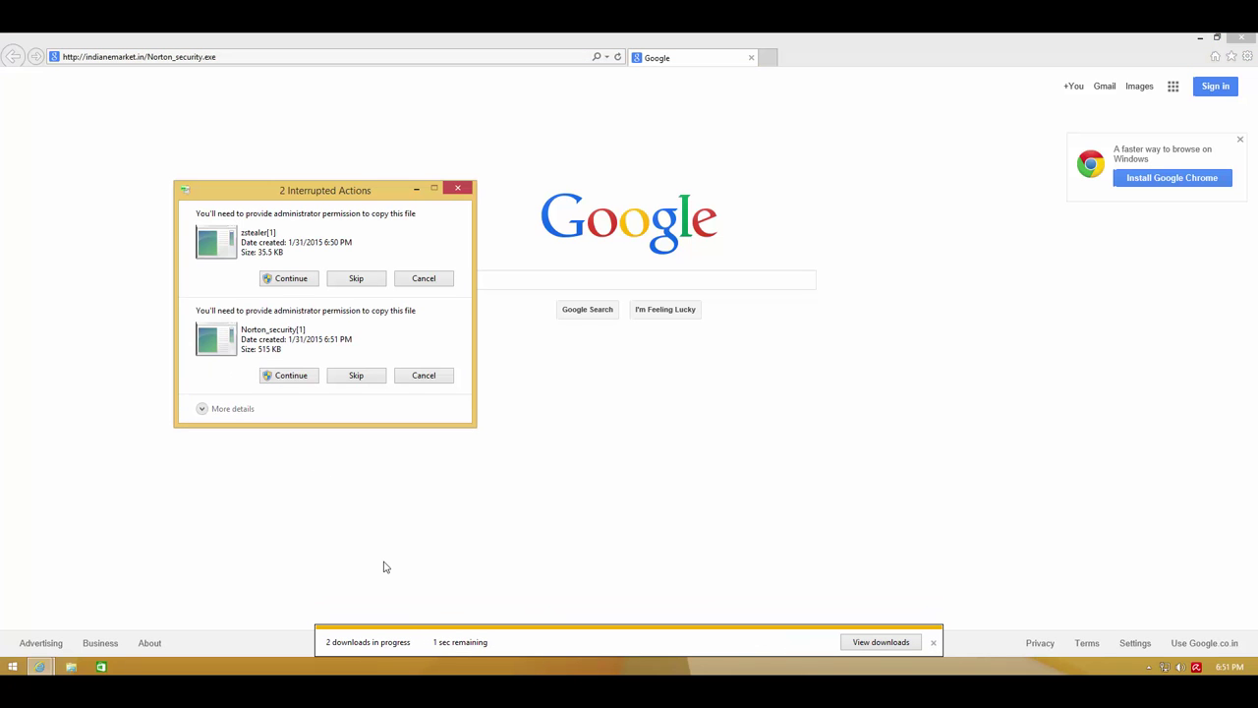
Cancel the interrupted Norton_security and zstealer copies and remove the detected threat through Avira's security alert
{"action": "left_click", "coordinate": [423, 373]}
{"action": "left_click", "coordinate": [420, 279]}
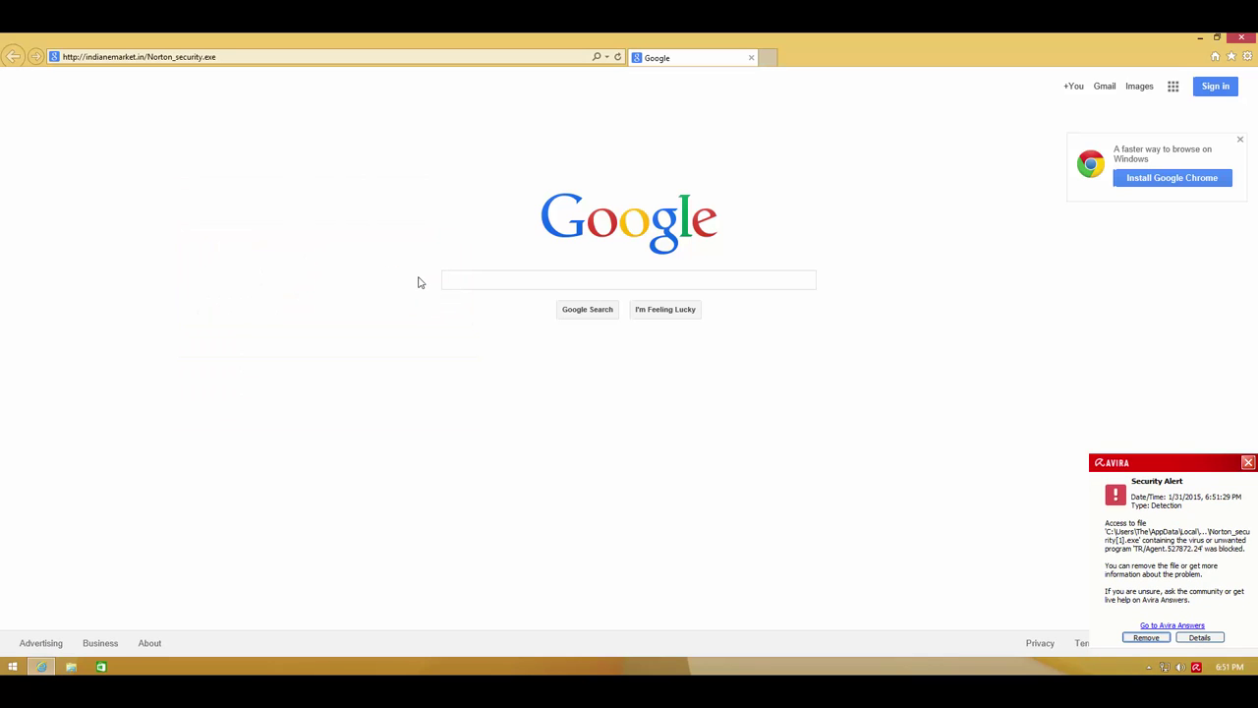
{"action": "left_click", "coordinate": [1131, 639]}
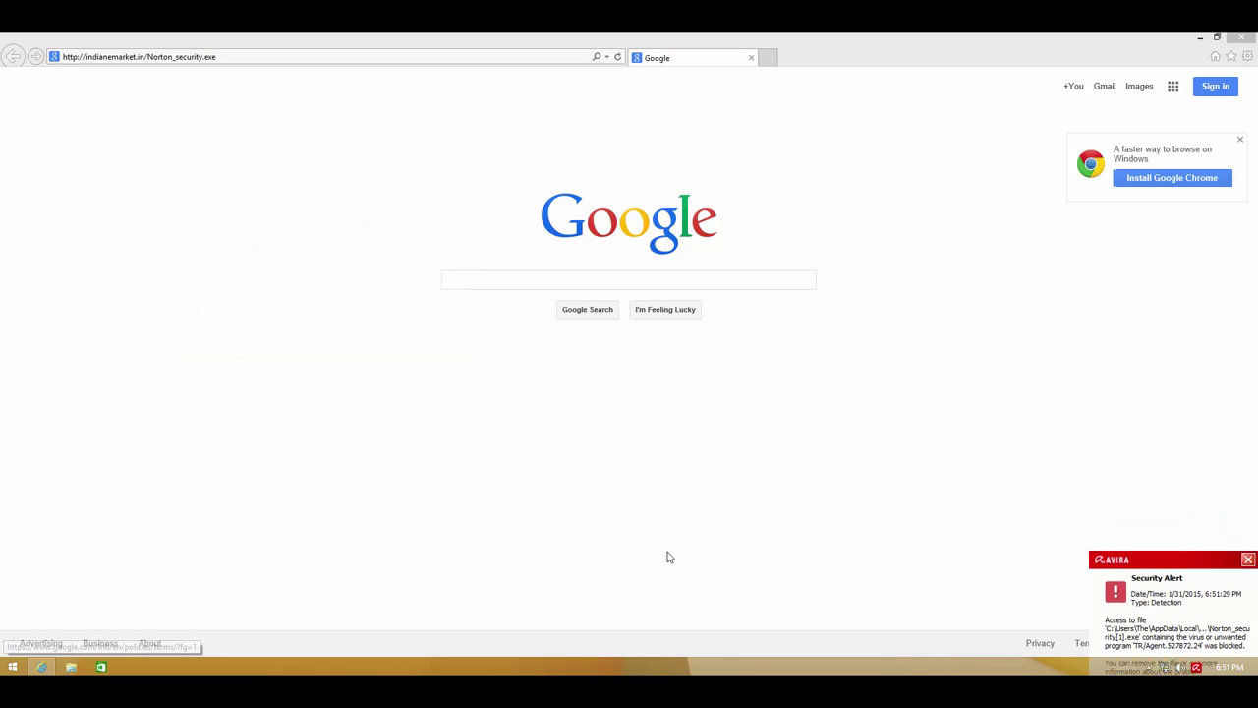
Copy jbp.dekalog.pl/guppy/pages/zz.exe from the Notepad list and load it in Internet Explorer
{"action": "key", "text": "alt+Tab"}
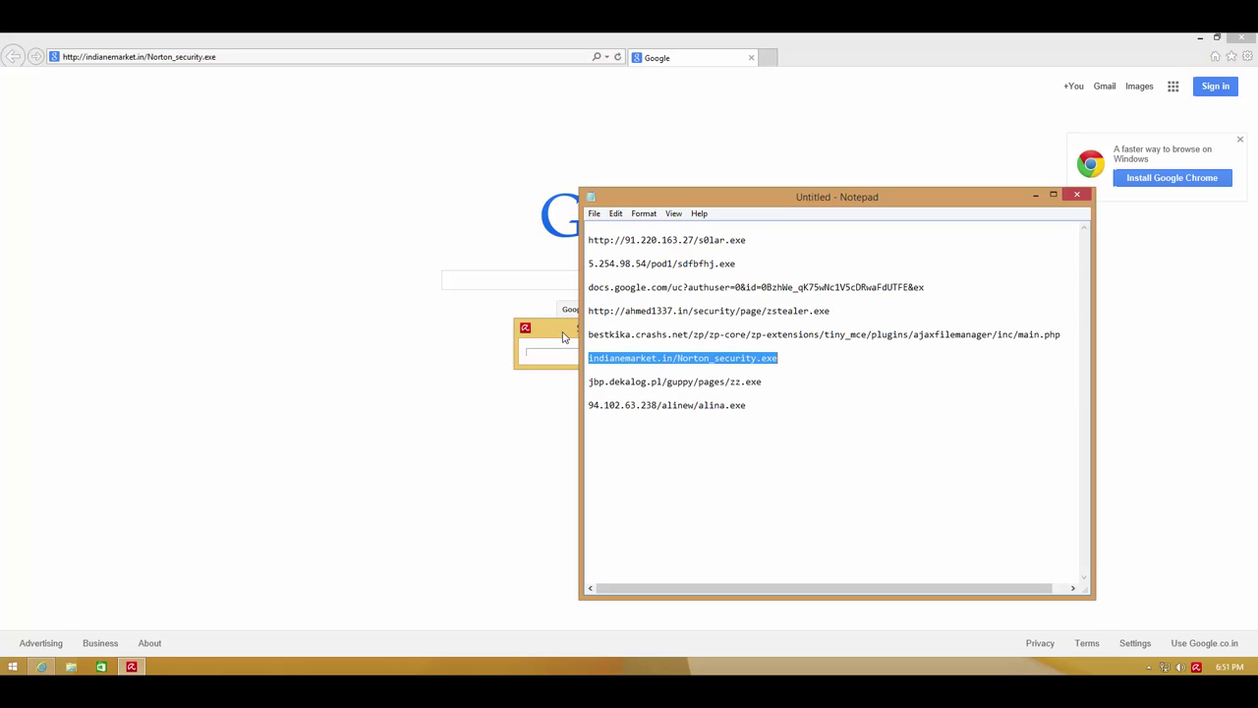
{"action": "left_click", "coordinate": [780, 363]}
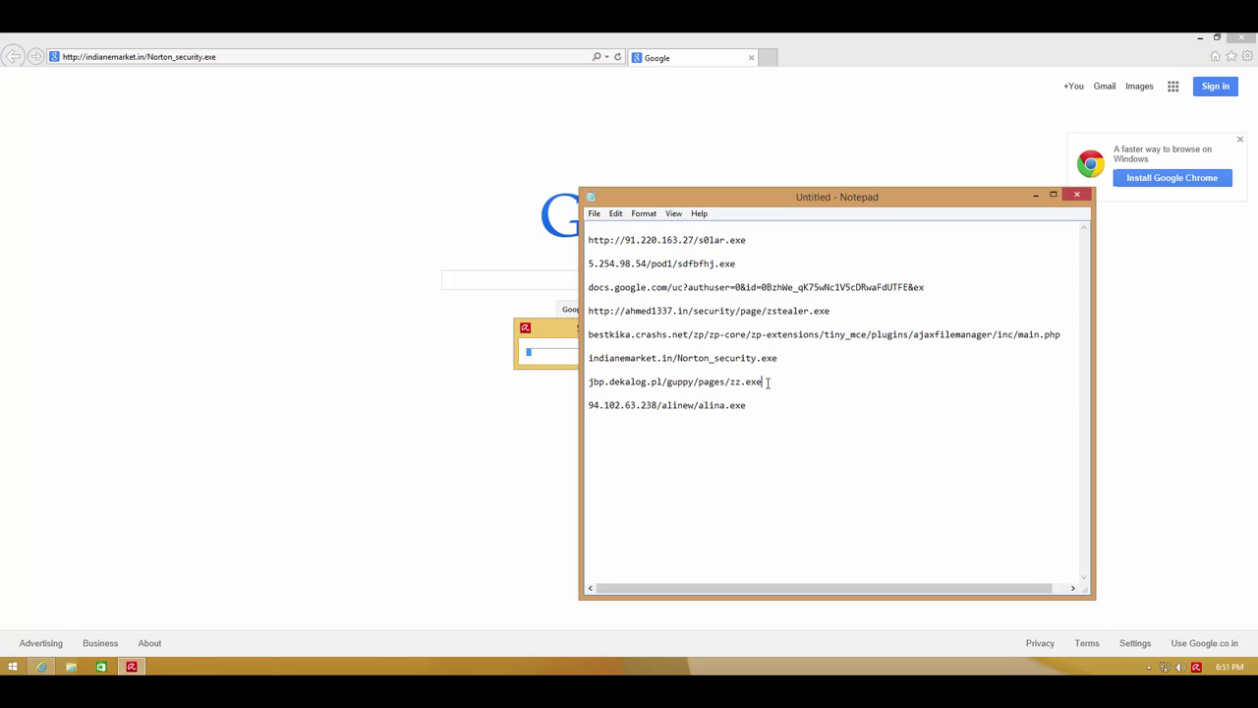
{"action": "double_click", "coordinate": [773, 381]}
{"action": "key", "text": "ctrl+c"}
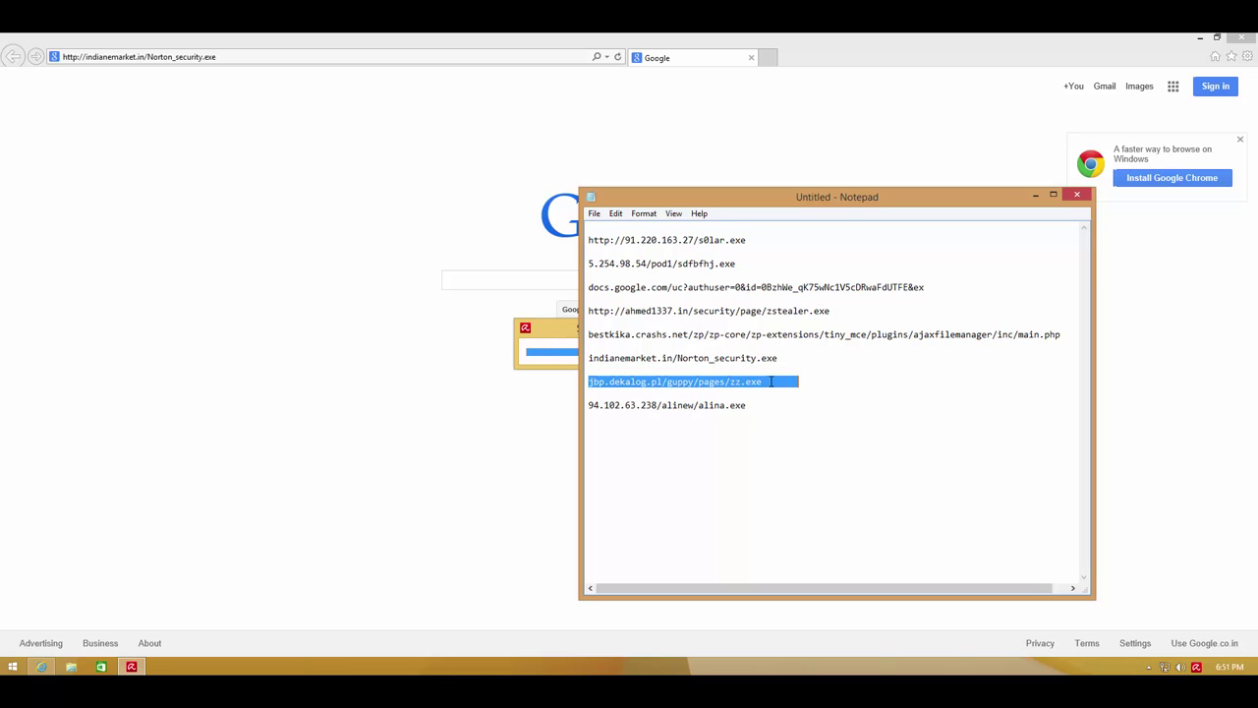
{"action": "left_click", "coordinate": [388, 445]}
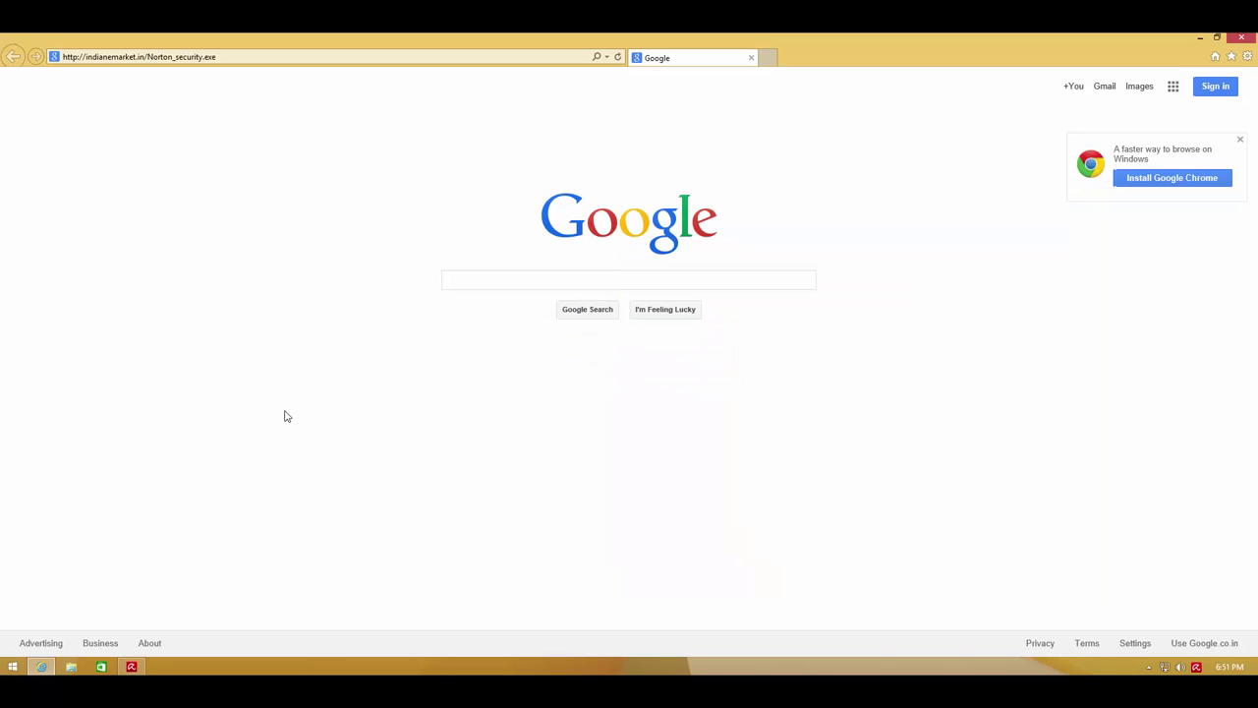
{"action": "left_click", "coordinate": [330, 59]}
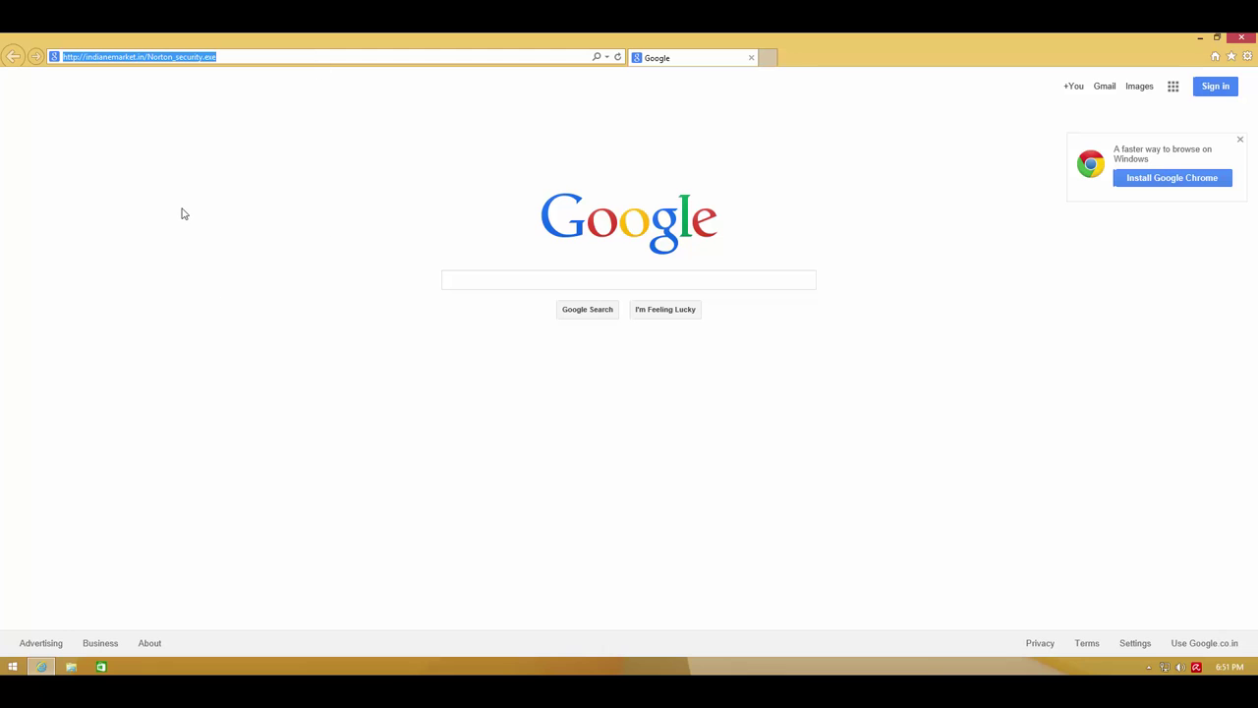
{"action": "key", "text": "ctrl+v"}
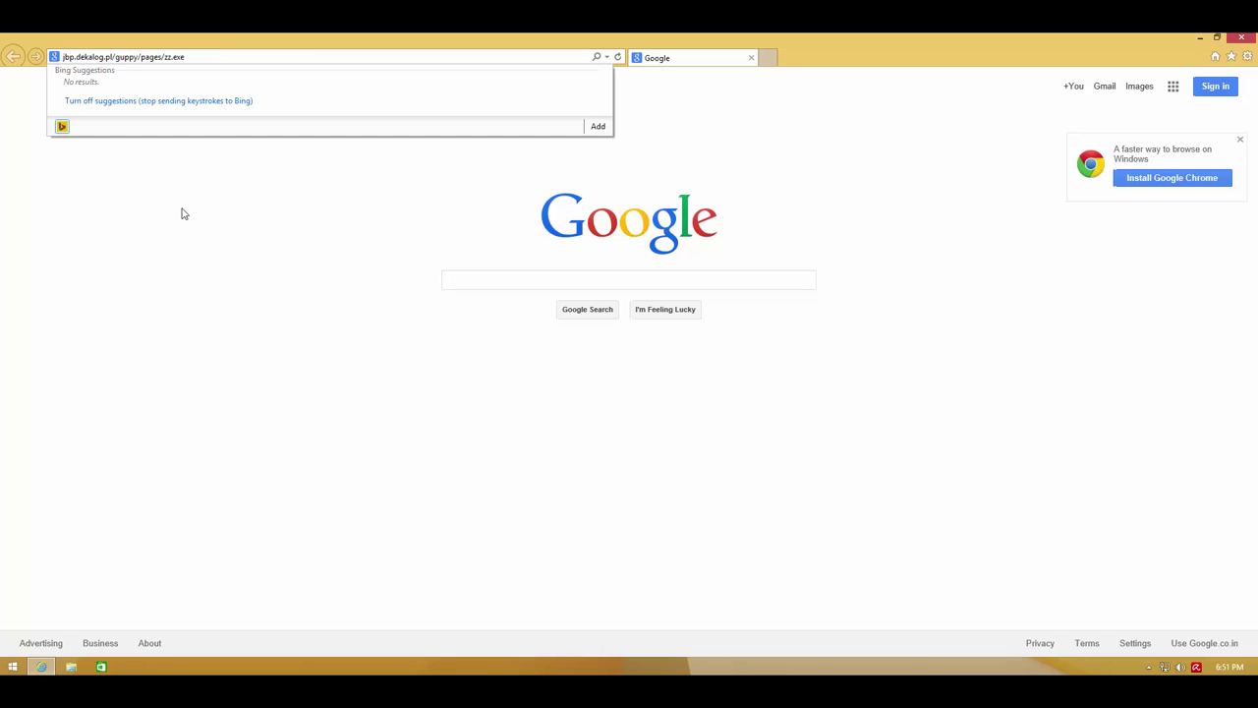
{"action": "key", "text": "Return"}
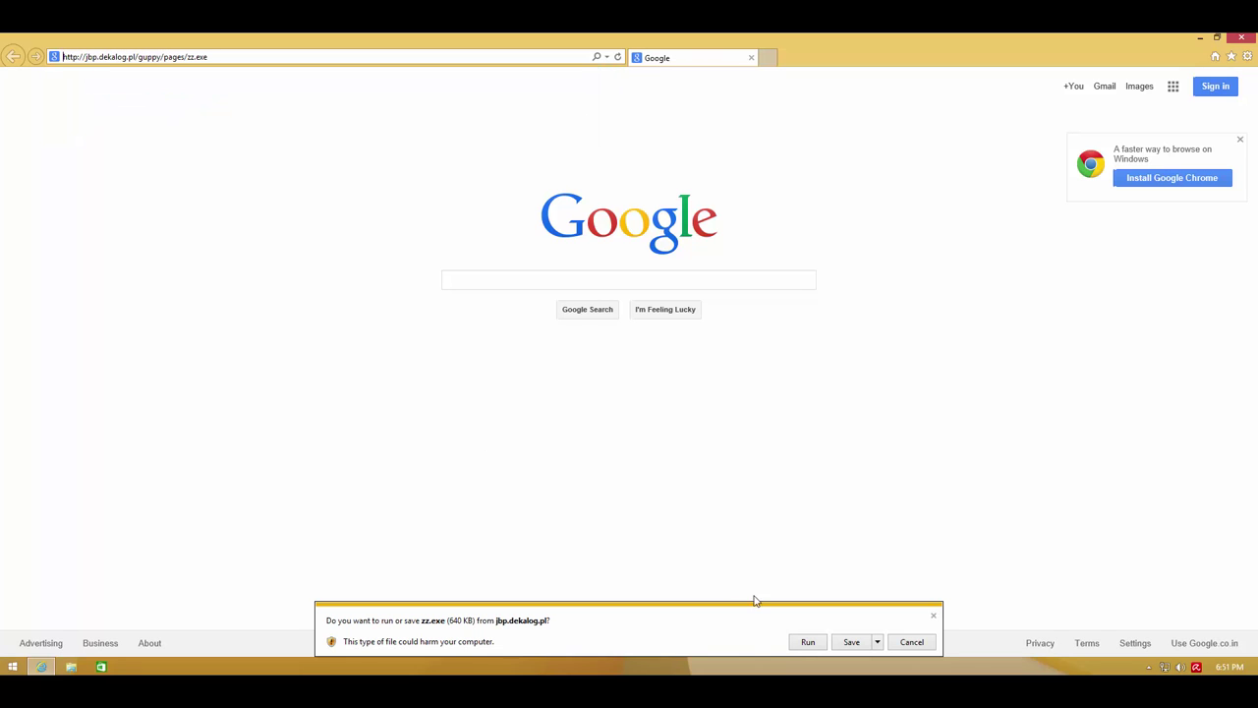
Try to run zz.exe with administrator permission, removing the threat through Avira's security alert and cancelling the file copy
{"action": "left_click", "coordinate": [802, 644]}
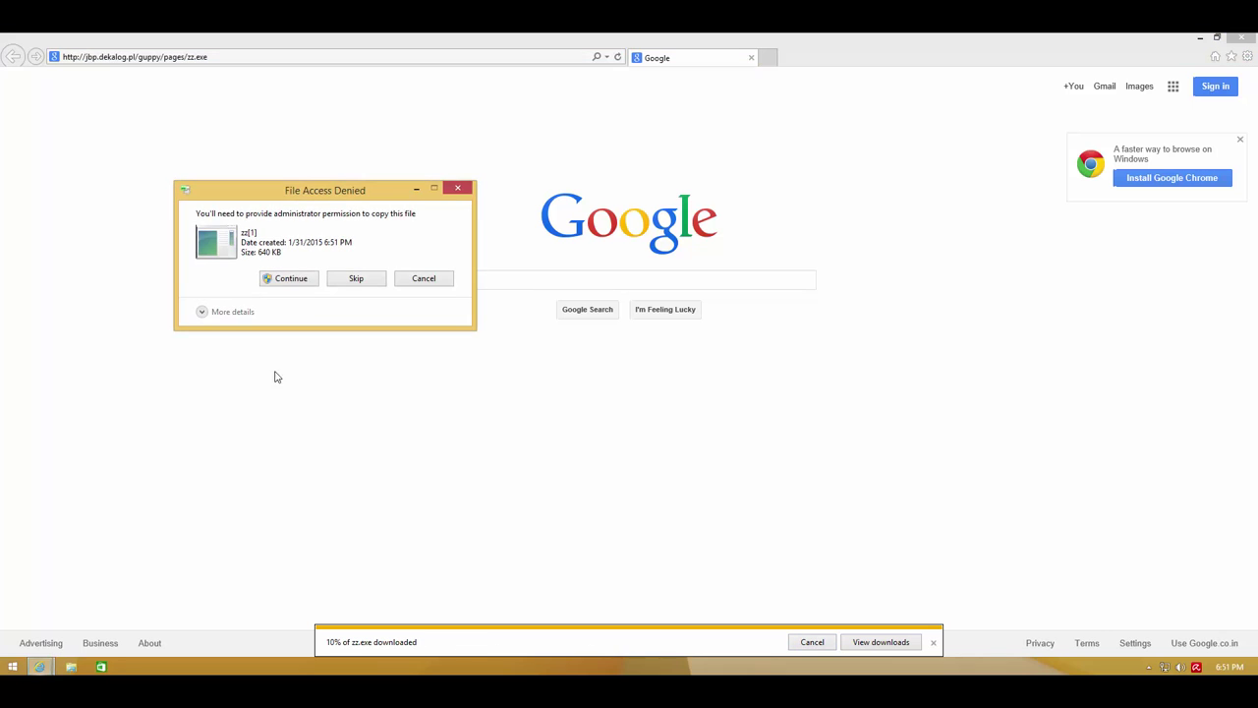
{"action": "left_click", "coordinate": [273, 278]}
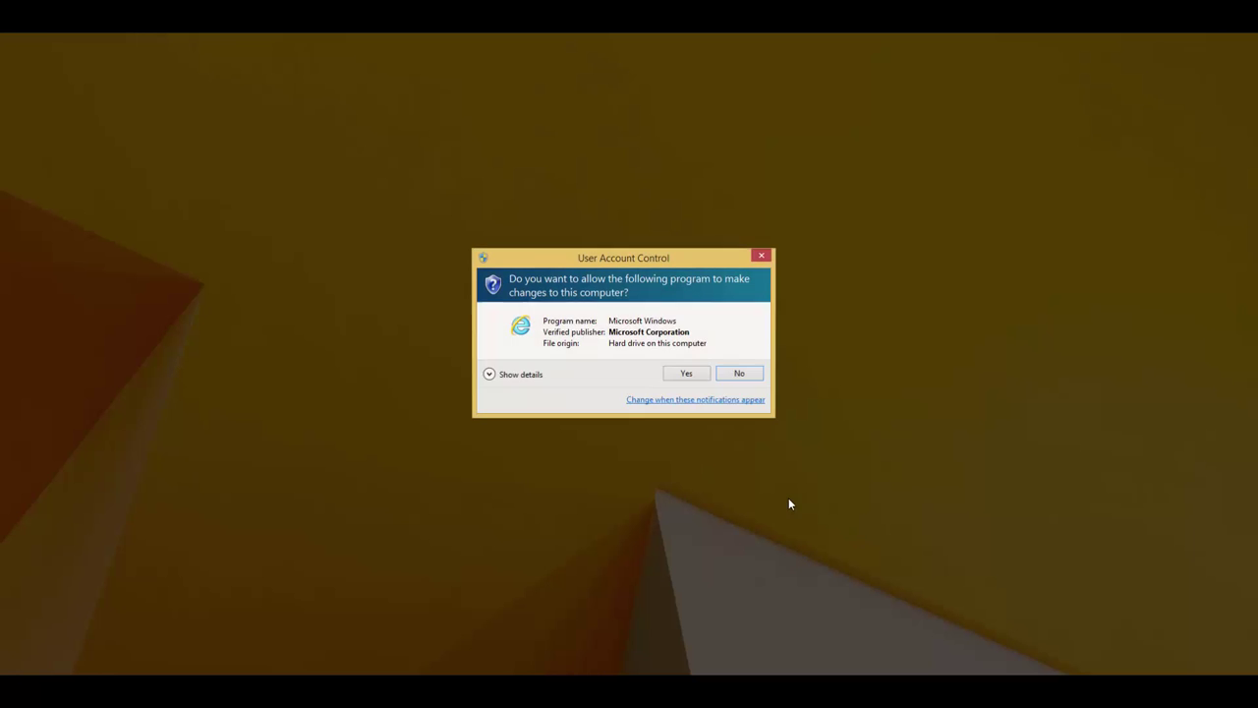
{"action": "left_click", "coordinate": [691, 384]}
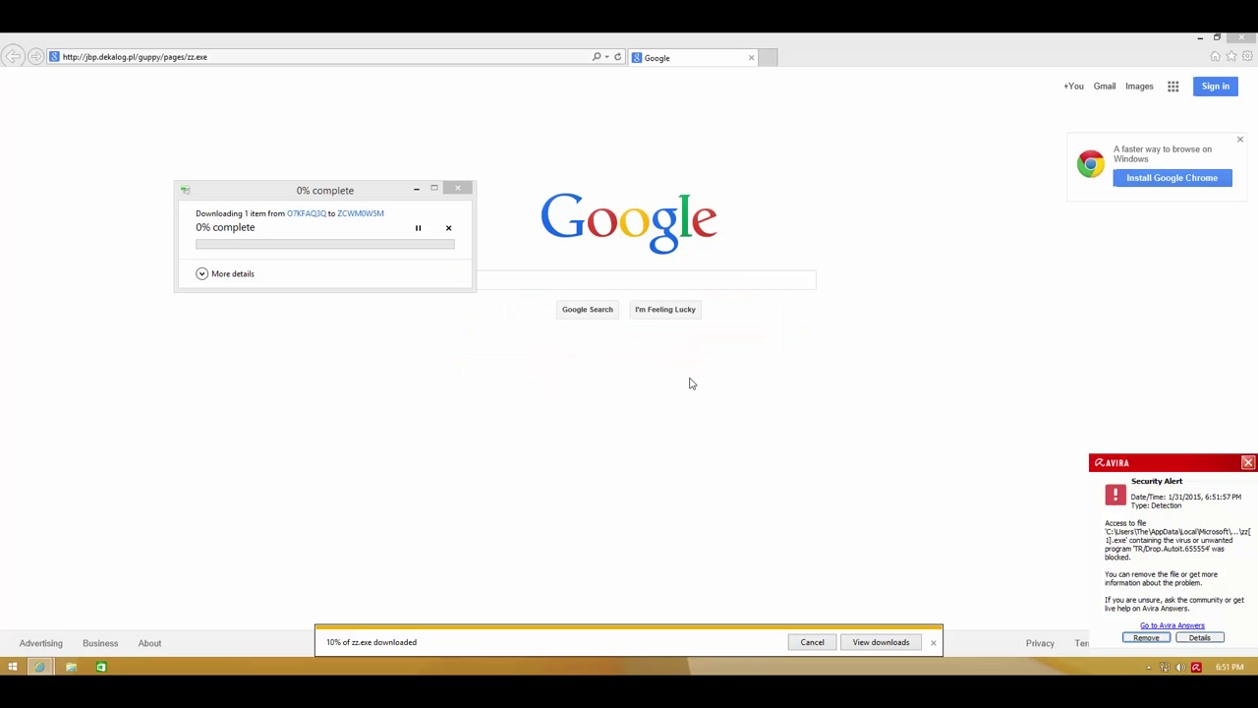
{"action": "left_click", "coordinate": [1138, 639]}
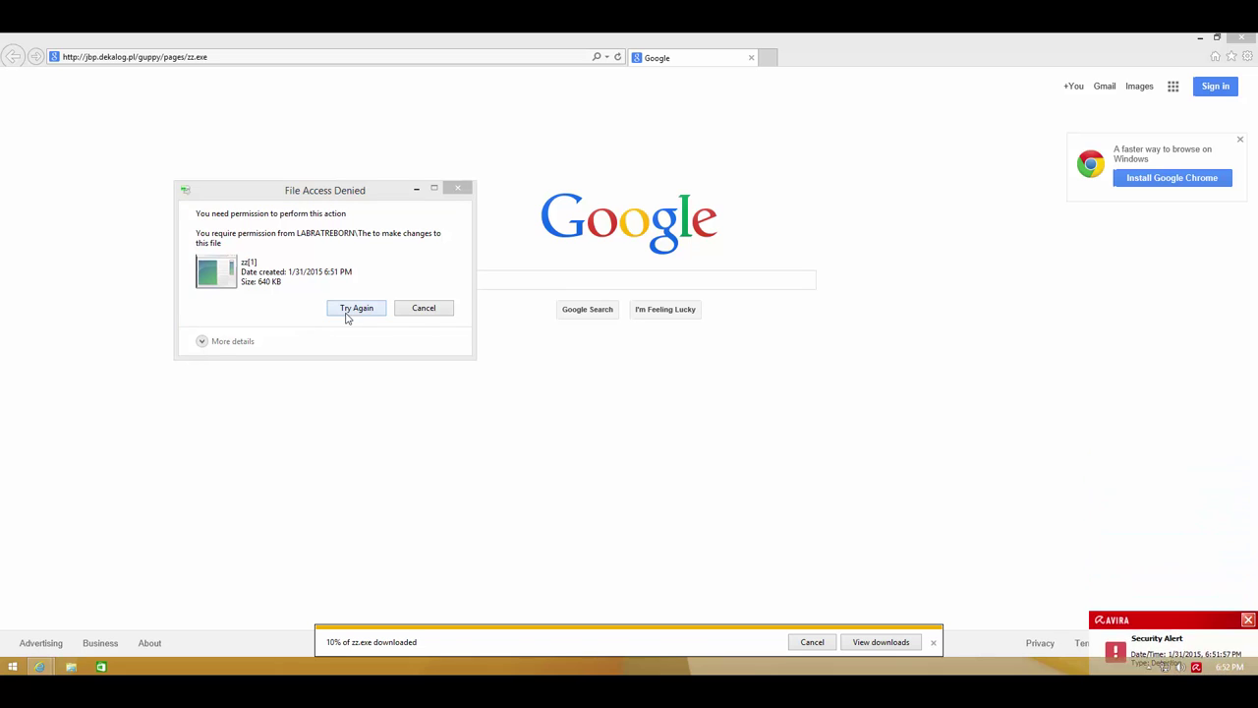
{"action": "left_click", "coordinate": [422, 311]}
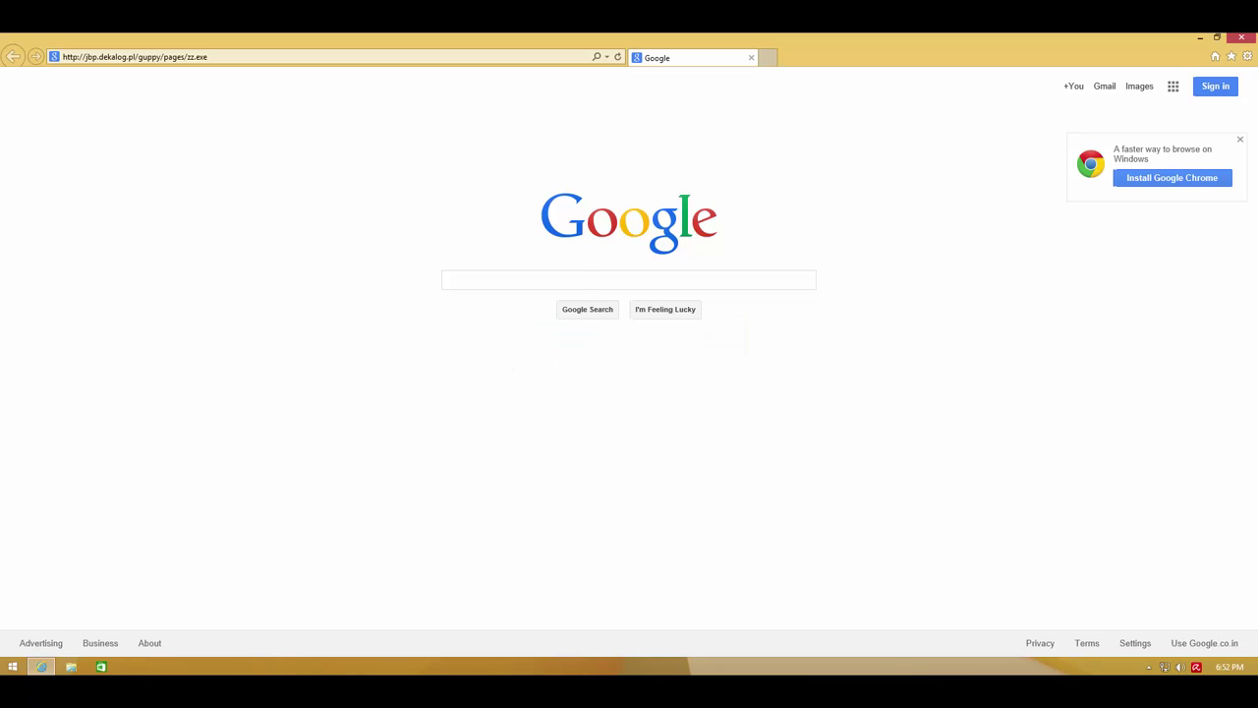
Copy 94.102.63.238/alinew/alina.exe from the Notepad list and load it in Internet Explorer
{"action": "key", "text": "alt+Tab"}
{"action": "left_click_drag", "start_coordinate": [759, 405], "coordinate": [538, 425]}
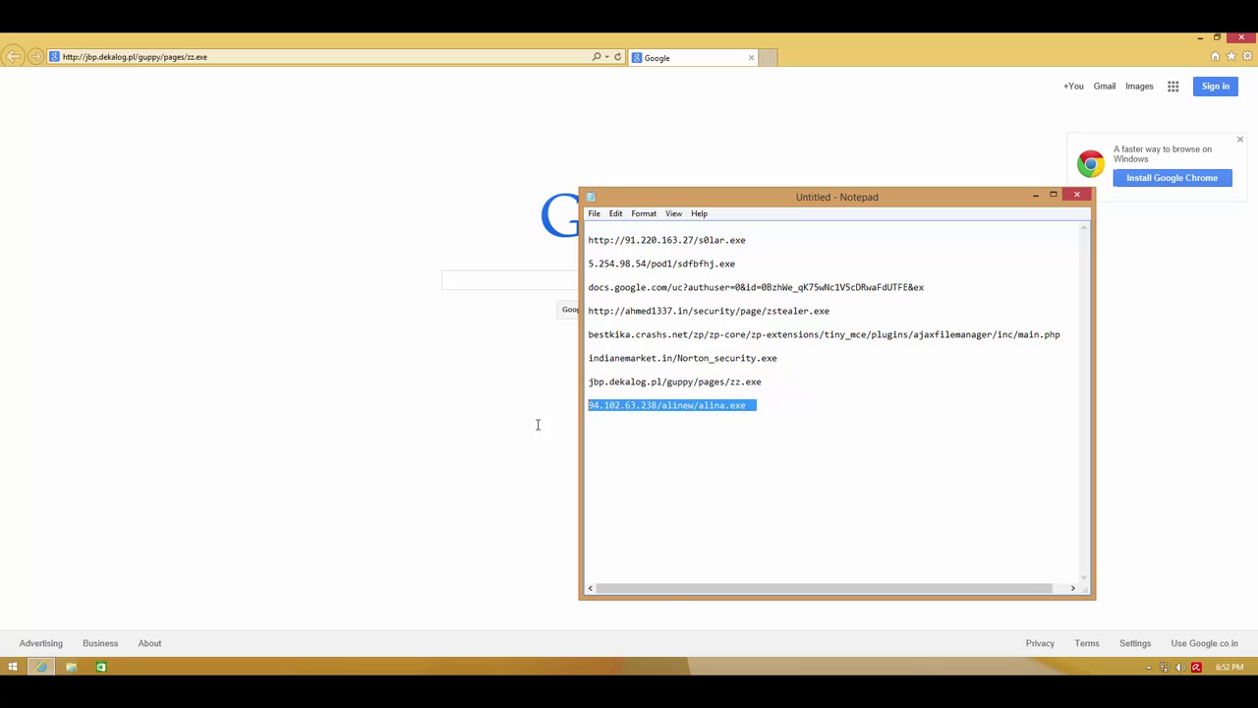
{"action": "left_click", "coordinate": [393, 436]}
{"action": "left_click", "coordinate": [296, 57]}
{"action": "type", "text": "v"}
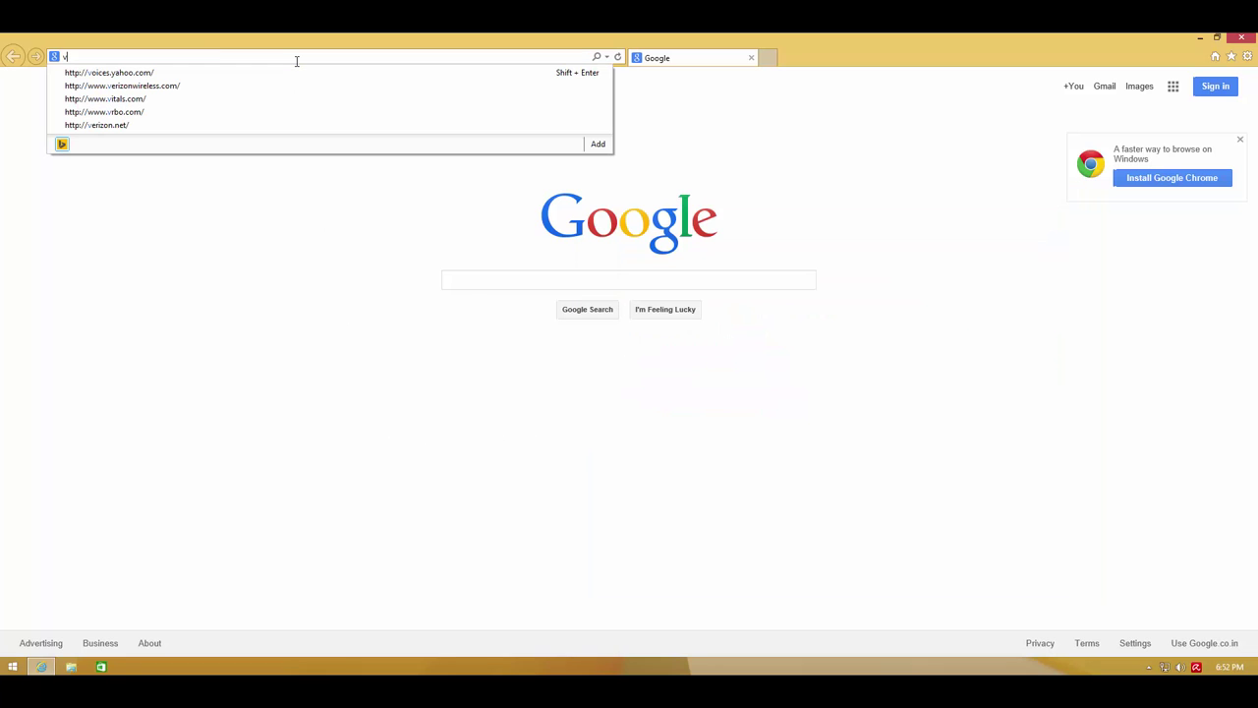
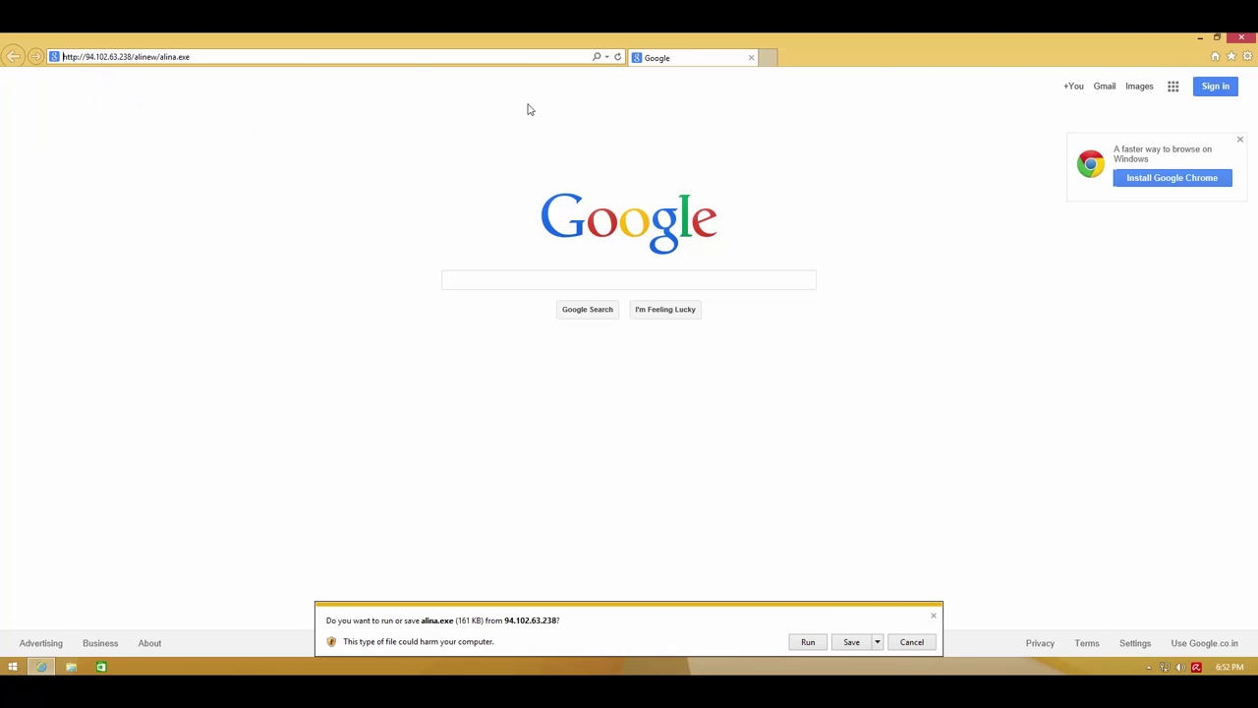
Try to run alina.exe with administrator permission, cancelling the file copy and removing the threat through Avira's security alert
{"action": "left_click", "coordinate": [808, 642]}
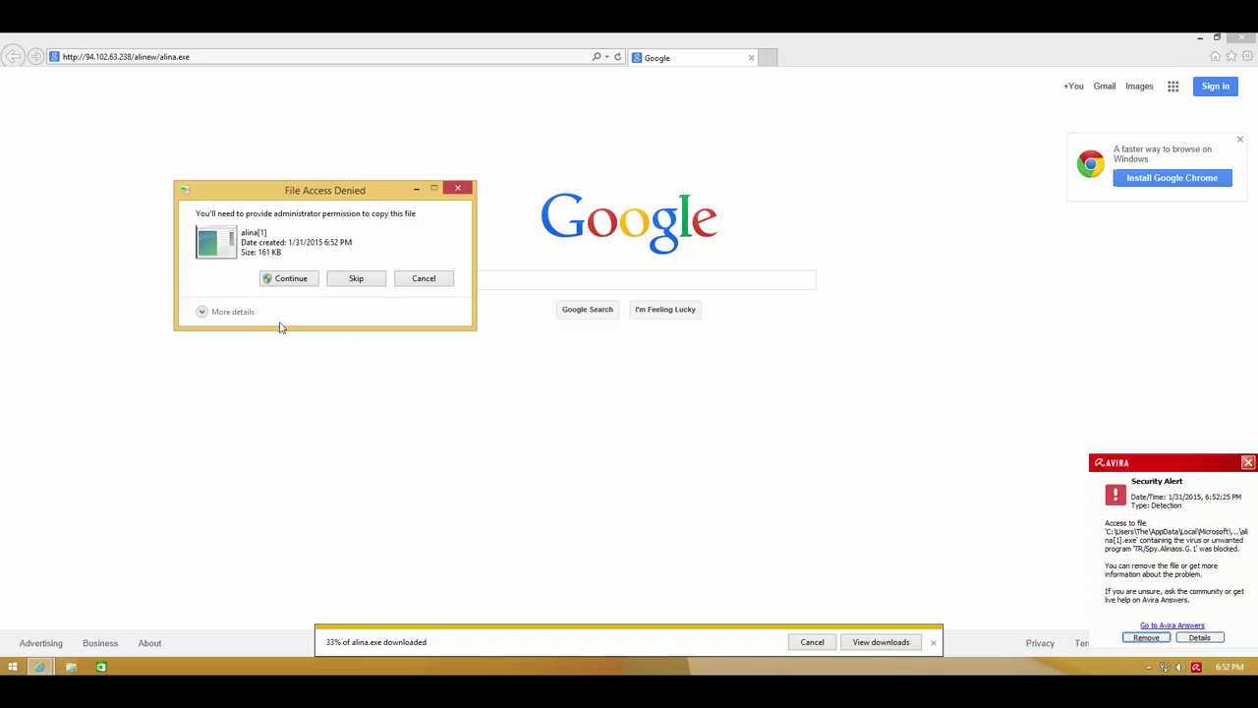
{"action": "left_click", "coordinate": [283, 279]}
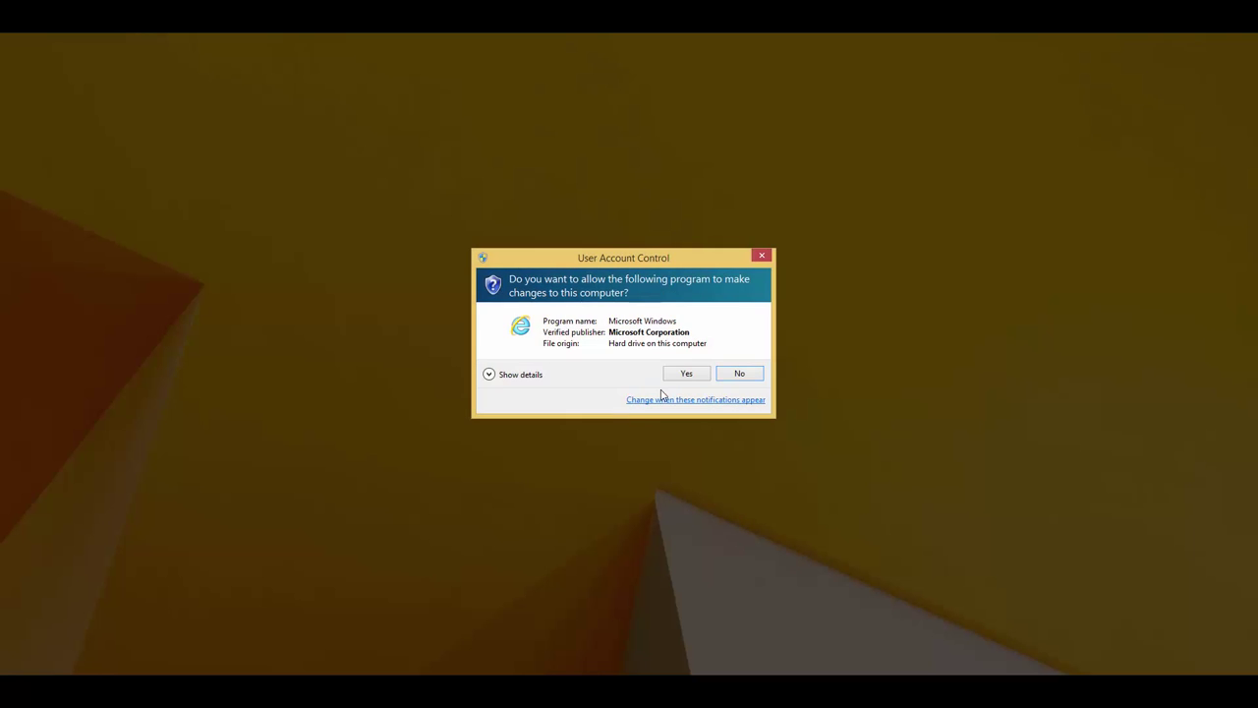
{"action": "left_click", "coordinate": [675, 372]}
{"action": "left_click", "coordinate": [424, 310]}
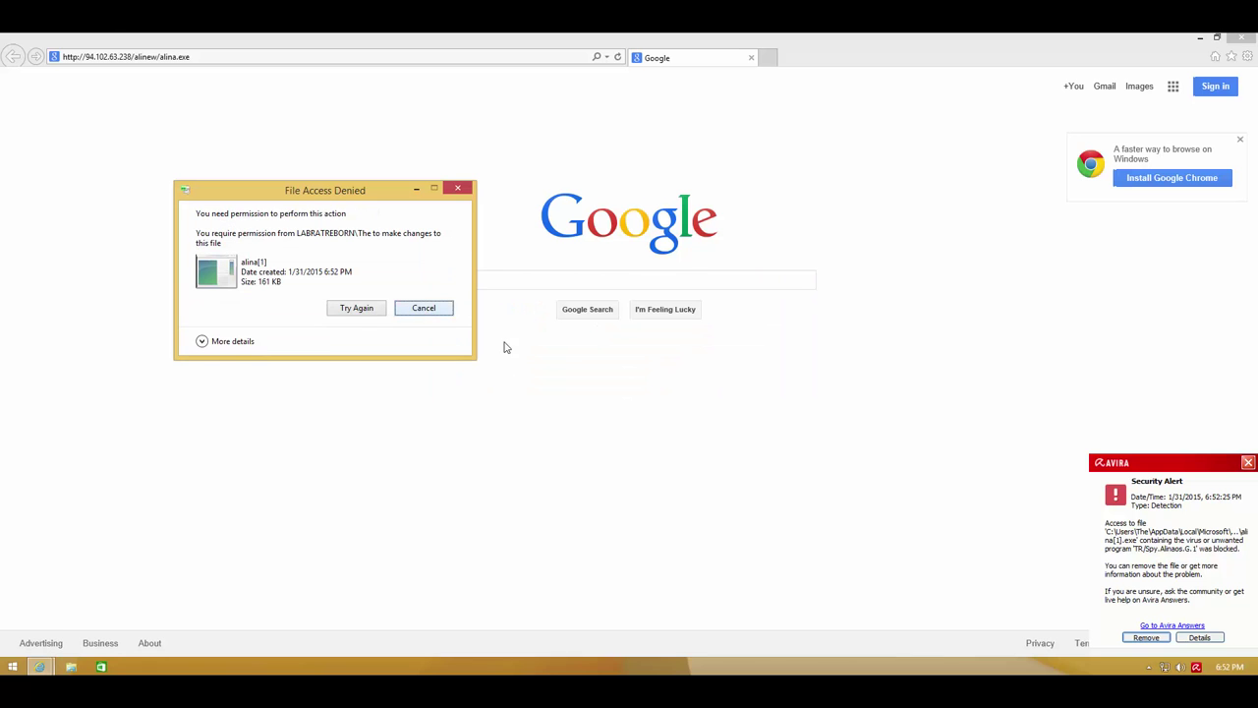
{"action": "left_click", "coordinate": [1155, 637]}
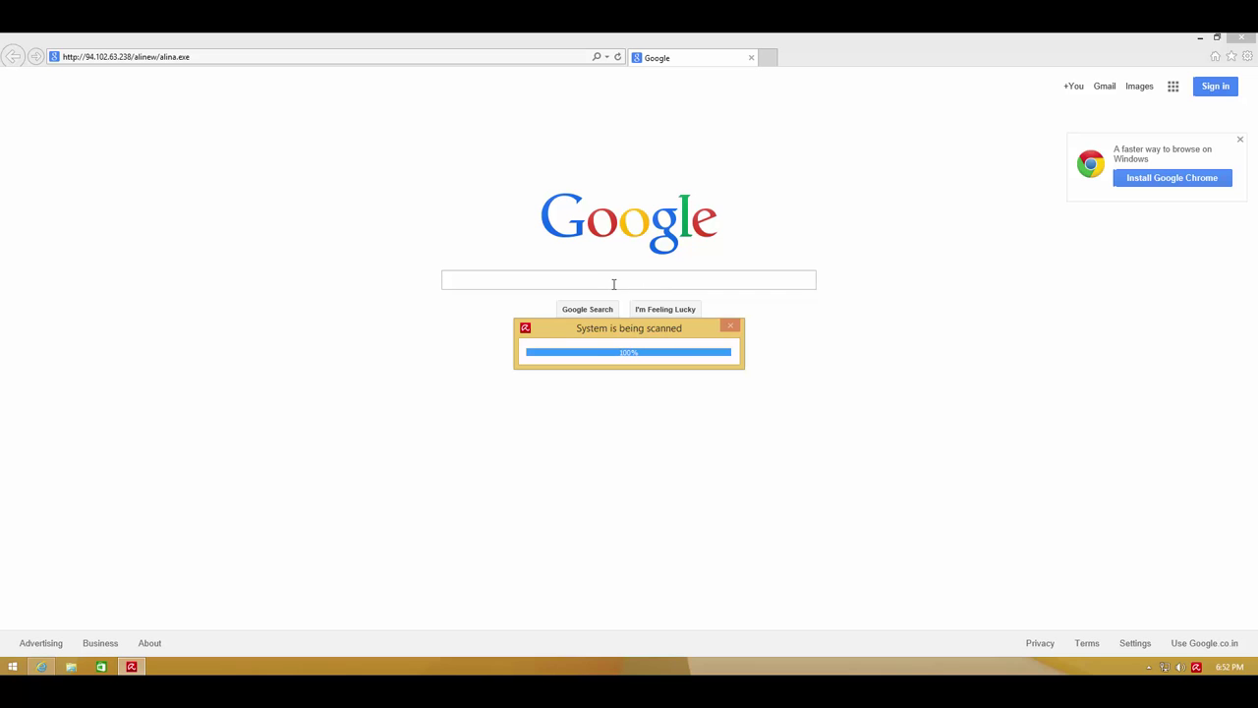
Close Internet Explorer and open Avira to view its System Scanner page, returning to the Status page
{"action": "left_click", "coordinate": [1243, 40]}
{"action": "double_click", "coordinate": [1196, 669]}
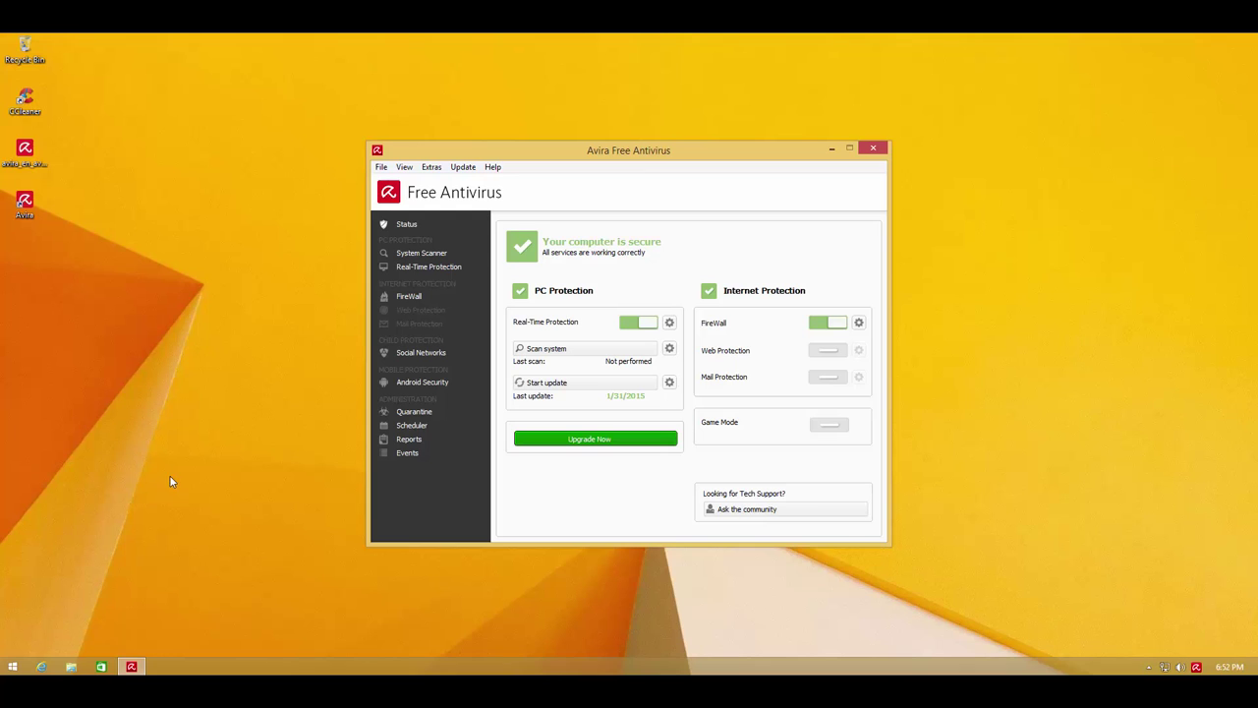
{"action": "left_click", "coordinate": [431, 253]}
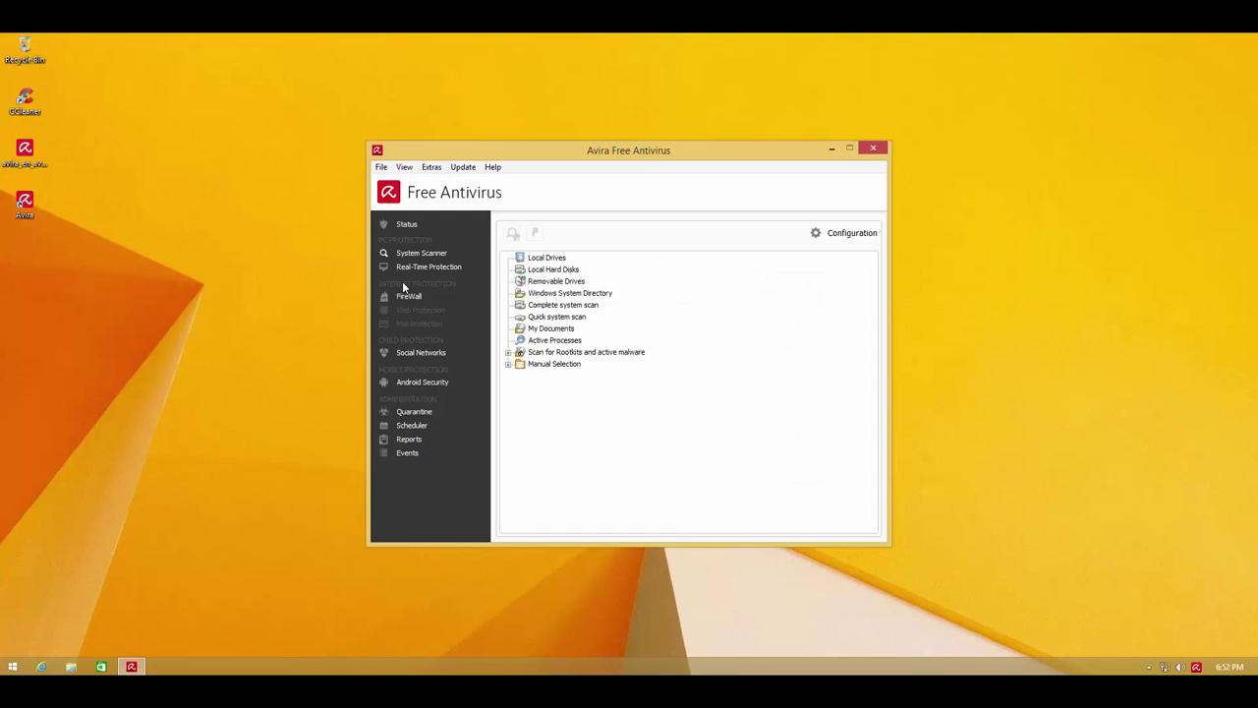
{"action": "left_click", "coordinate": [408, 226]}
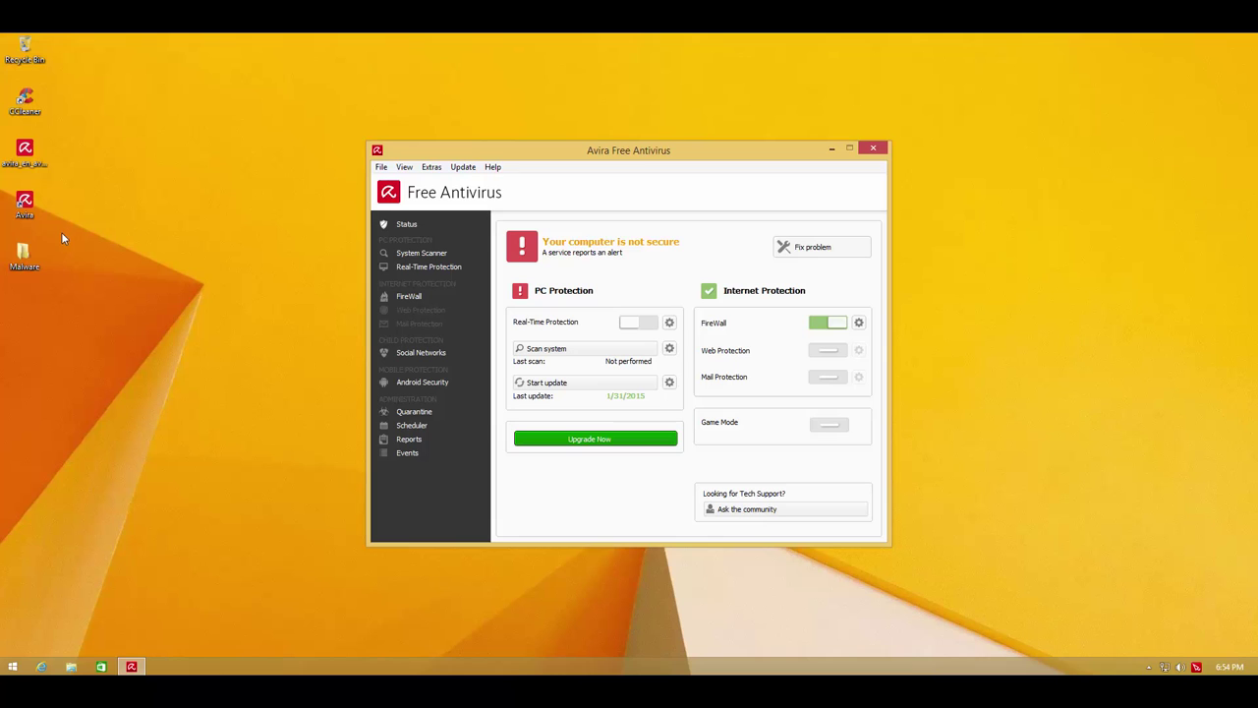
Examine the properties and contents of the Malware folder on the desktop, closing both windows when finished
{"action": "left_click", "coordinate": [26, 257]}
{"action": "right_click", "coordinate": [28, 258]}
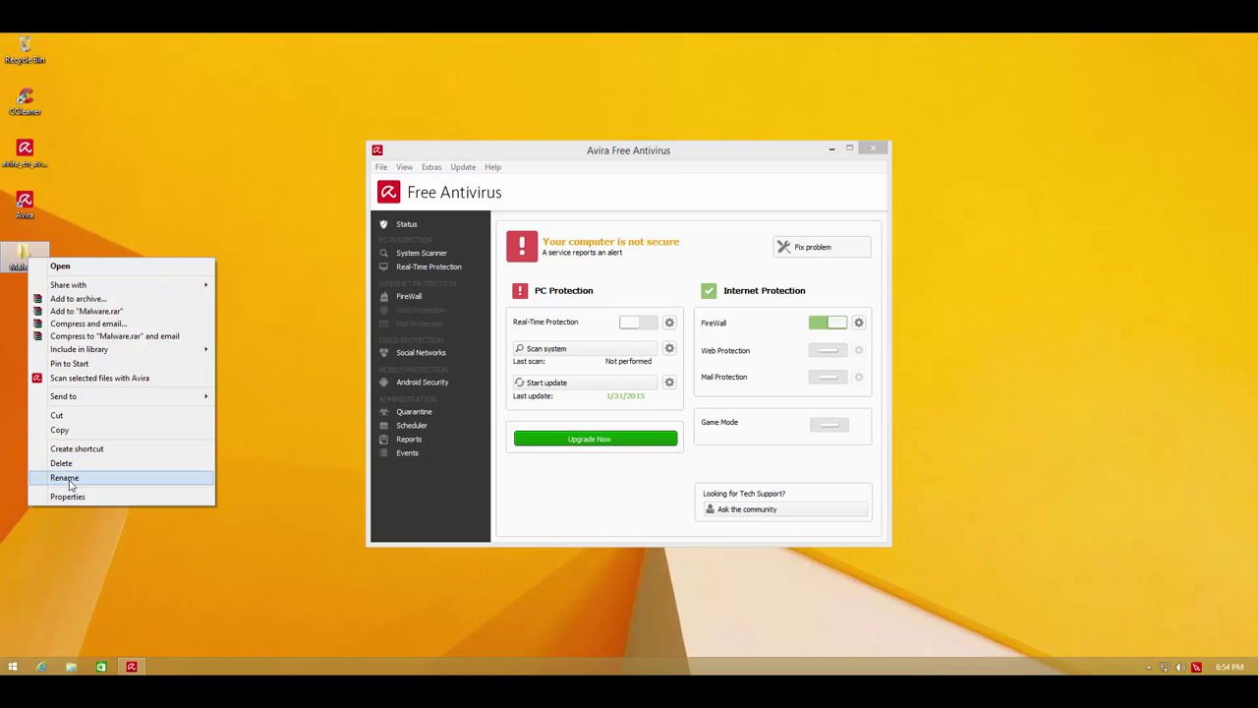
{"action": "left_click", "coordinate": [114, 531]}
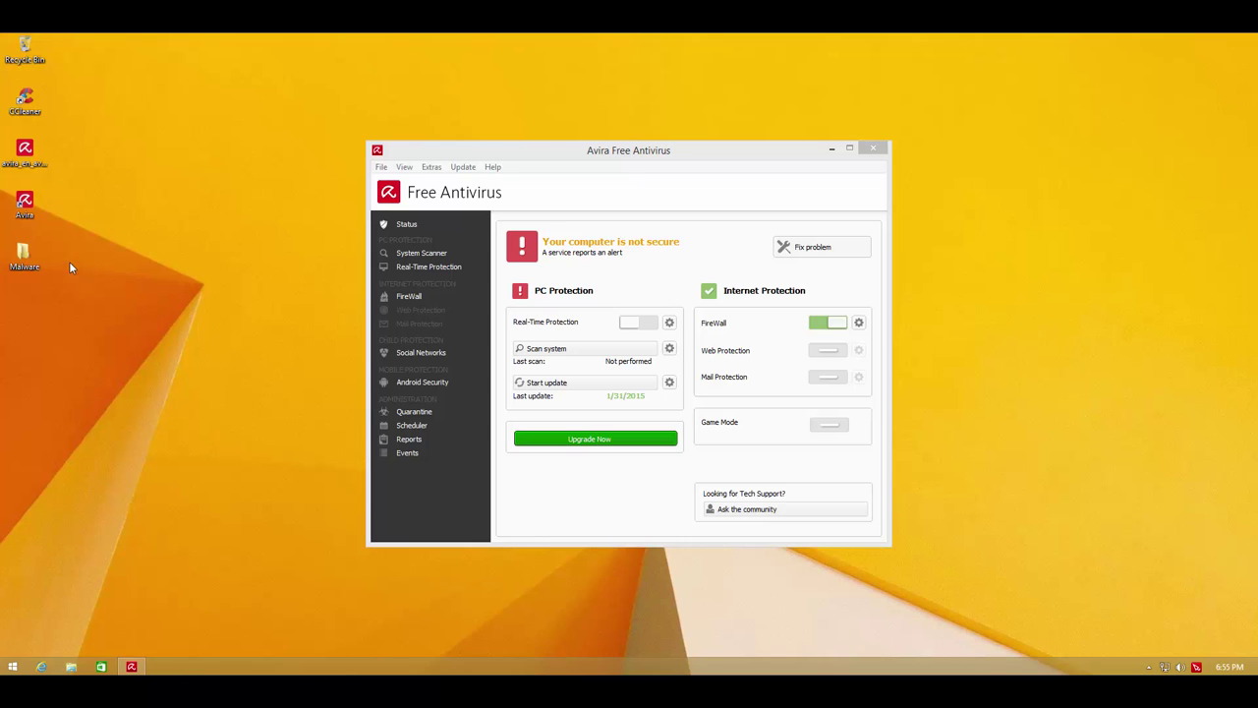
{"action": "right_click", "coordinate": [34, 266]}
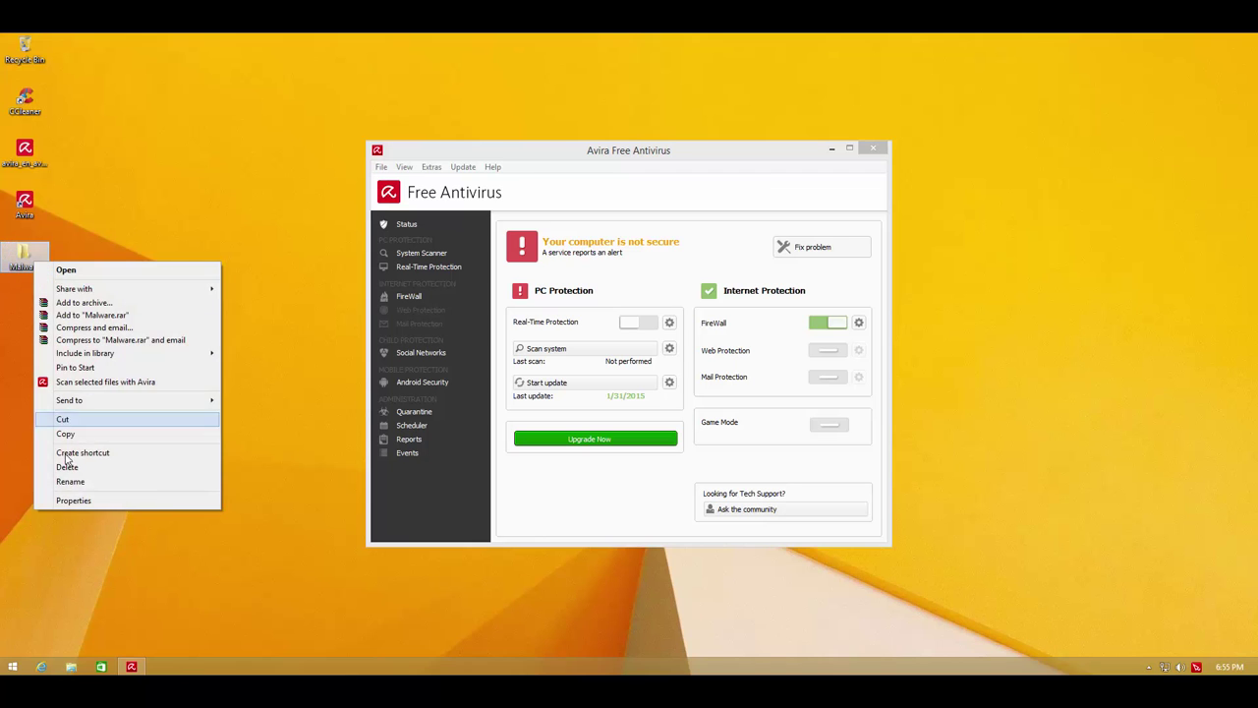
{"action": "left_click", "coordinate": [71, 502]}
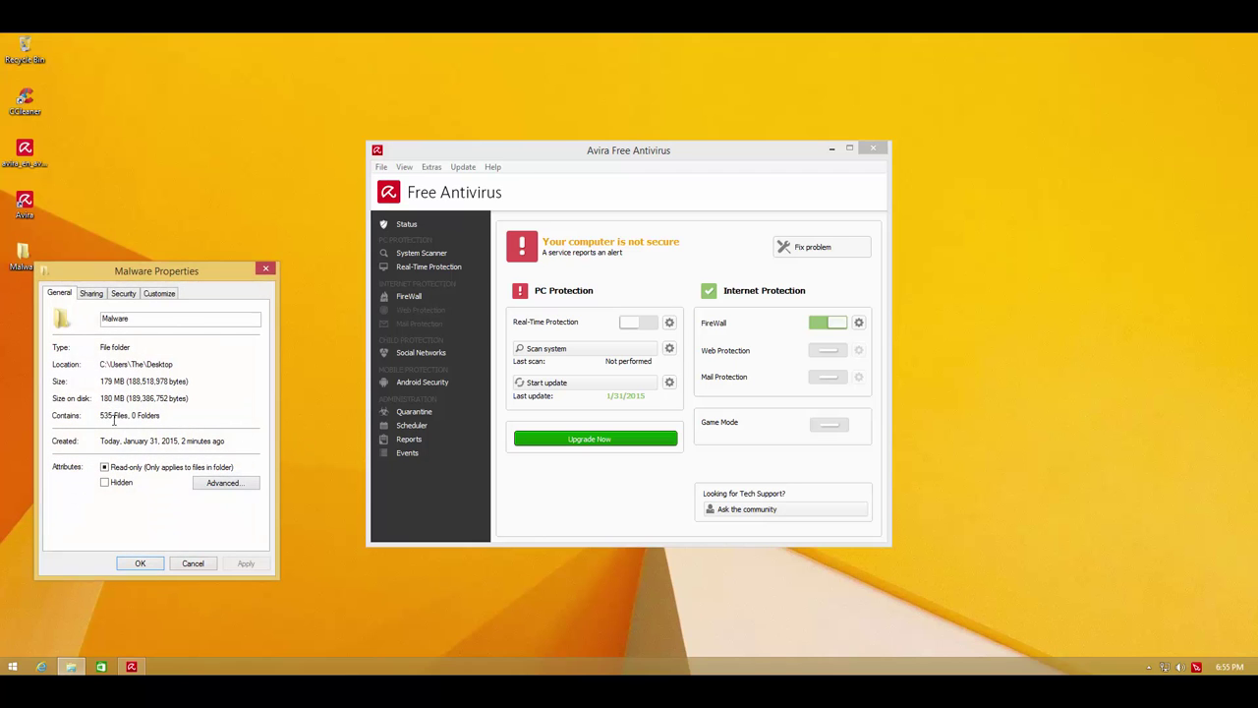
{"action": "left_click", "coordinate": [265, 269]}
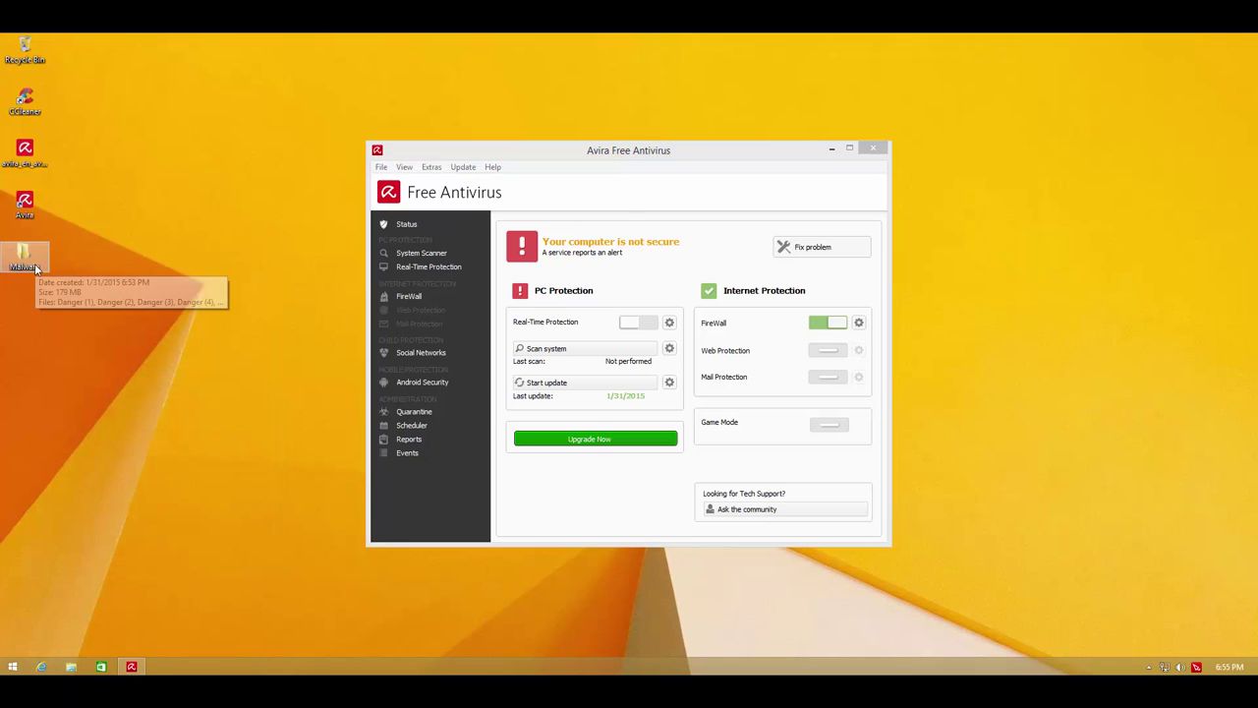
{"action": "double_click", "coordinate": [45, 264]}
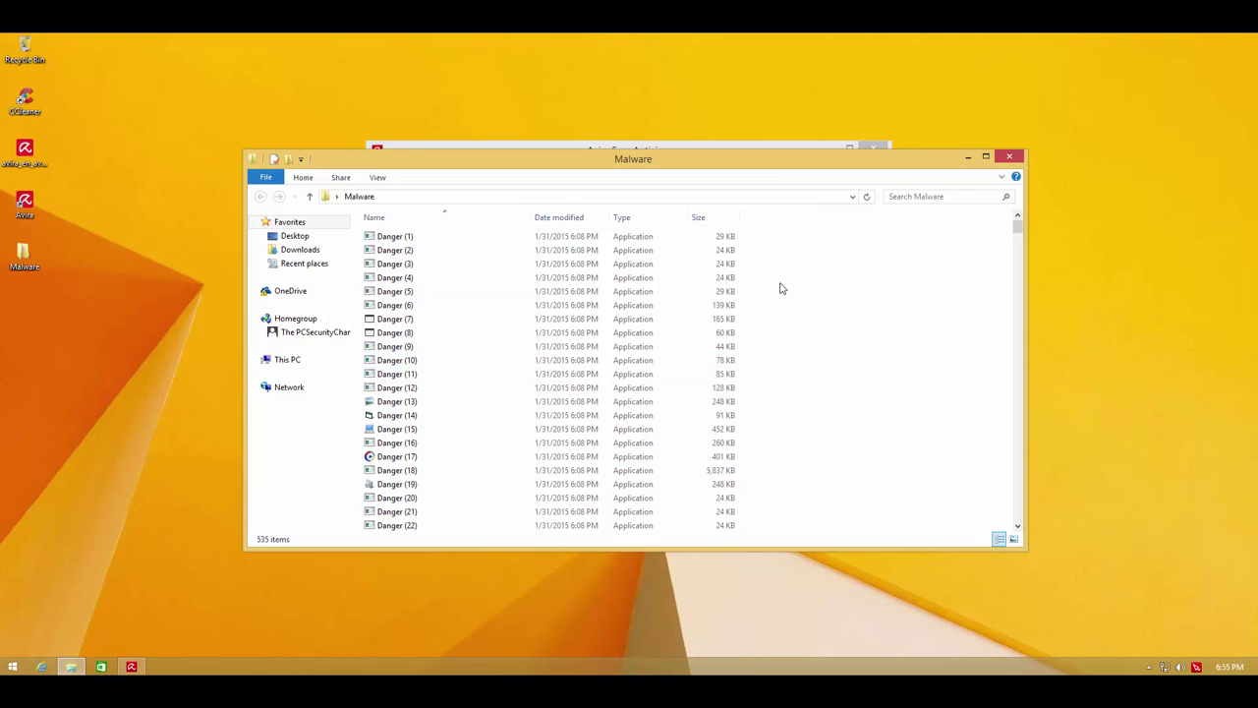
{"action": "left_click", "coordinate": [1010, 159]}
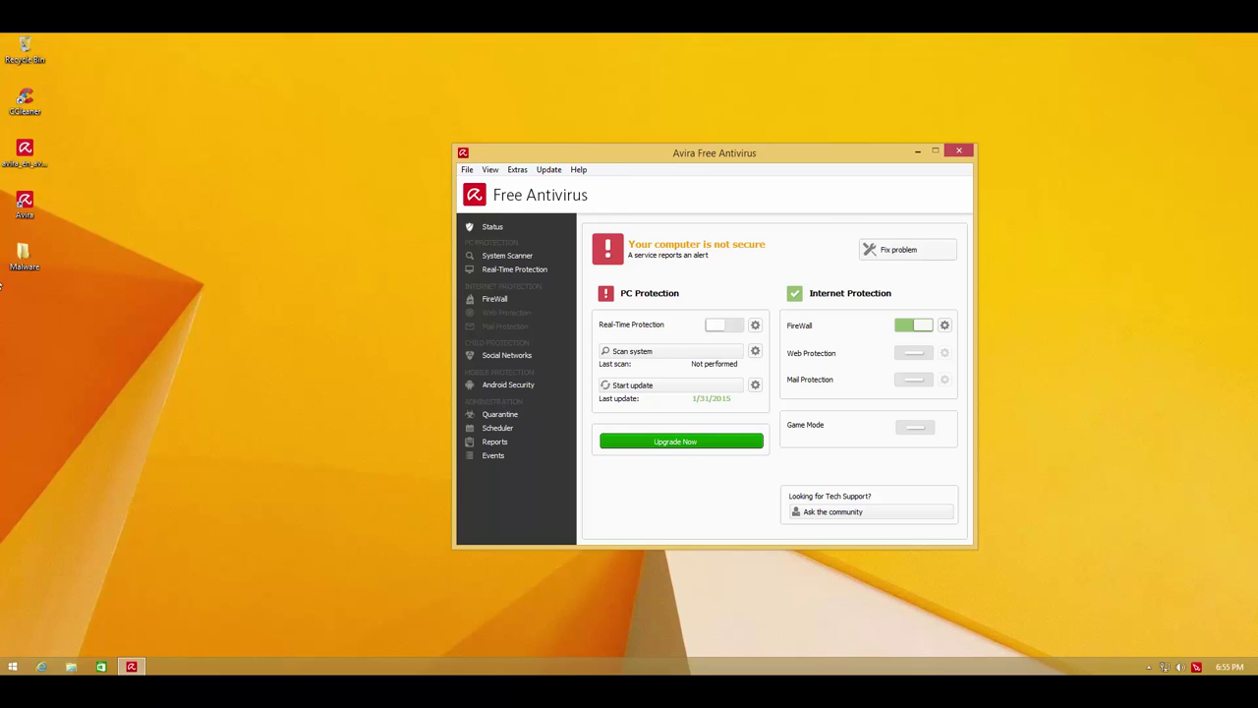
Scan the Malware folder on the desktop with Avira, allowing the User Account Control request and bringing the scan window into view
{"action": "left_click", "coordinate": [35, 265]}
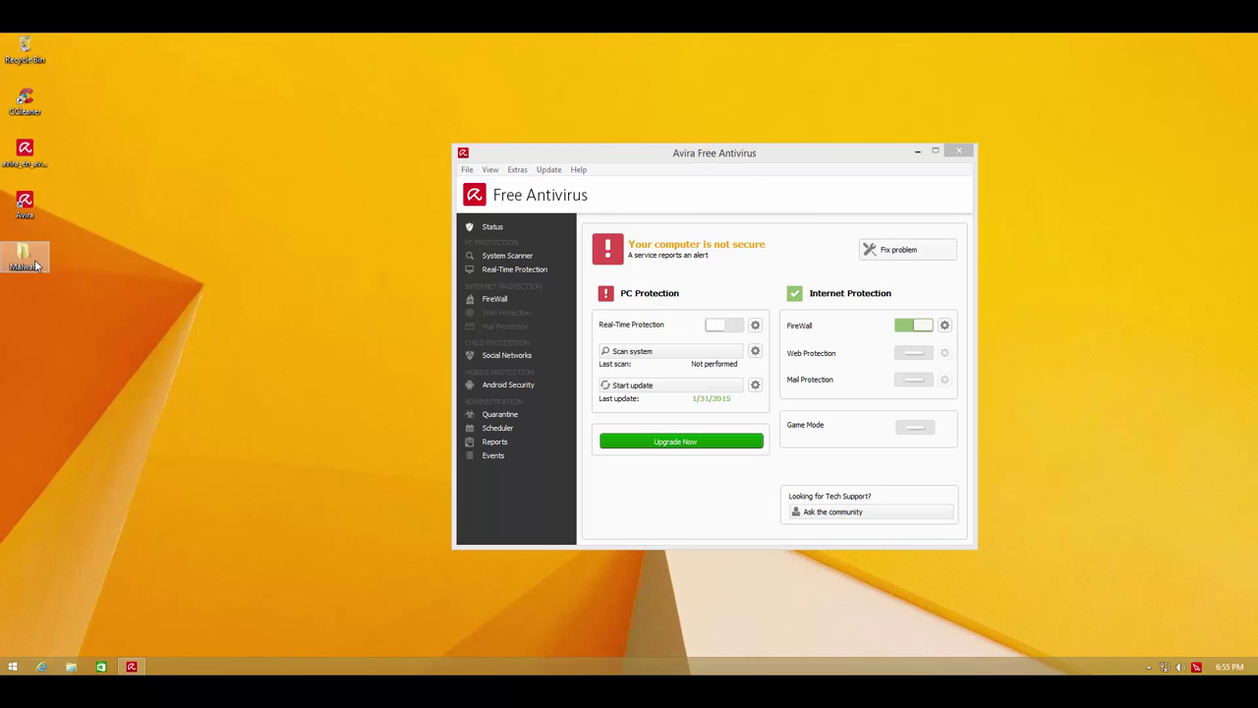
{"action": "double_click", "coordinate": [36, 265]}
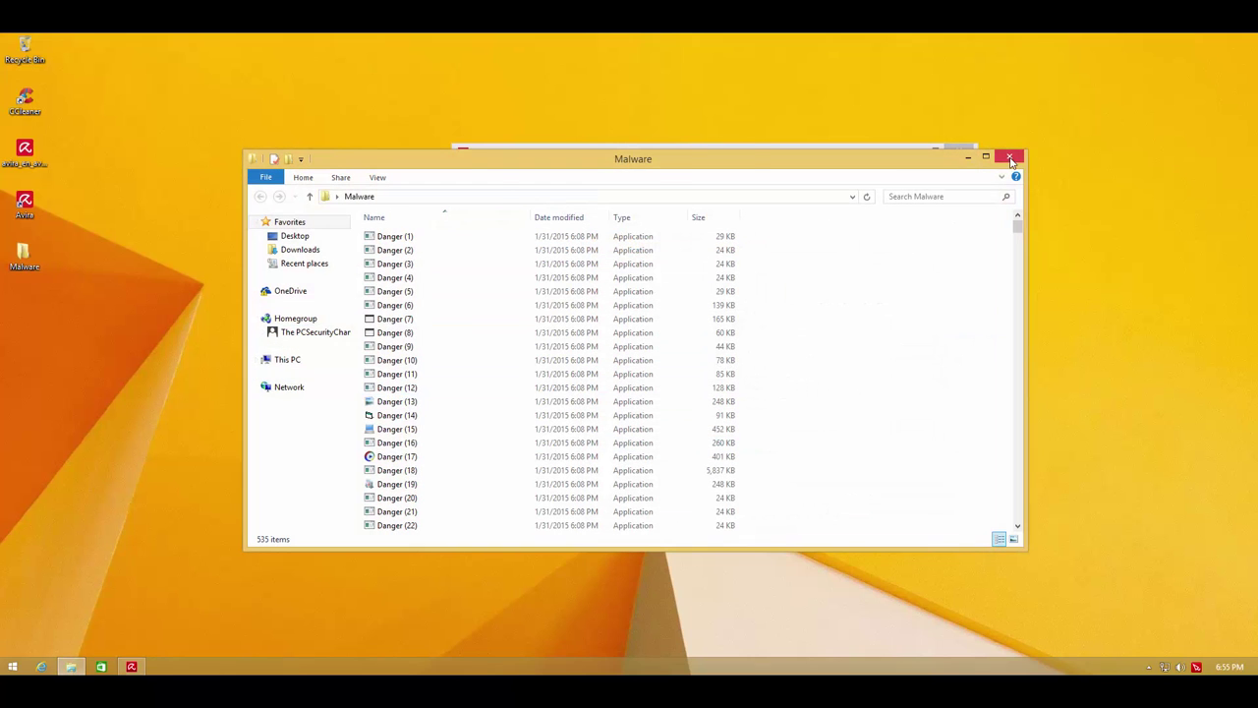
{"action": "left_click", "coordinate": [1010, 158]}
{"action": "right_click", "coordinate": [22, 257]}
{"action": "key", "text": "Escape"}
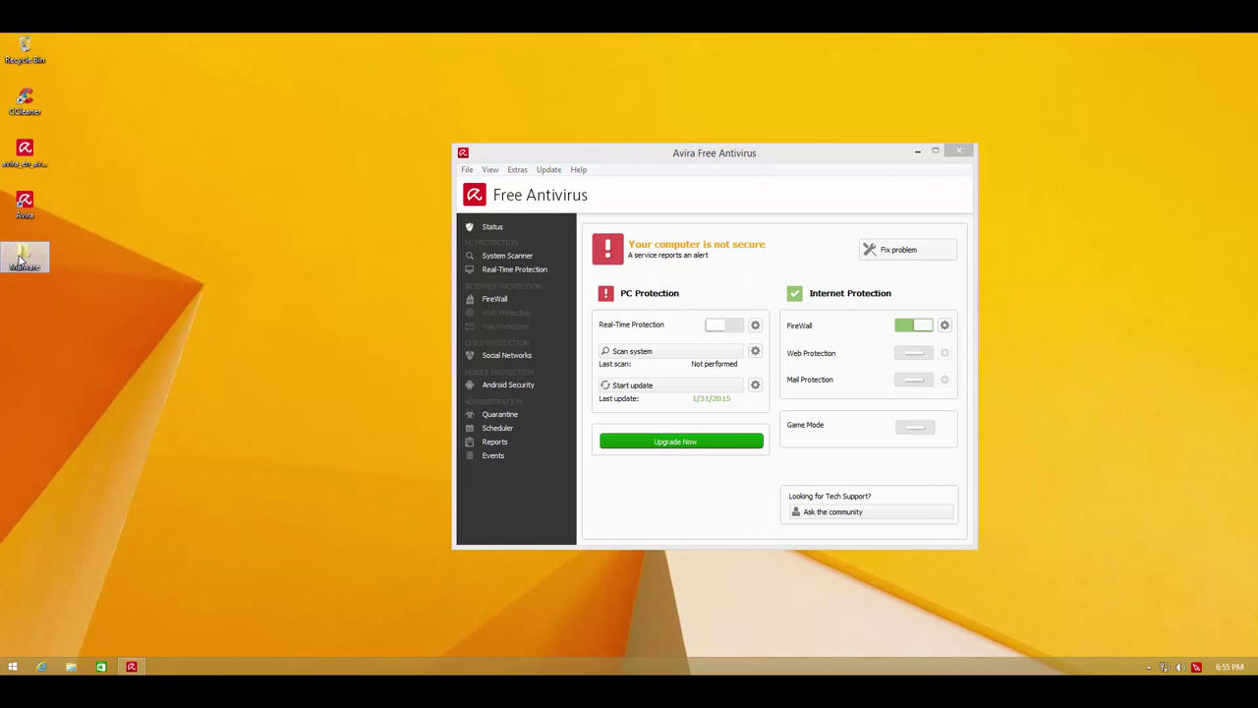
{"action": "left_click", "coordinate": [30, 376]}
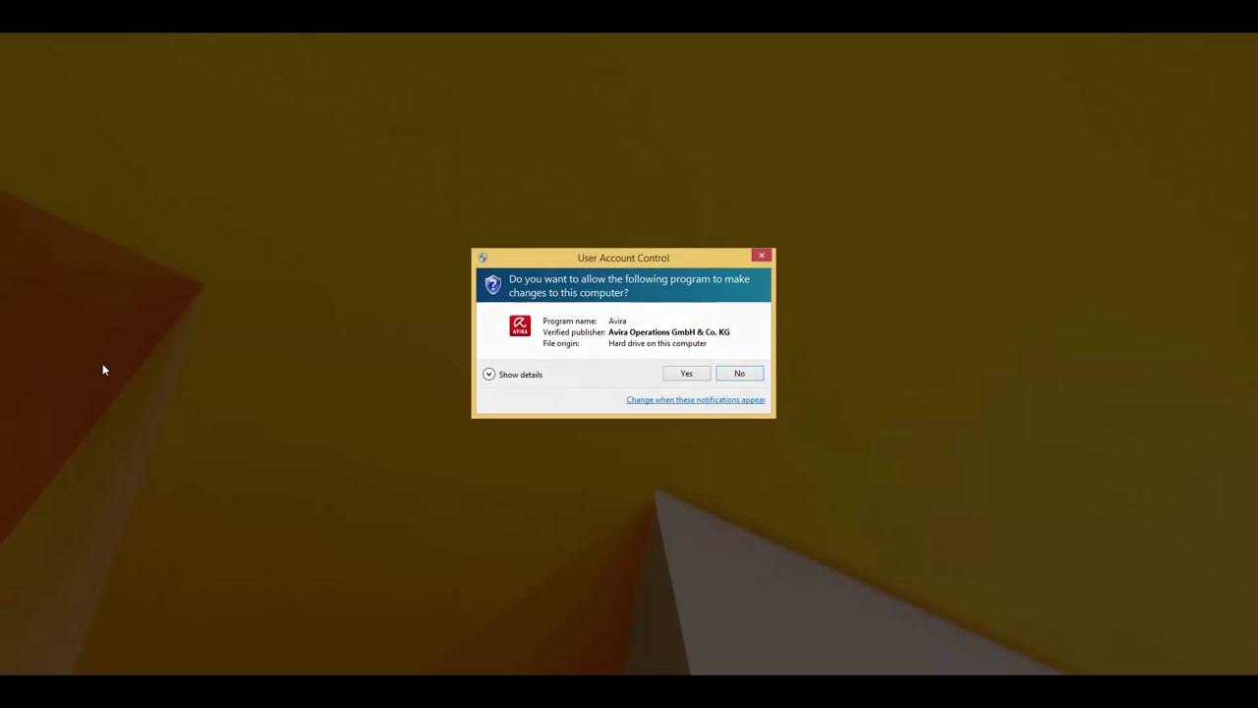
{"action": "left_click", "coordinate": [680, 369]}
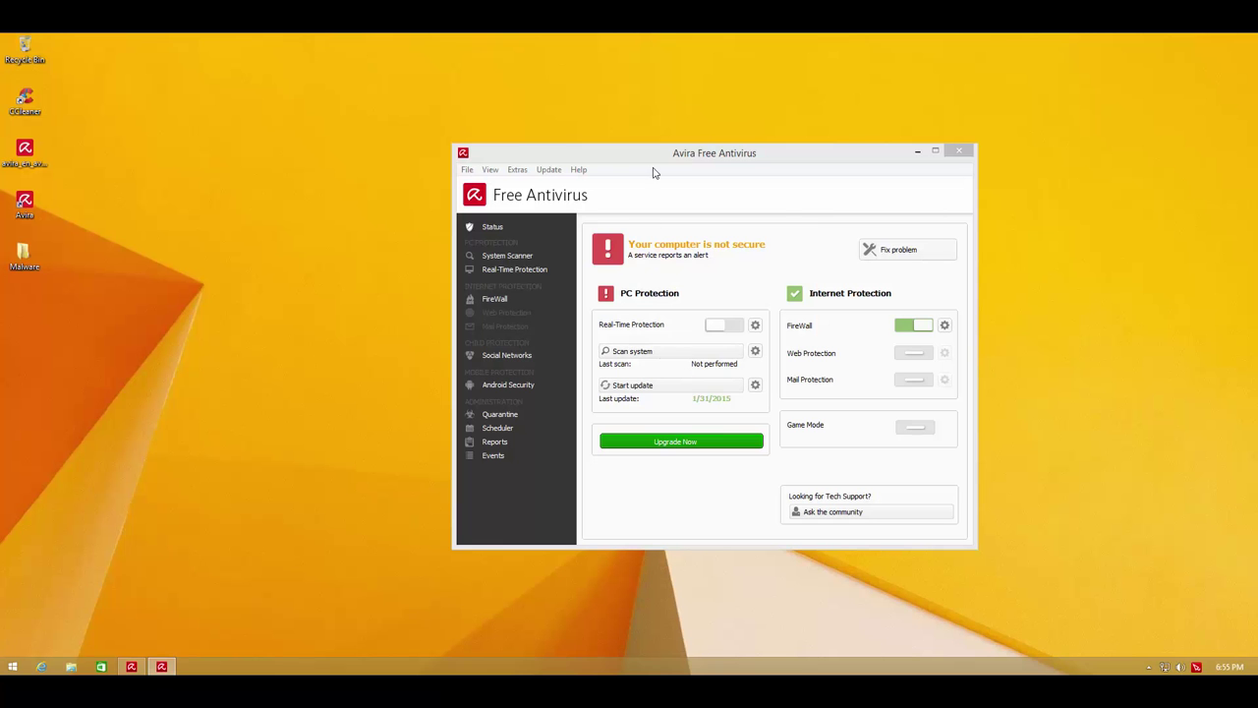
{"action": "left_click_drag", "start_coordinate": [646, 150], "coordinate": [791, 149]}
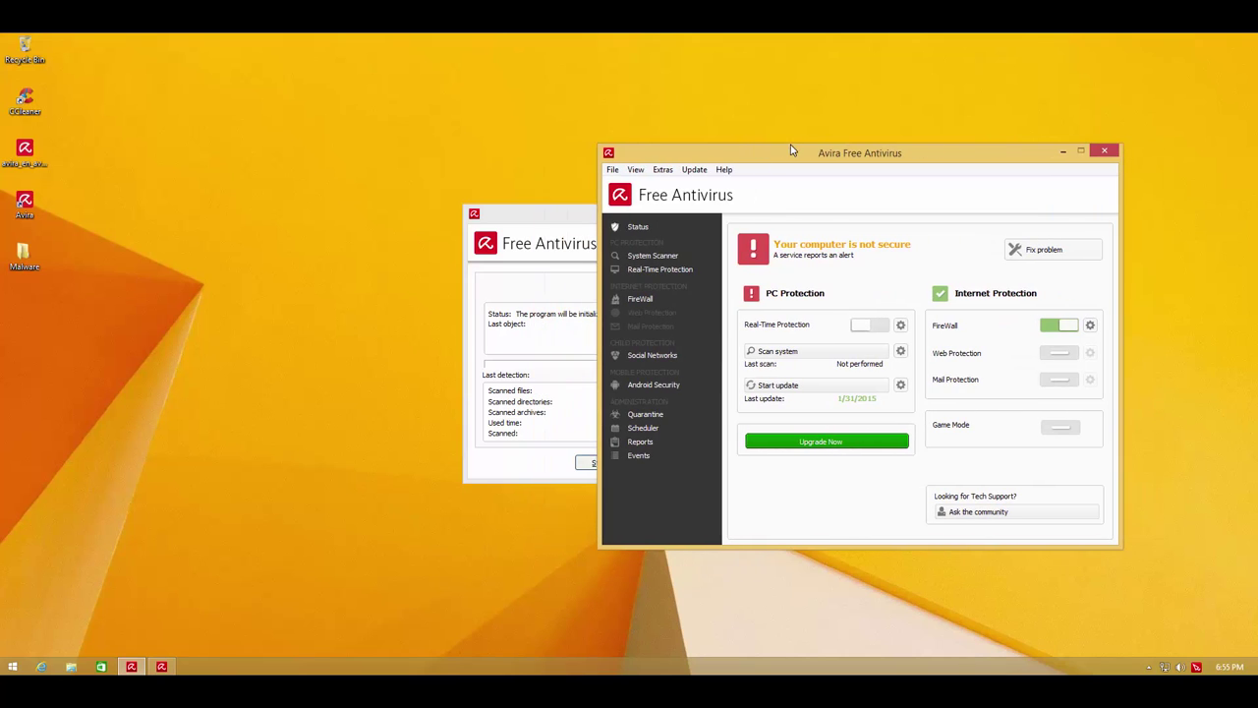
{"action": "left_click", "coordinate": [552, 218]}
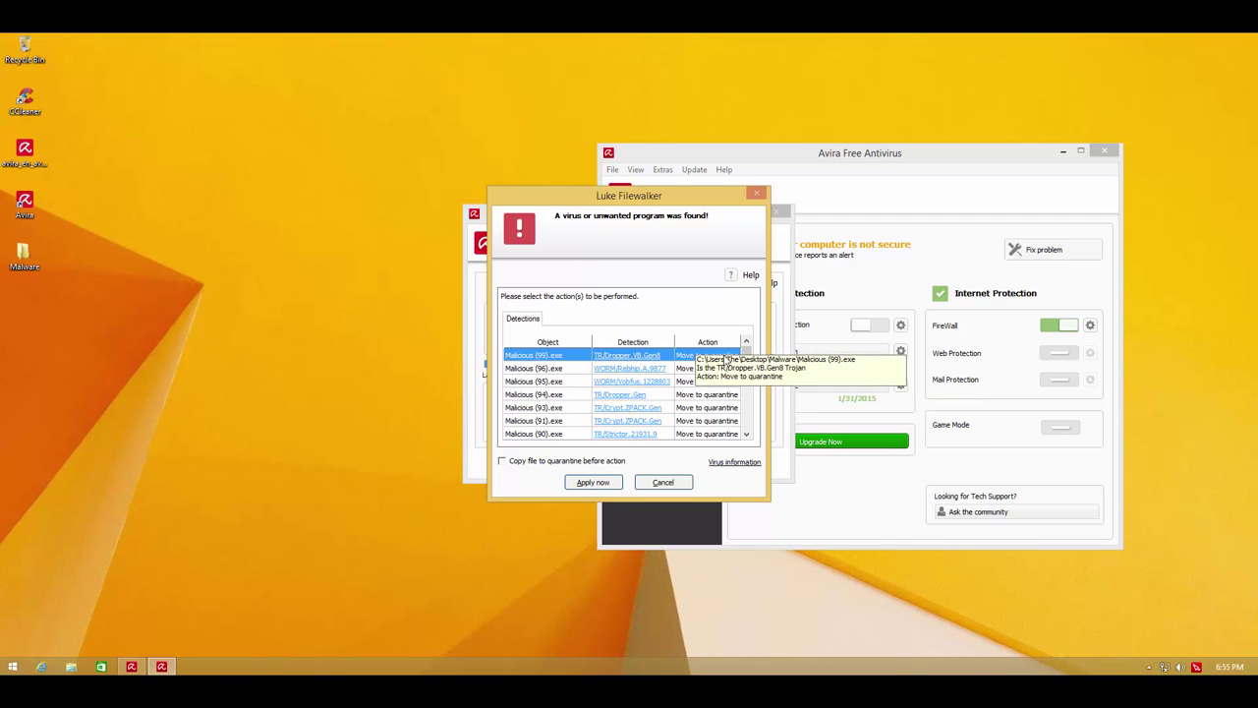
Move all detected files to quarantine, apply the action, and close the scan summary and the finished scan window
{"action": "left_click_drag", "start_coordinate": [746, 352], "coordinate": [752, 452]}
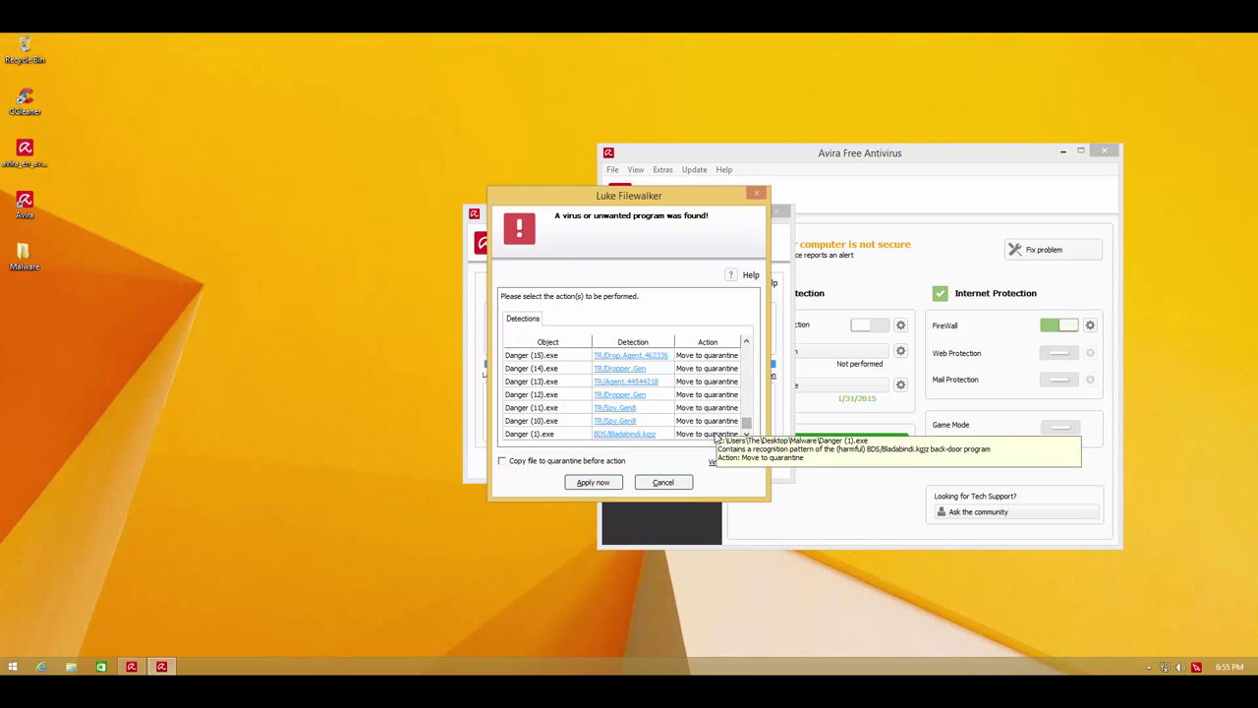
{"action": "key", "text": "ctrl+a"}
{"action": "right_click", "coordinate": [674, 395]}
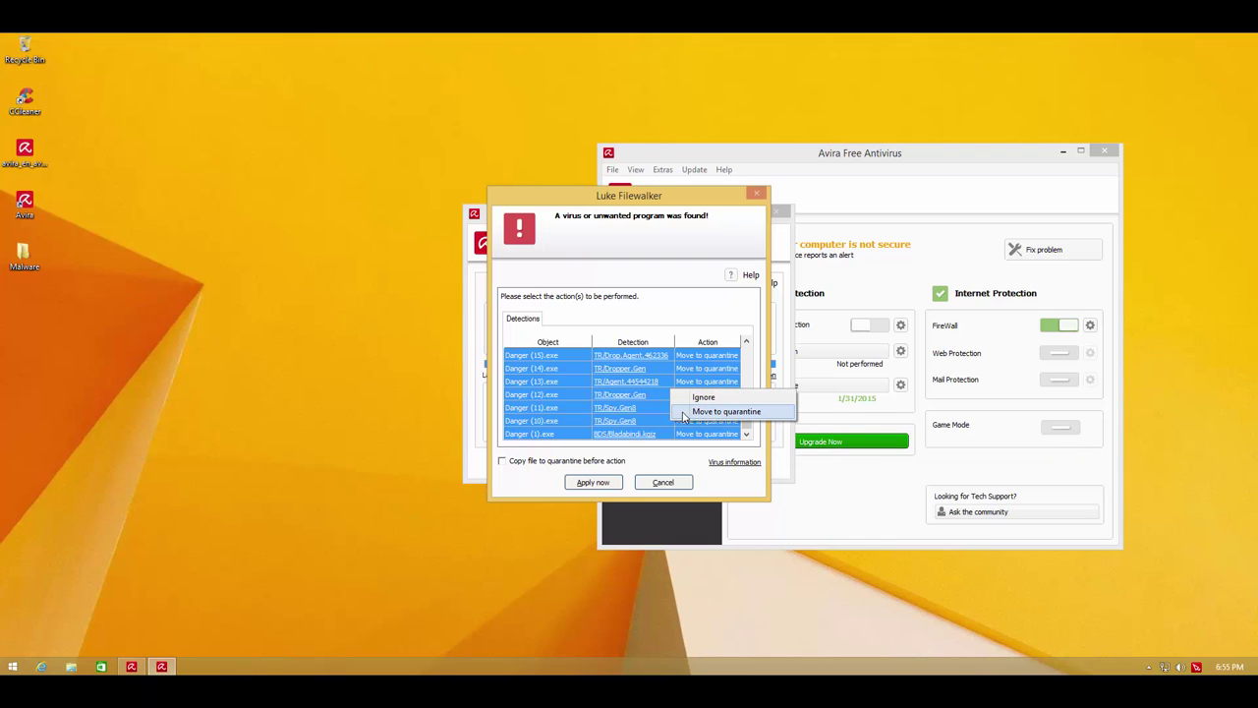
{"action": "left_click", "coordinate": [712, 411]}
{"action": "mouse_move", "coordinate": [744, 421]}
{"action": "left_mouse_down"}
{"action": "mouse_move", "coordinate": [741, 343]}
{"action": "mouse_move", "coordinate": [750, 439]}
{"action": "left_mouse_up"}
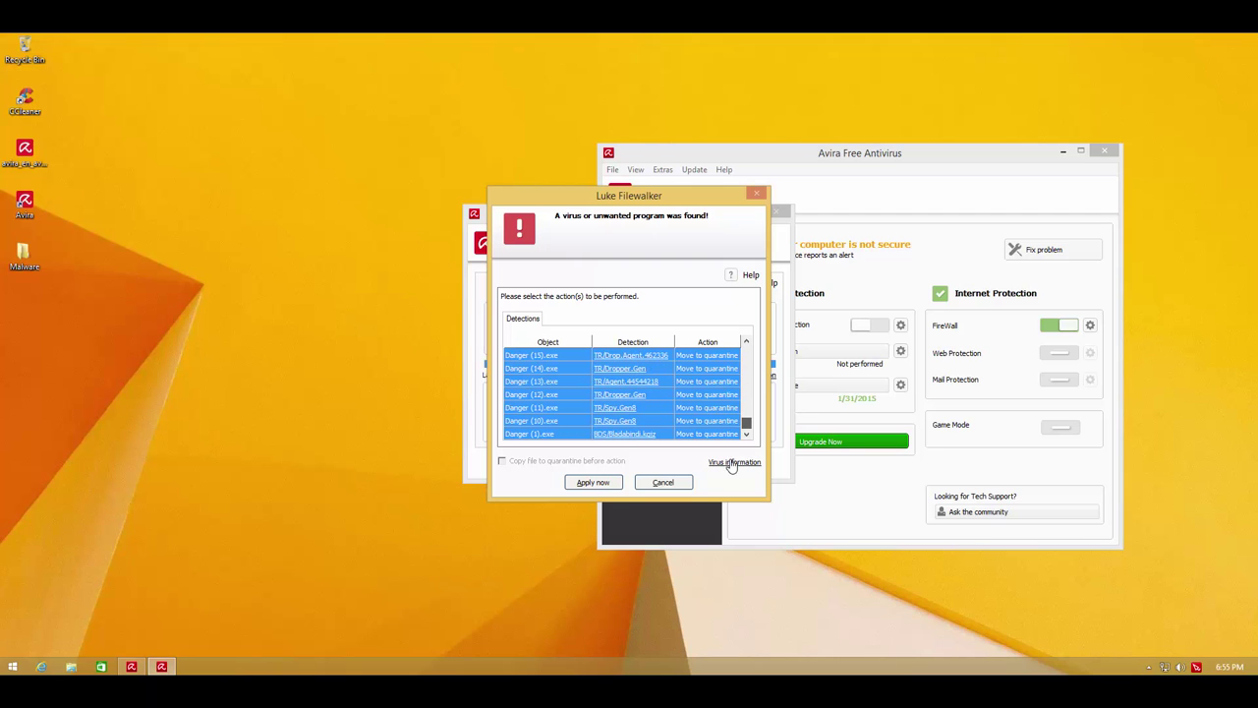
{"action": "left_click", "coordinate": [596, 482]}
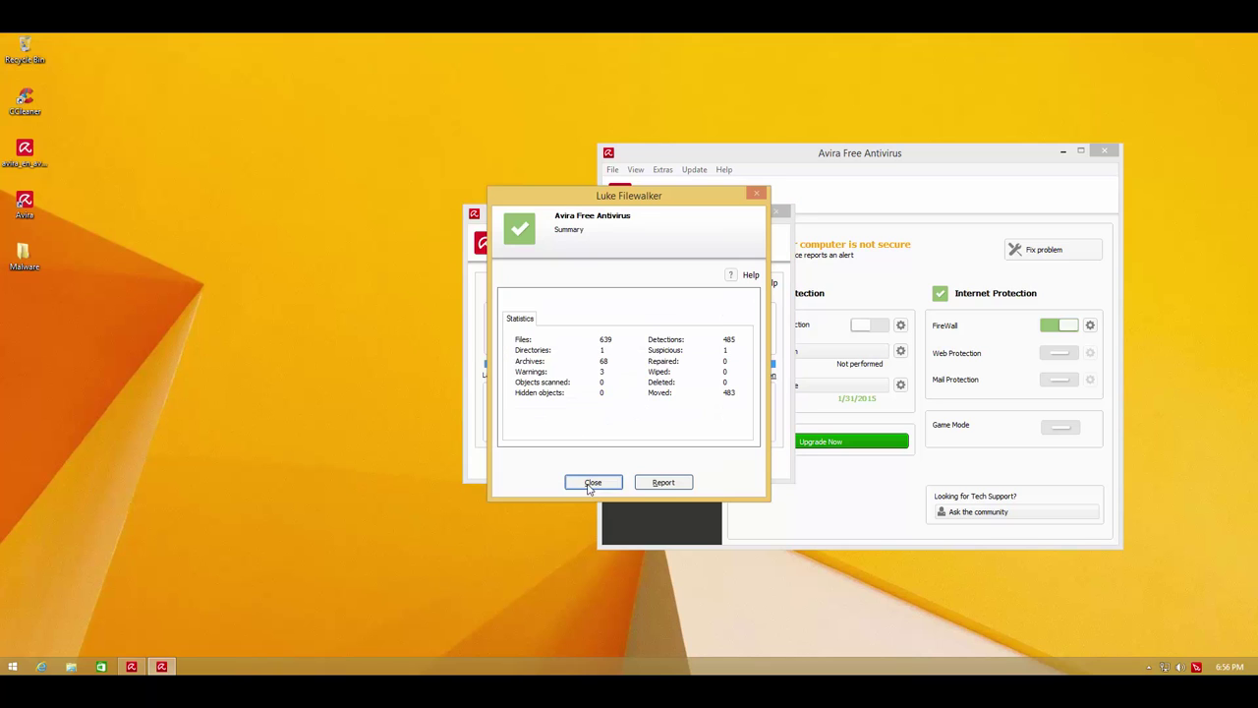
{"action": "left_click", "coordinate": [592, 484]}
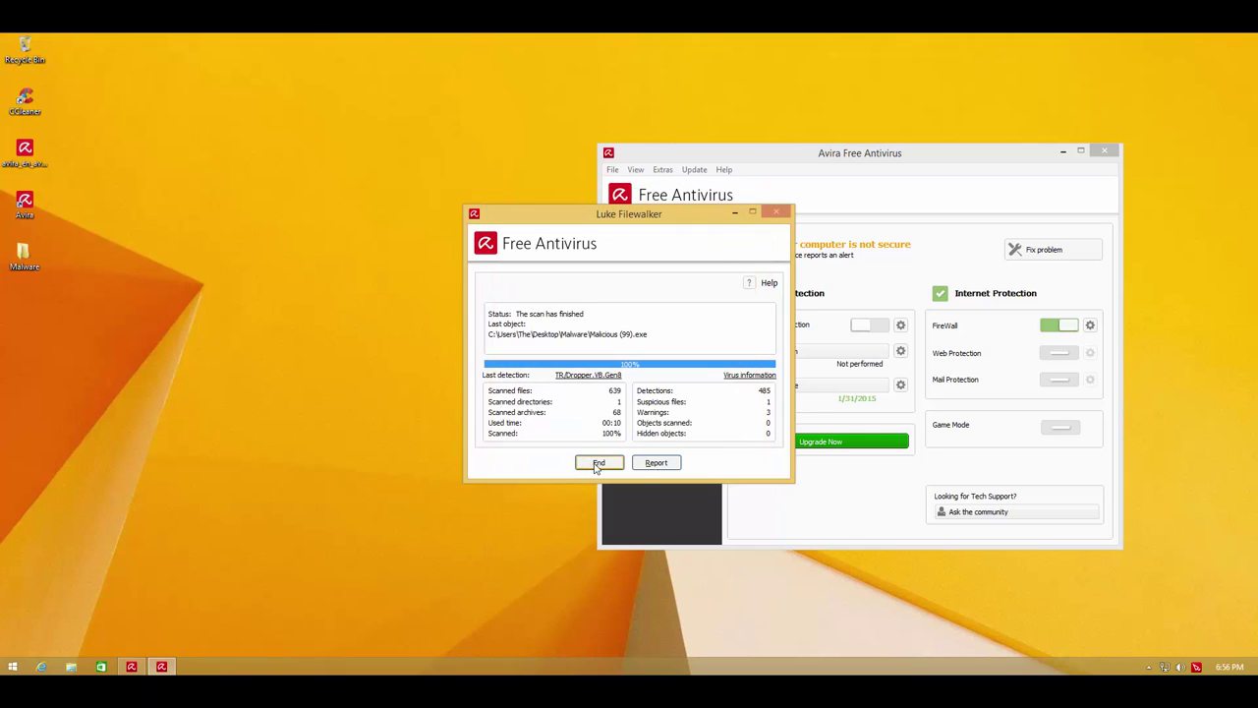
{"action": "left_click", "coordinate": [596, 463]}
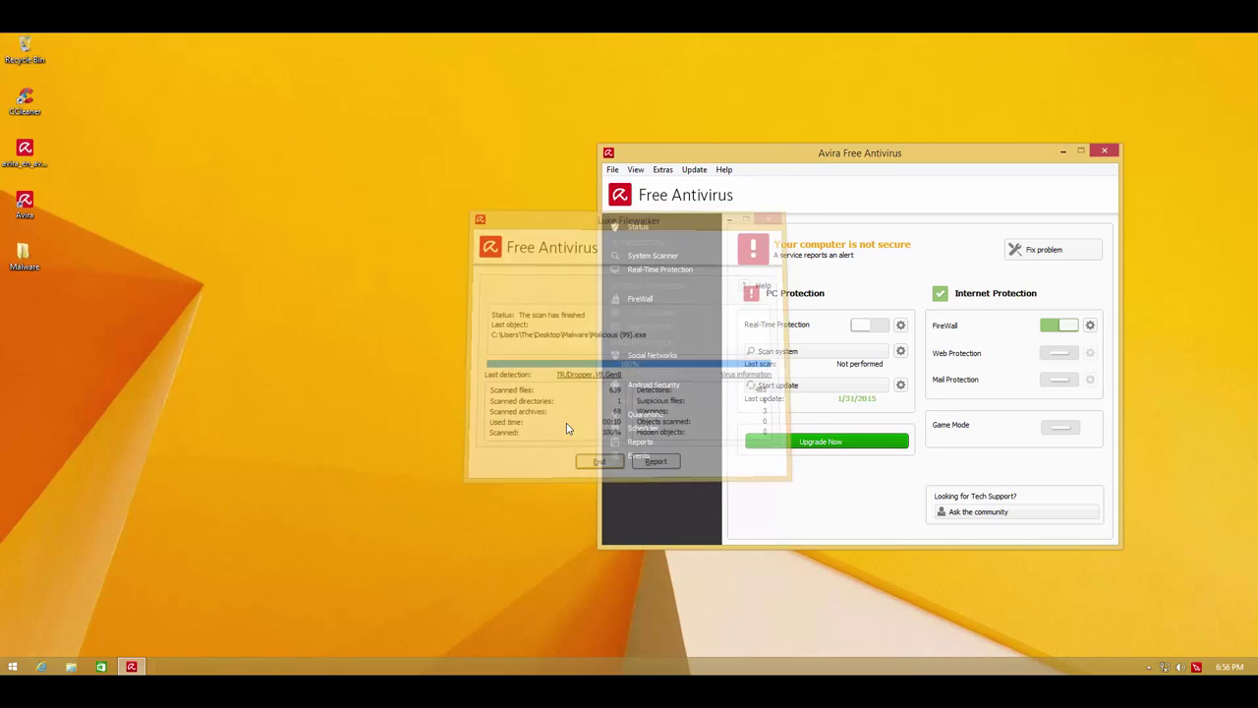
Check which files are left in the Malware folder on the desktop and close its window
{"action": "double_click", "coordinate": [32, 259]}
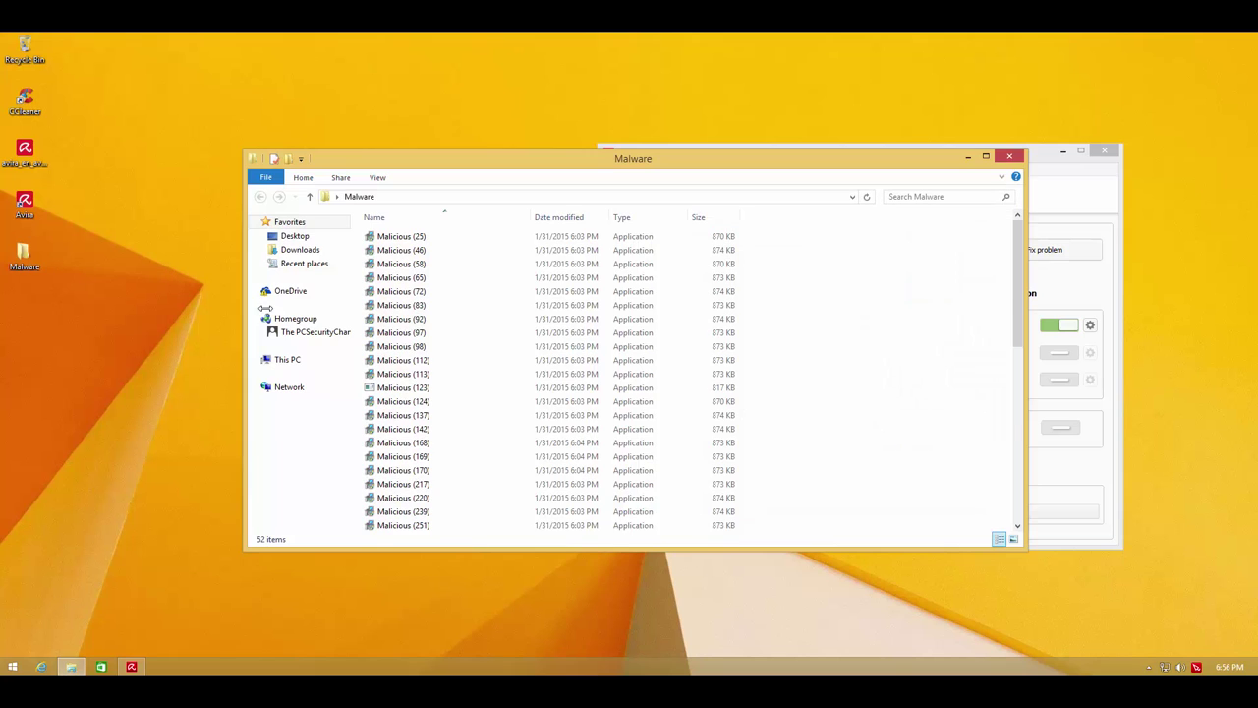
{"action": "scroll", "coordinate": [559, 413], "scroll_direction": "down", "scroll_amount": 5}
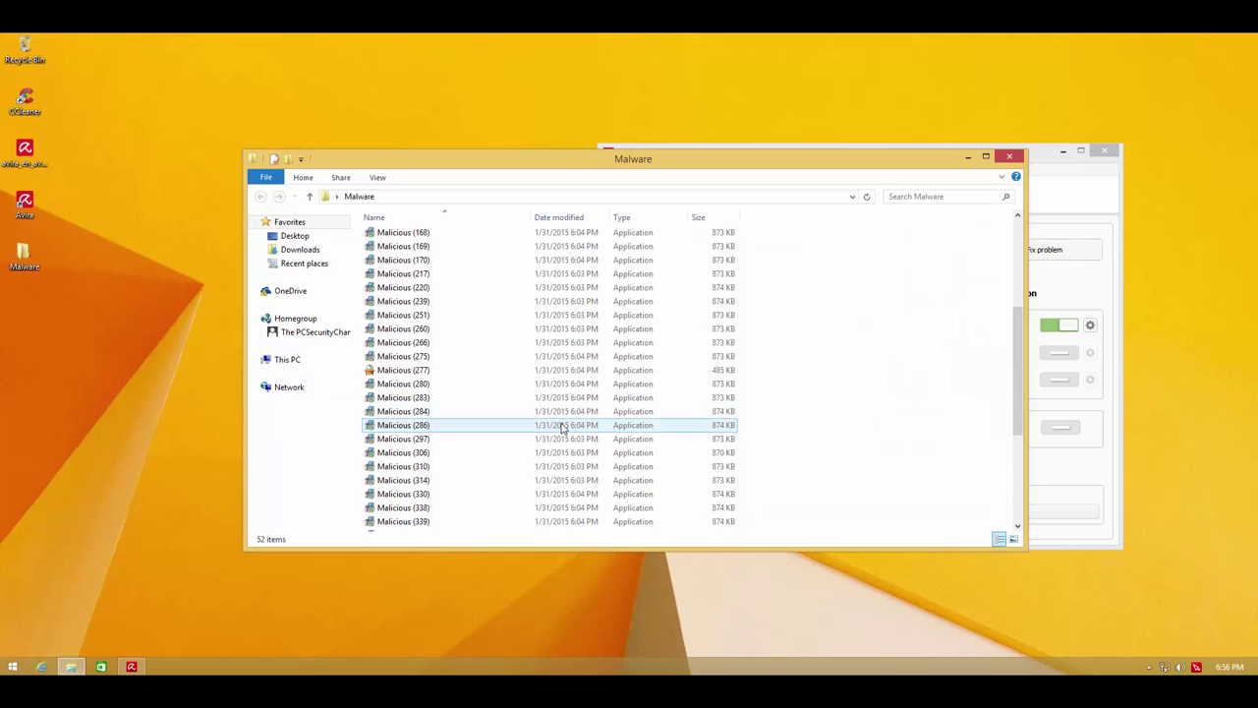
{"action": "scroll", "coordinate": [562, 430], "scroll_direction": "up", "scroll_amount": 5}
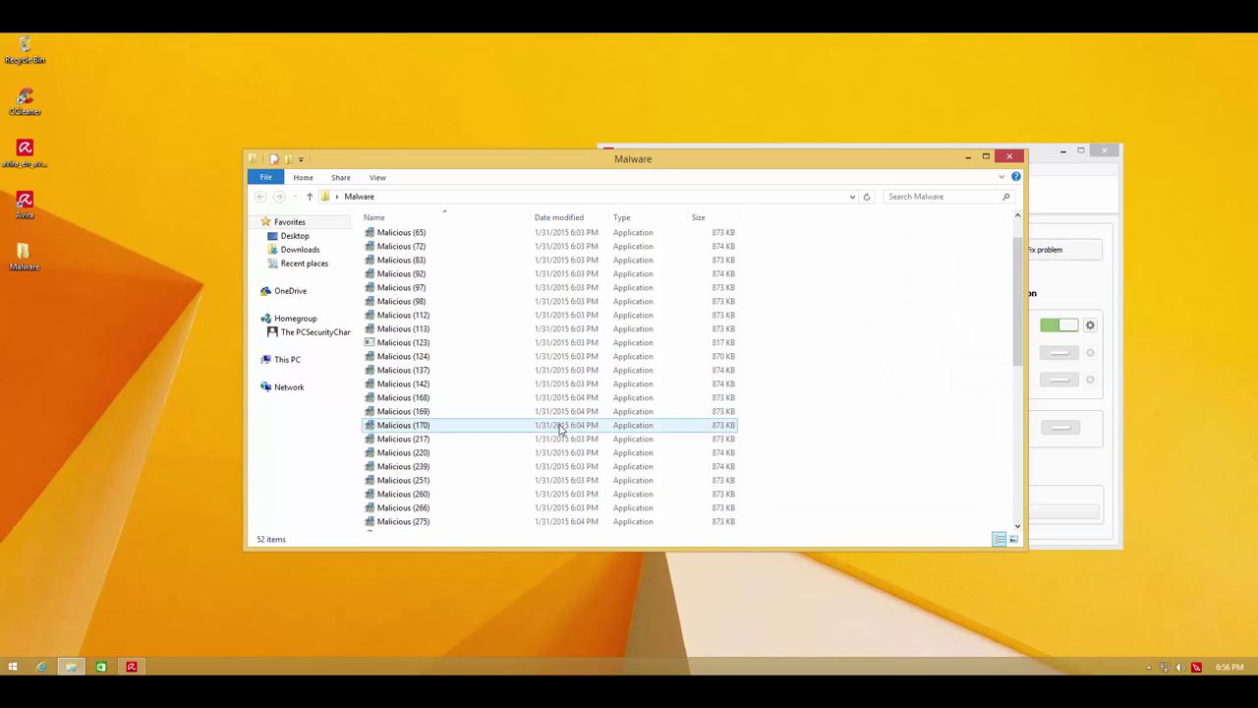
{"action": "left_click", "coordinate": [1010, 158]}
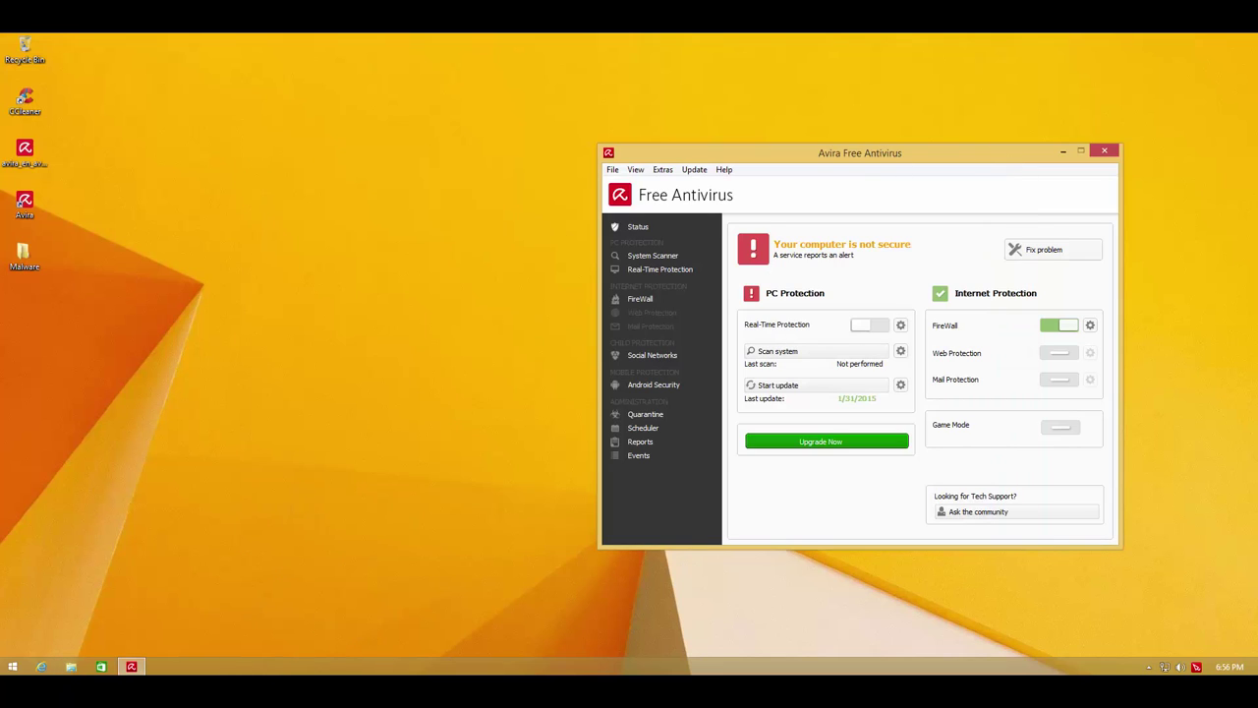
Use Calculator to work out the detection rate from 535 samples with 52 files left, closing it when finished
{"action": "left_click_drag", "start_coordinate": [1059, 228], "coordinate": [679, 224]}
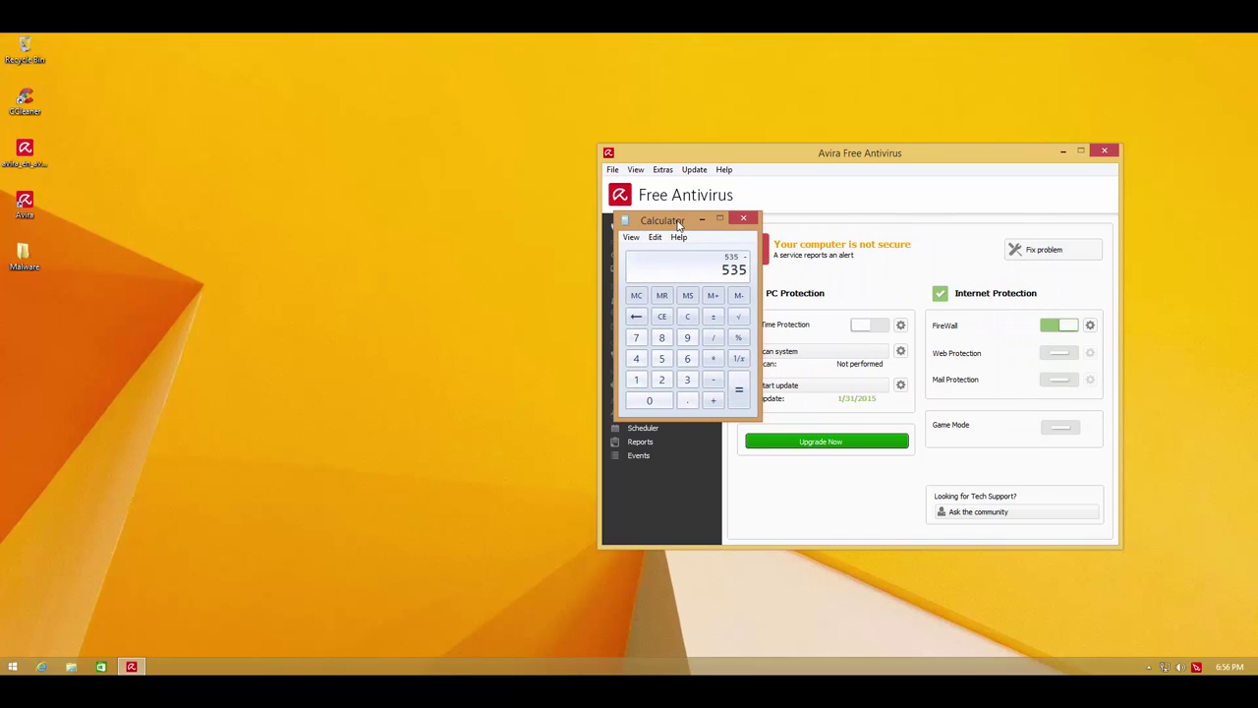
{"action": "key", "text": "2"}
{"action": "key", "text": "Return"}
{"action": "key", "text": "5"}
{"action": "type", "text": "35"}
{"action": "key", "text": "Return"}
{"action": "left_click", "coordinate": [742, 220]}
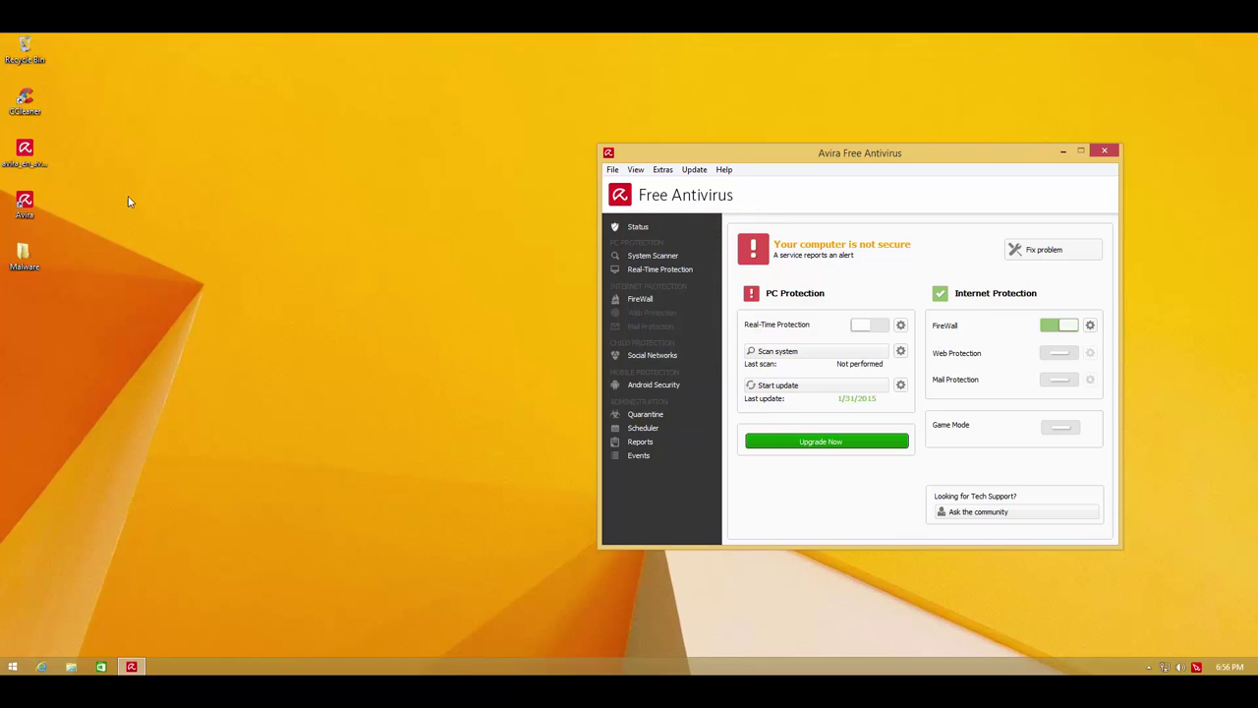
Reopen the Malware folder and examine the names, icons and sizes of the files left after the scan
{"action": "double_click", "coordinate": [23, 254]}
{"action": "left_click_drag", "start_coordinate": [1015, 256], "coordinate": [723, 376]}
{"action": "left_click", "coordinate": [406, 238]}
{"action": "scroll", "coordinate": [522, 292], "scroll_direction": "down", "scroll_amount": 10}
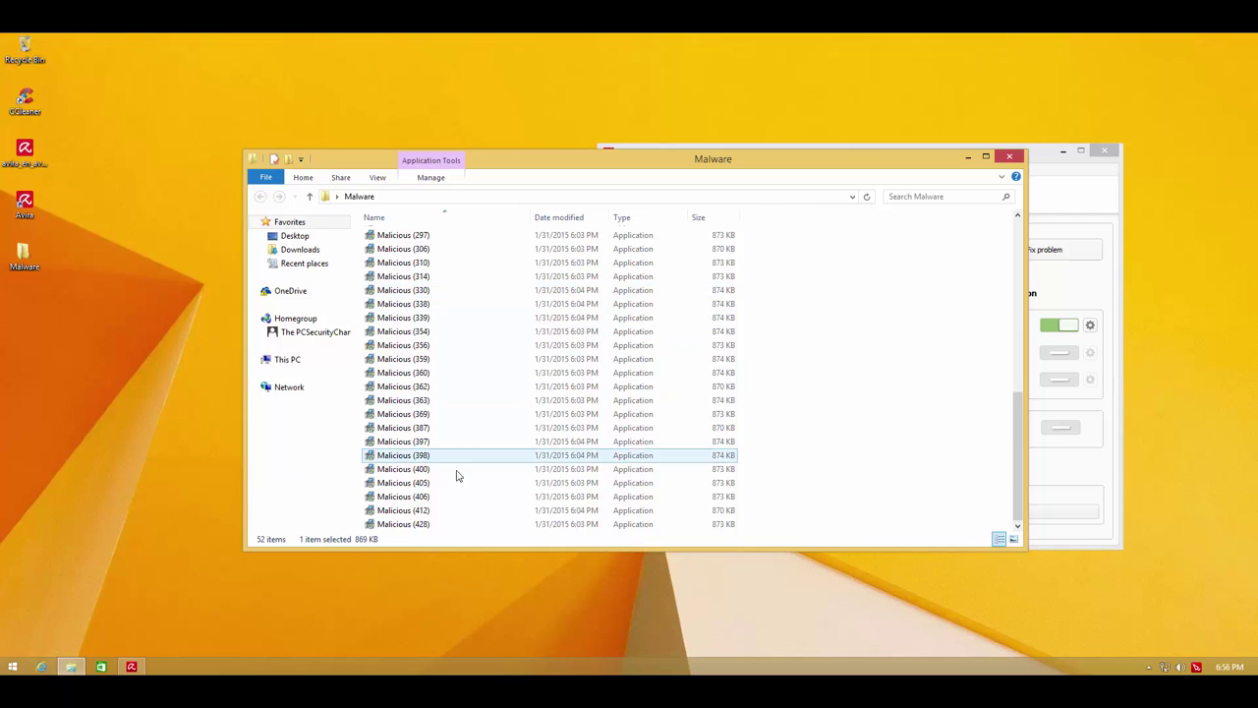
{"action": "scroll", "coordinate": [471, 379], "scroll_direction": "up", "scroll_amount": 10}
{"action": "scroll", "coordinate": [474, 376], "scroll_direction": "down", "scroll_amount": 3}
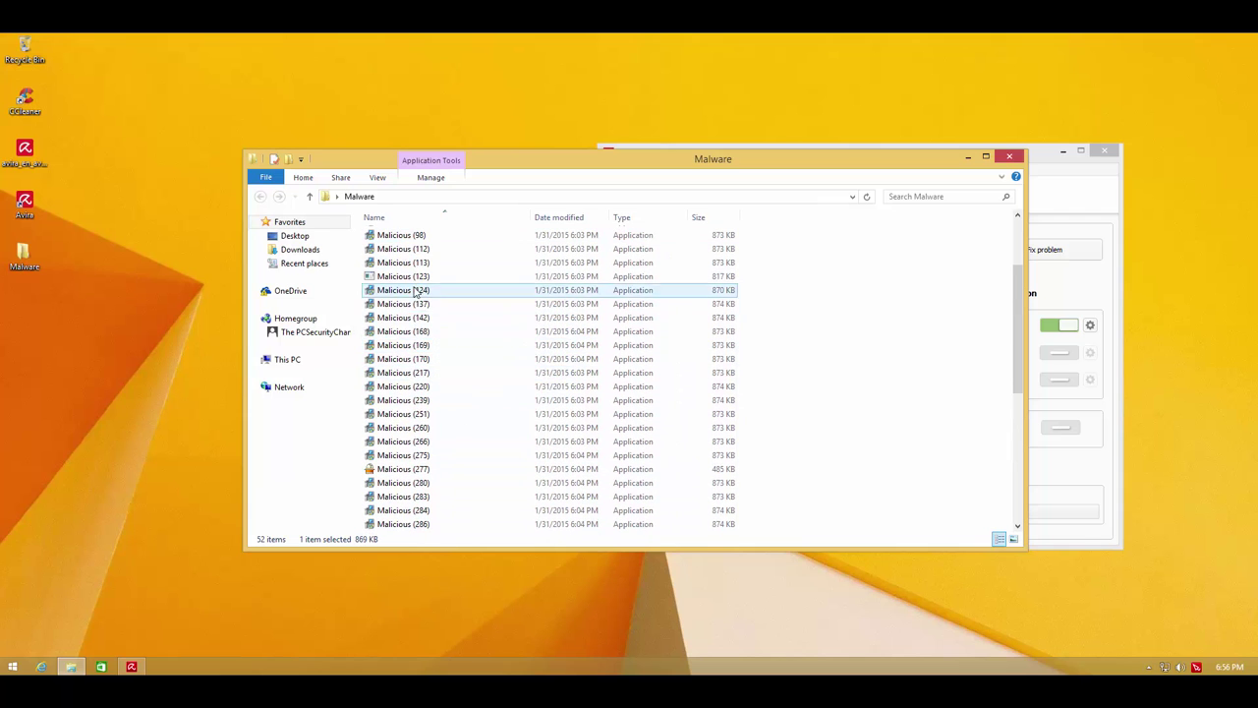
{"action": "scroll", "coordinate": [447, 374], "scroll_direction": "up", "scroll_amount": 3}
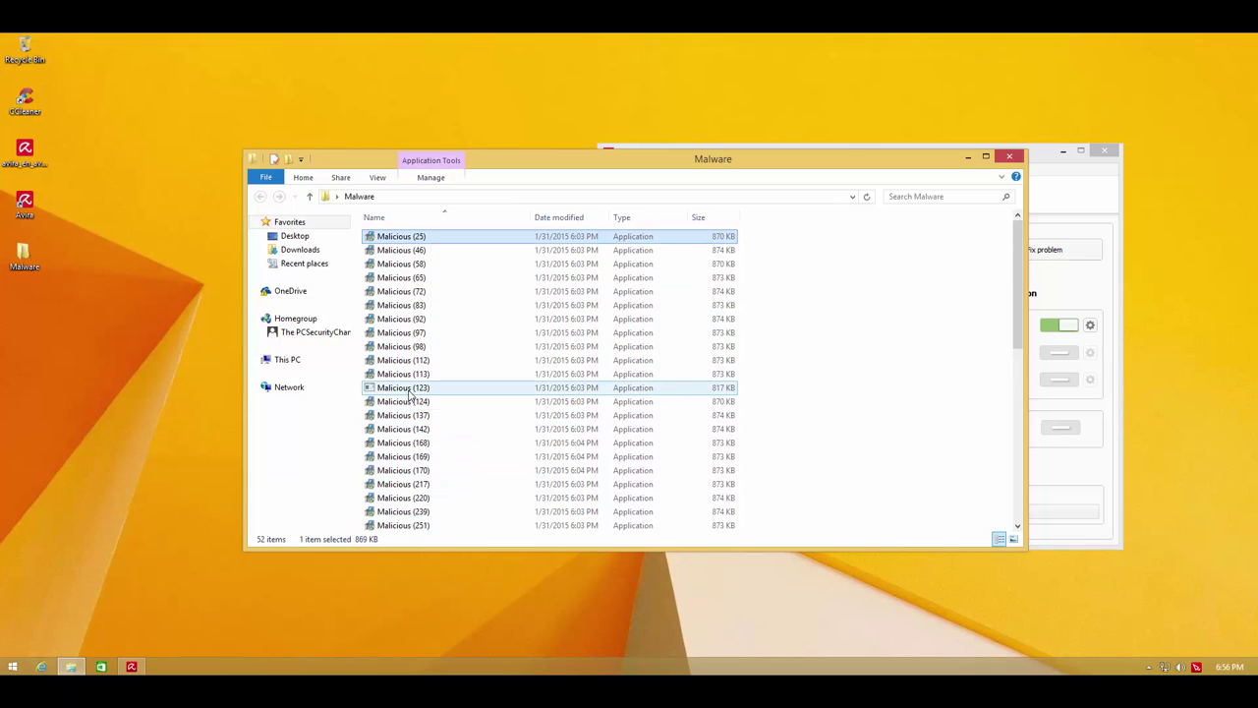
{"action": "scroll", "coordinate": [420, 386], "scroll_direction": "down", "scroll_amount": 9}
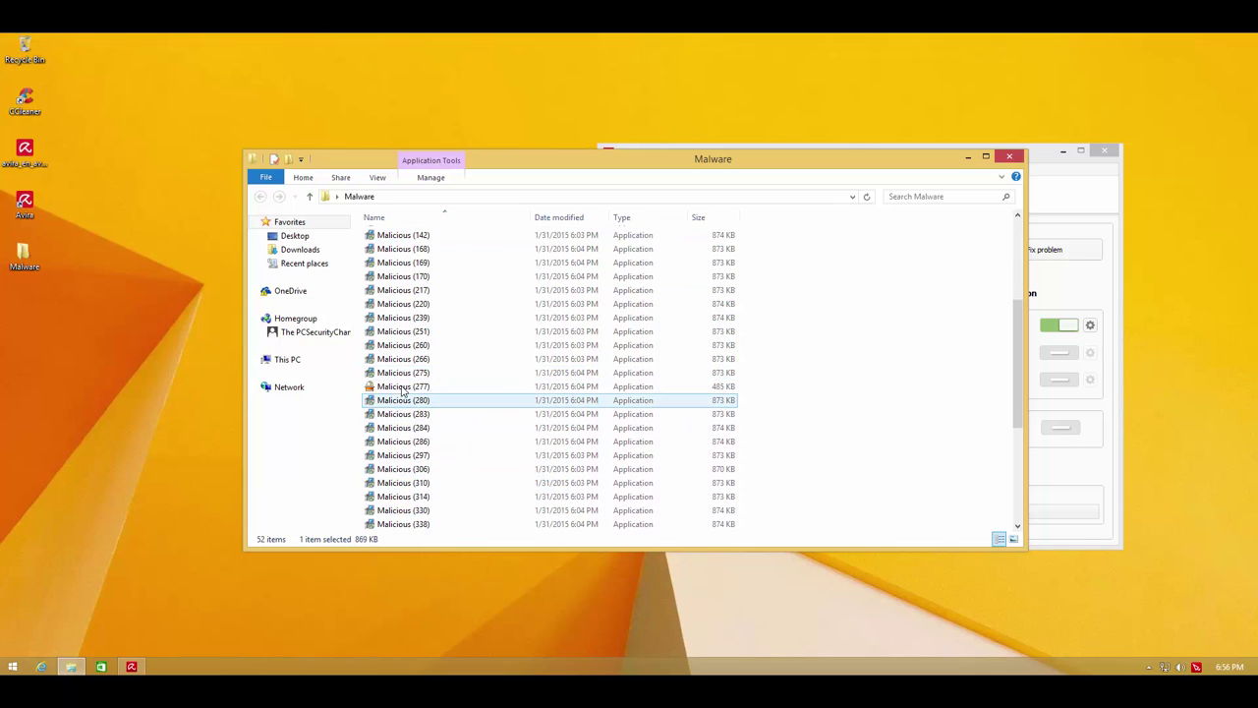
{"action": "scroll", "coordinate": [503, 391], "scroll_direction": "up", "scroll_amount": 9}
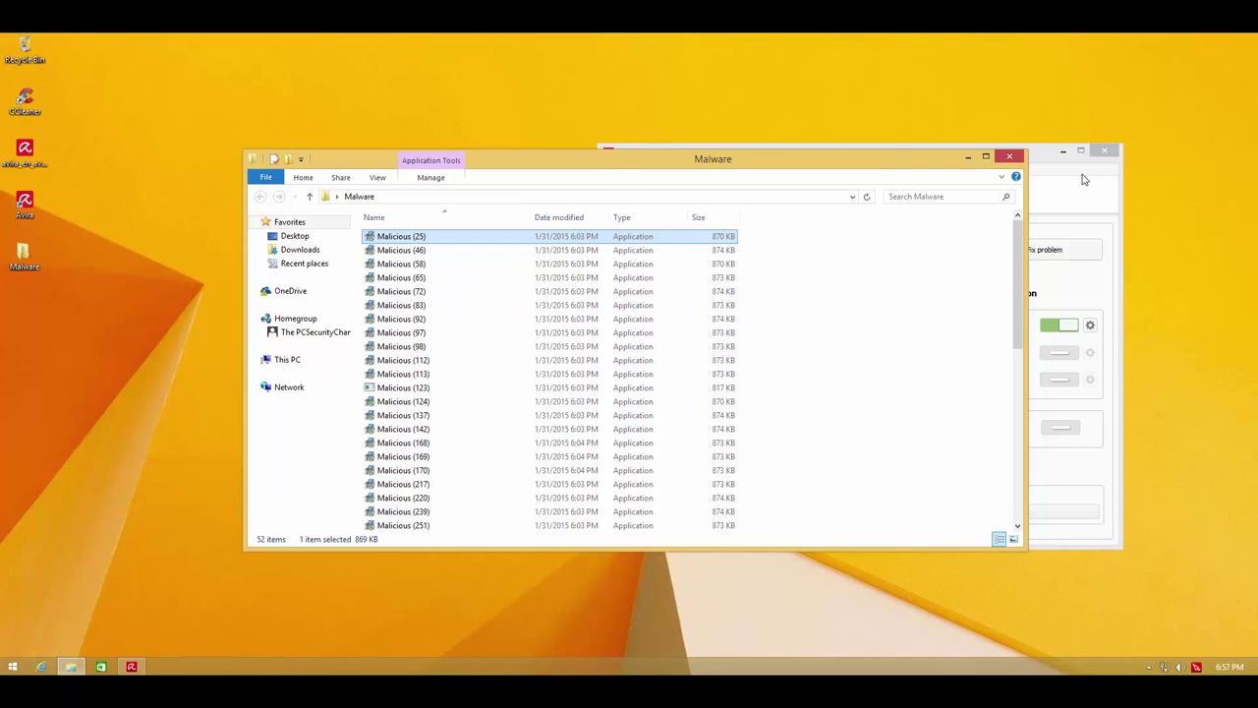
Enable Avira's Real-Time Protection, allowing the User Account Control request, and reposition the Avira window over the Malware folder
{"action": "left_click", "coordinate": [1042, 160]}
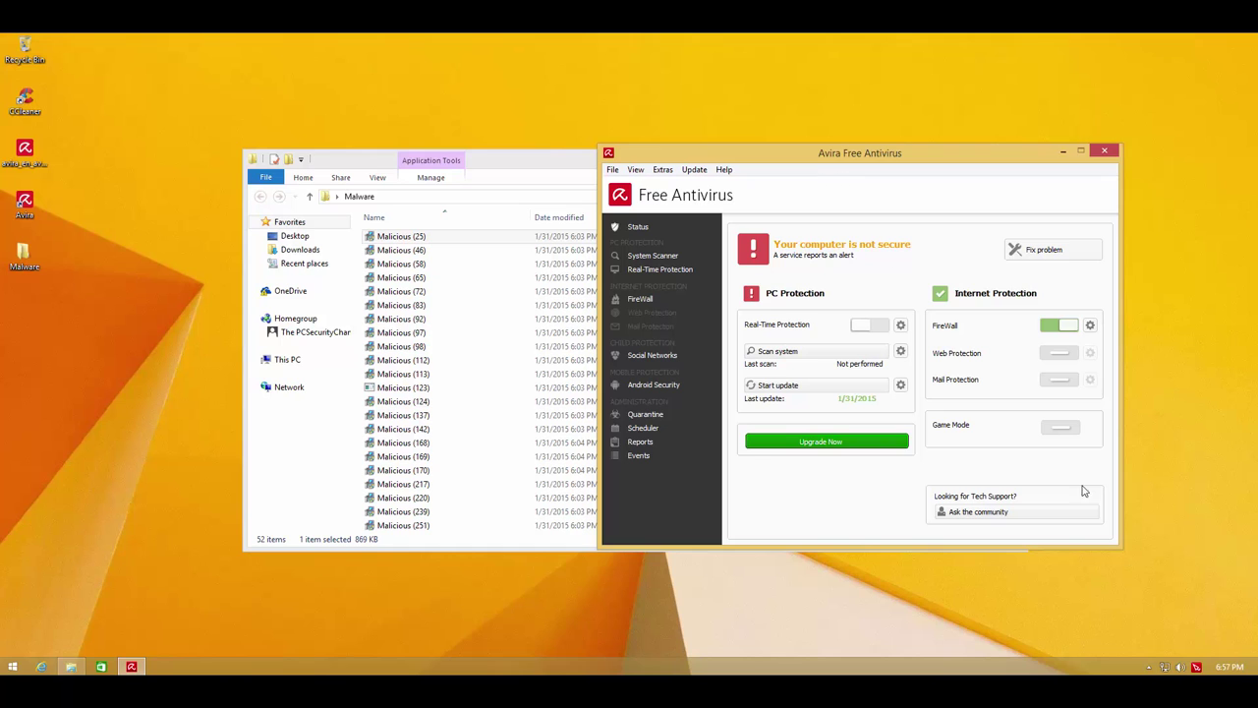
{"action": "right_click", "coordinate": [1206, 666]}
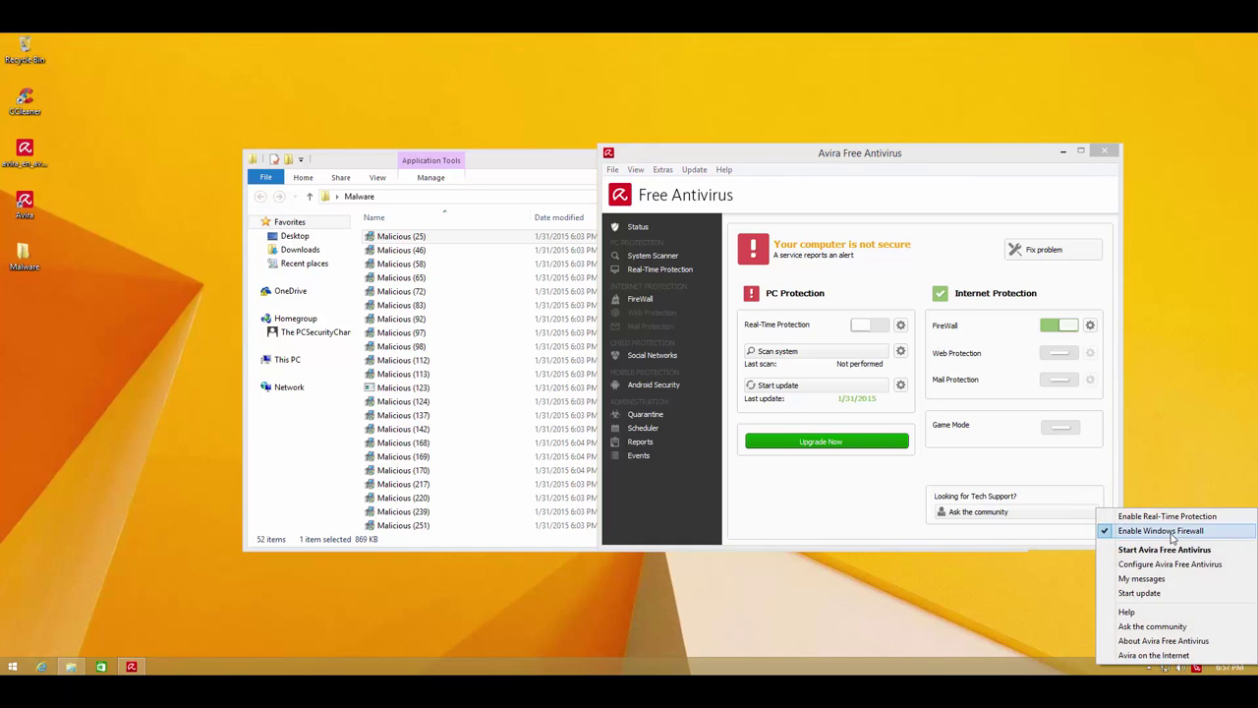
{"action": "left_click", "coordinate": [1141, 515]}
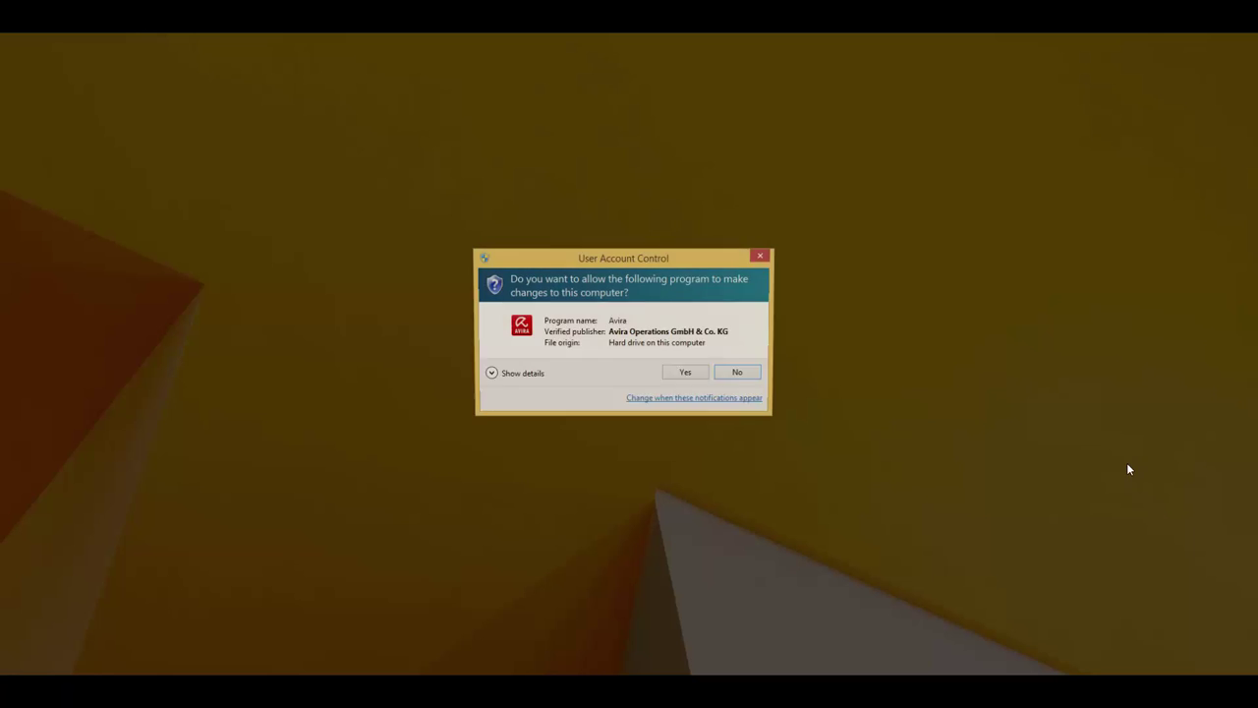
{"action": "left_click", "coordinate": [683, 372]}
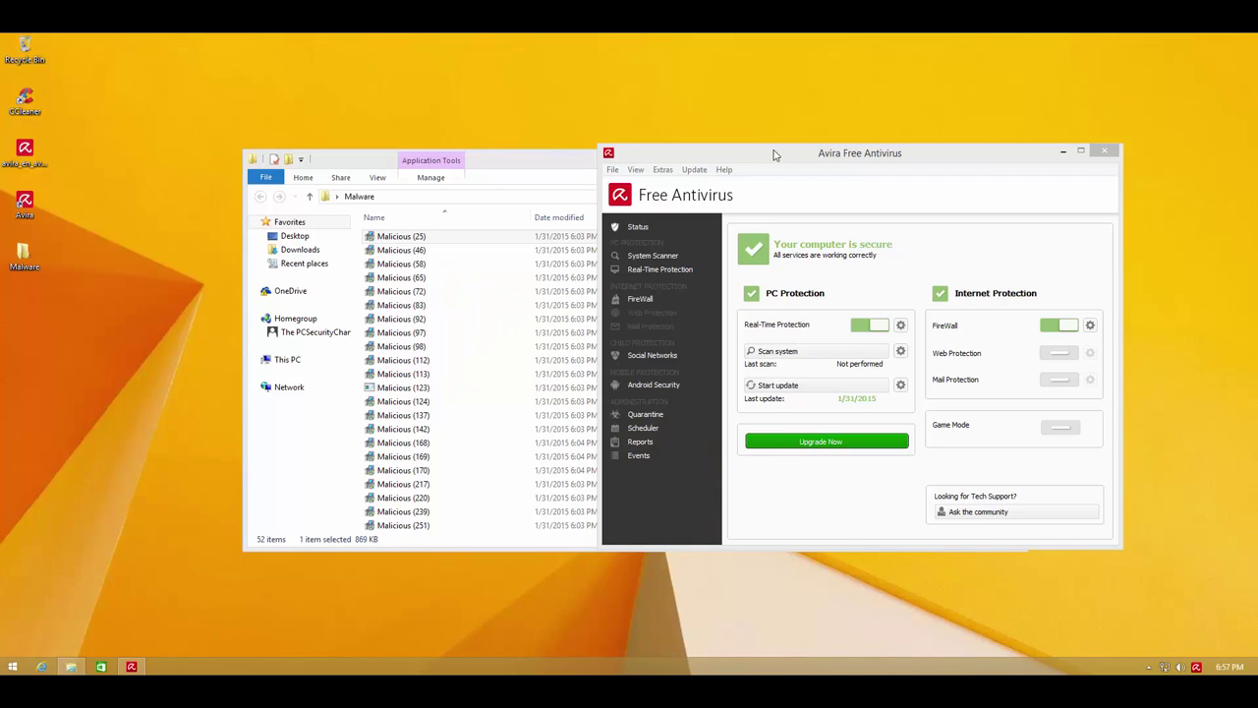
{"action": "left_click_drag", "start_coordinate": [772, 157], "coordinate": [640, 157]}
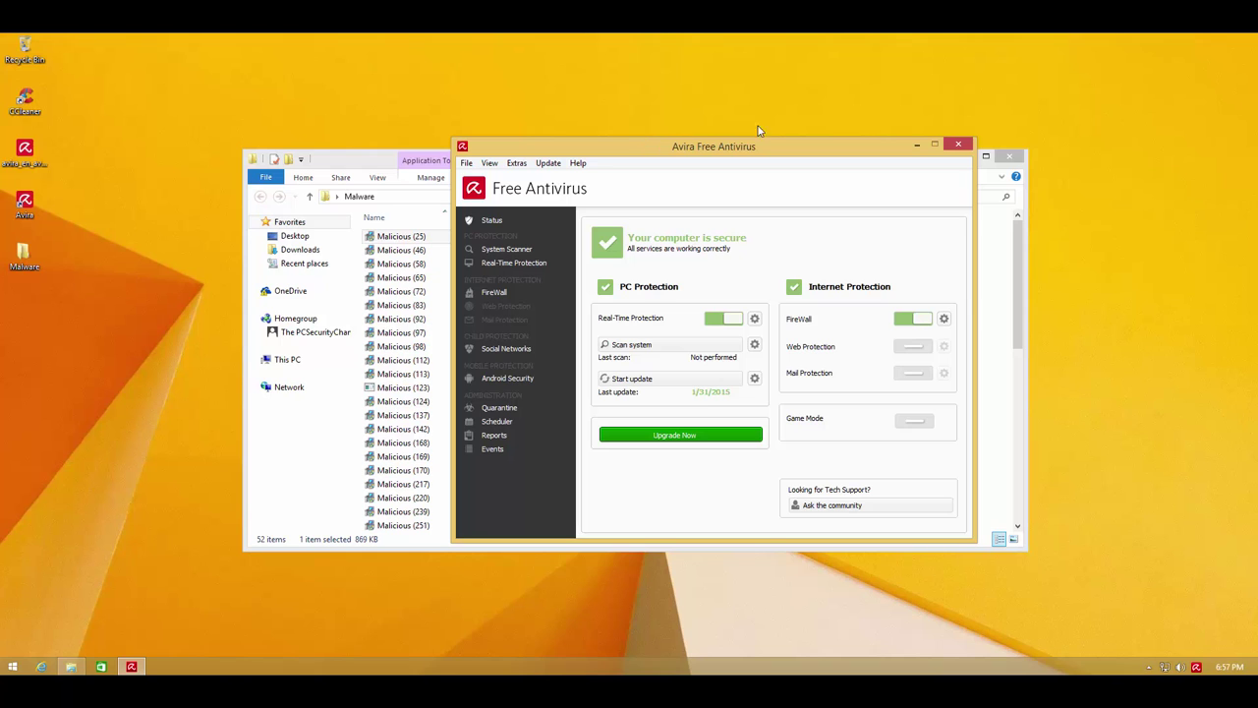
Run the Malicious (65) sample from the Malware folder and accept the JFileManager setup wizard's terms to continue installing
{"action": "left_click", "coordinate": [412, 266]}
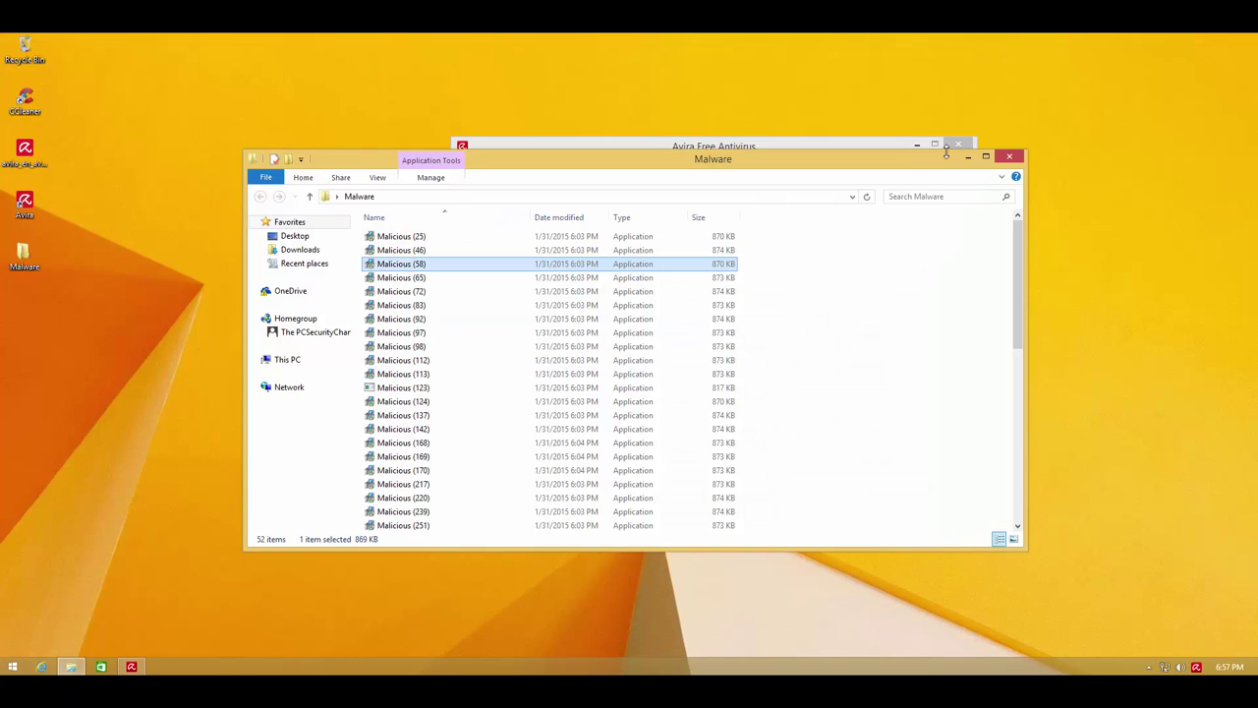
{"action": "left_click", "coordinate": [832, 144]}
{"action": "left_click", "coordinate": [401, 281]}
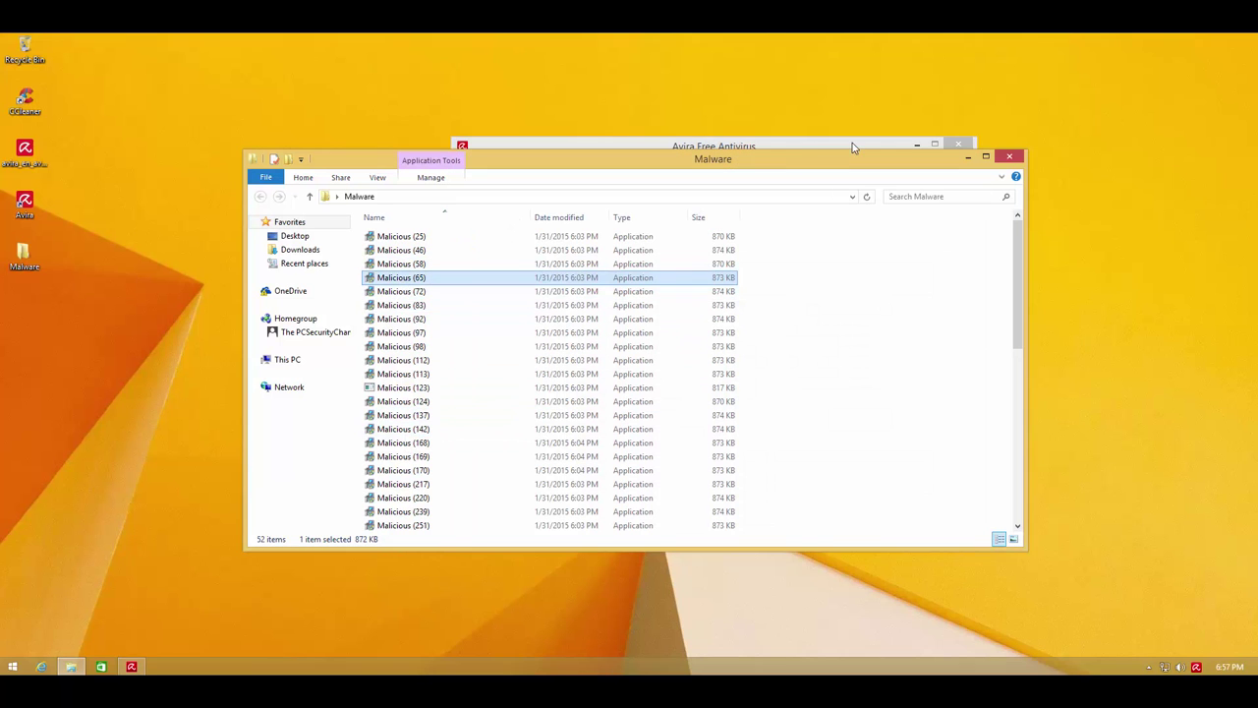
{"action": "left_click", "coordinate": [812, 149]}
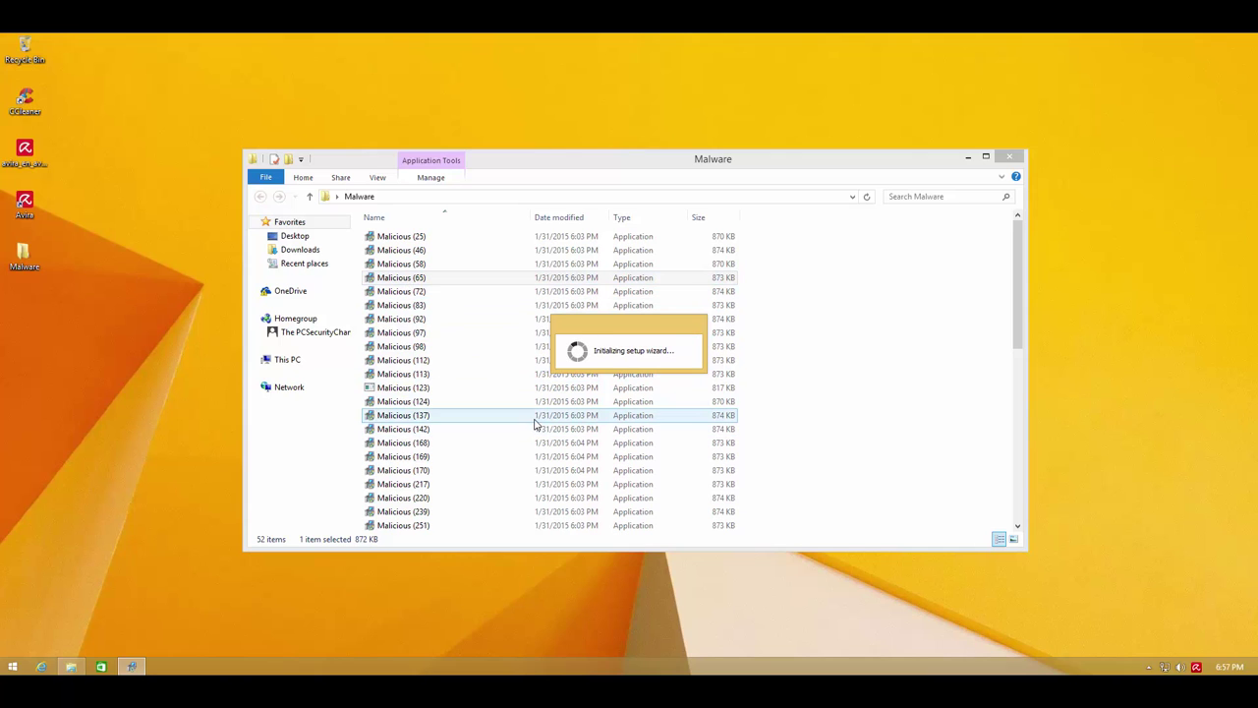
{"action": "left_click", "coordinate": [536, 429]}
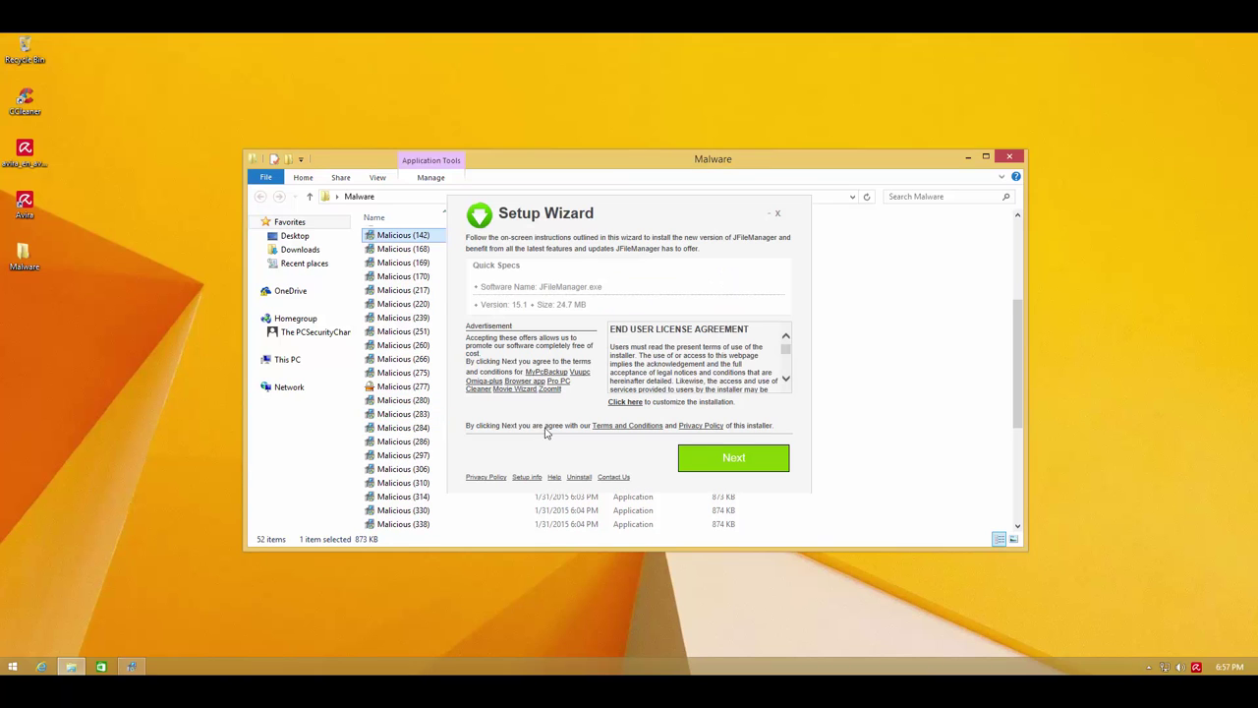
{"action": "left_click", "coordinate": [723, 464]}
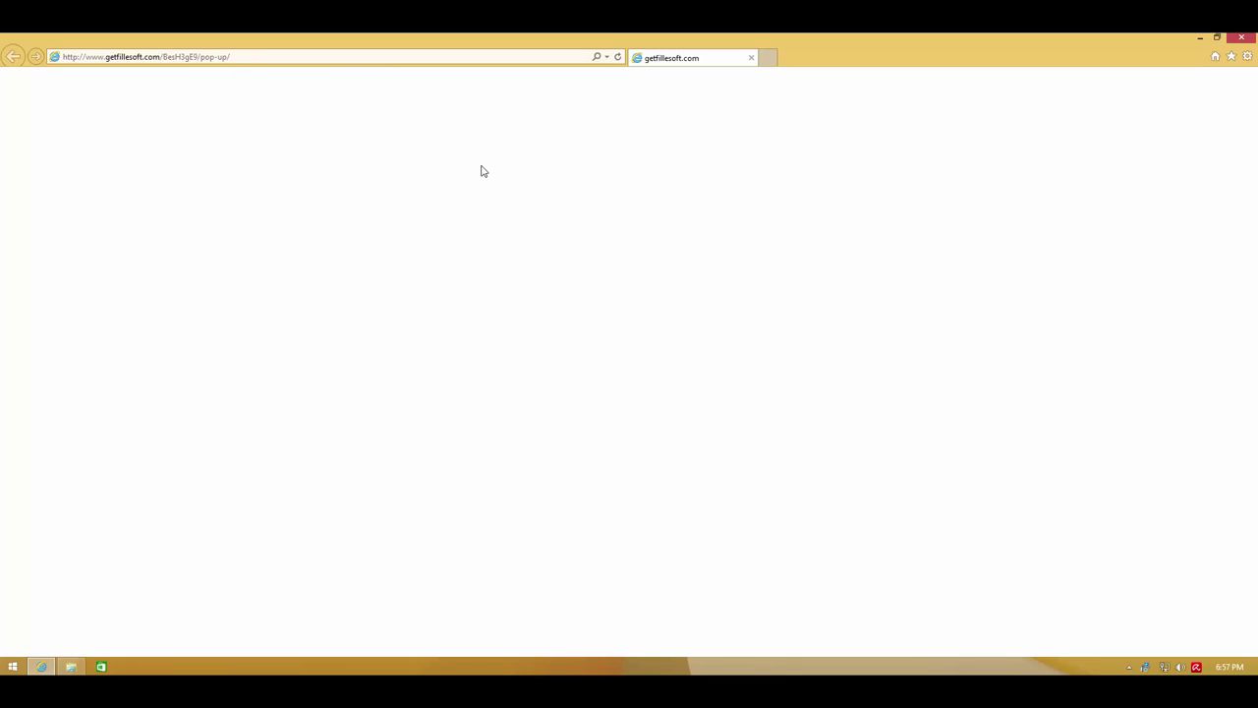
Run the Malicious (277) sample from the Malware folder with administrator rights, removing the threat Avira flags and allowing the User Account Control request
{"action": "left_click", "coordinate": [1198, 40]}
{"action": "double_click", "coordinate": [399, 390]}
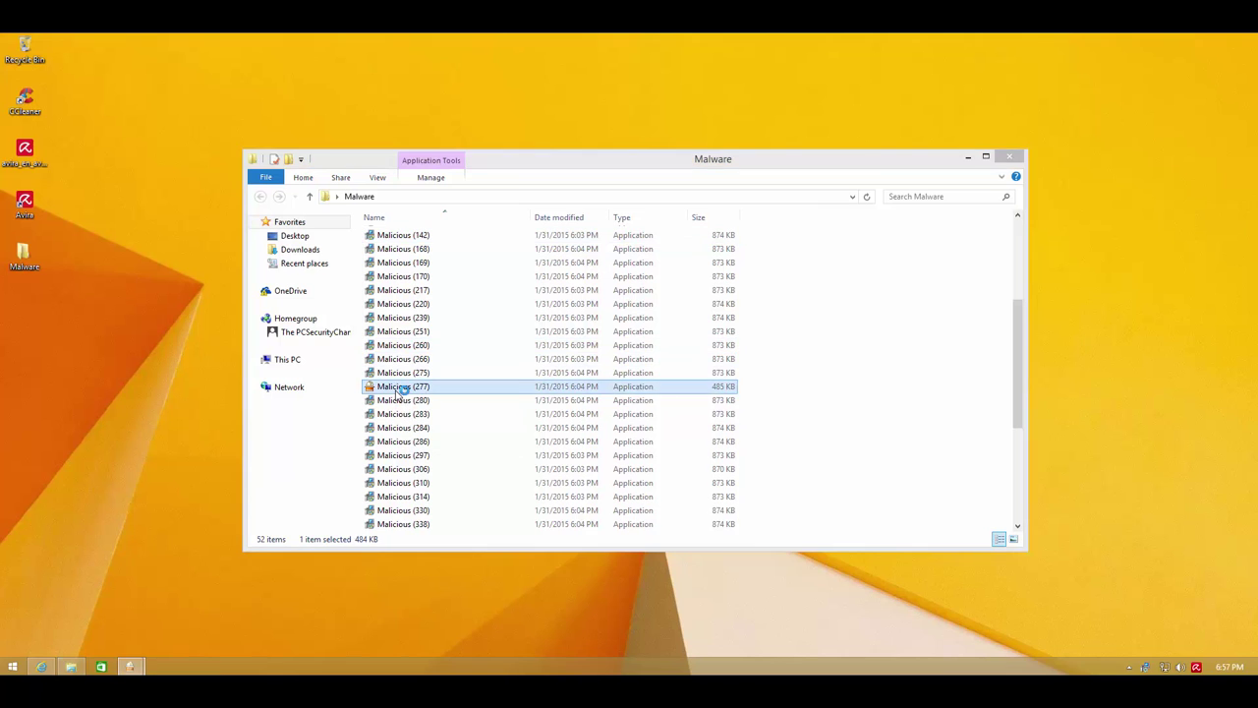
{"action": "left_click", "coordinate": [617, 507]}
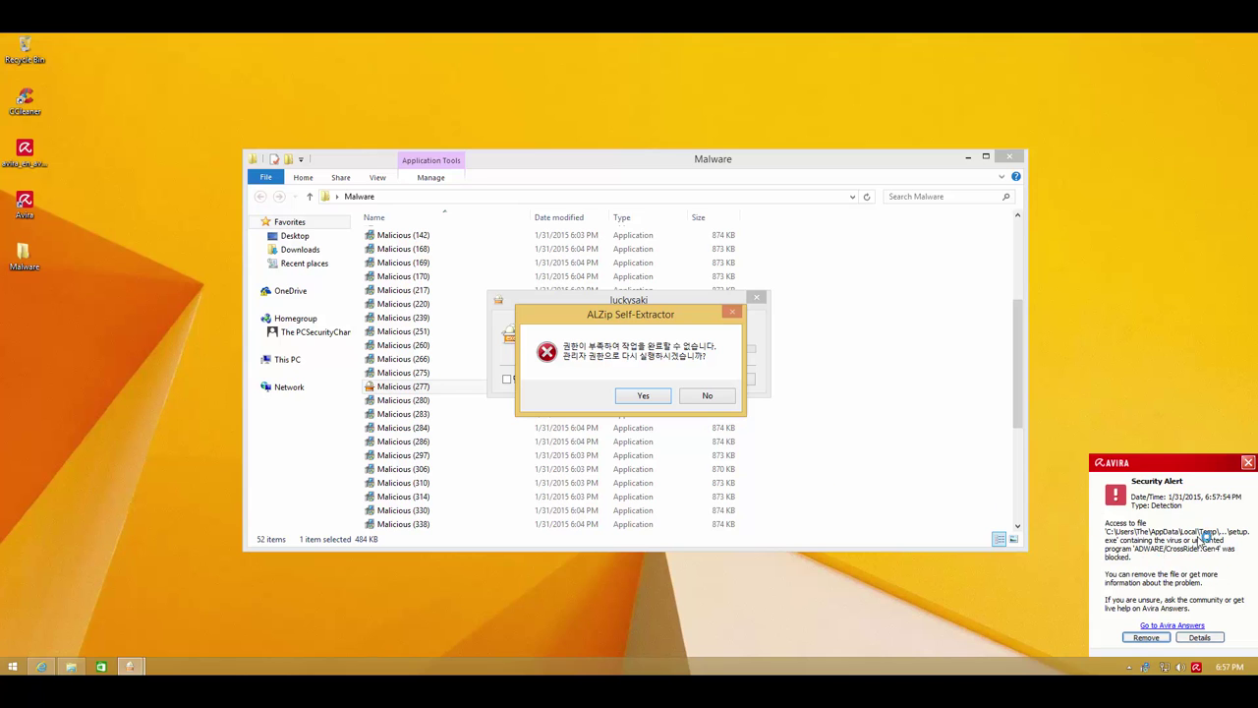
{"action": "left_click", "coordinate": [1143, 637]}
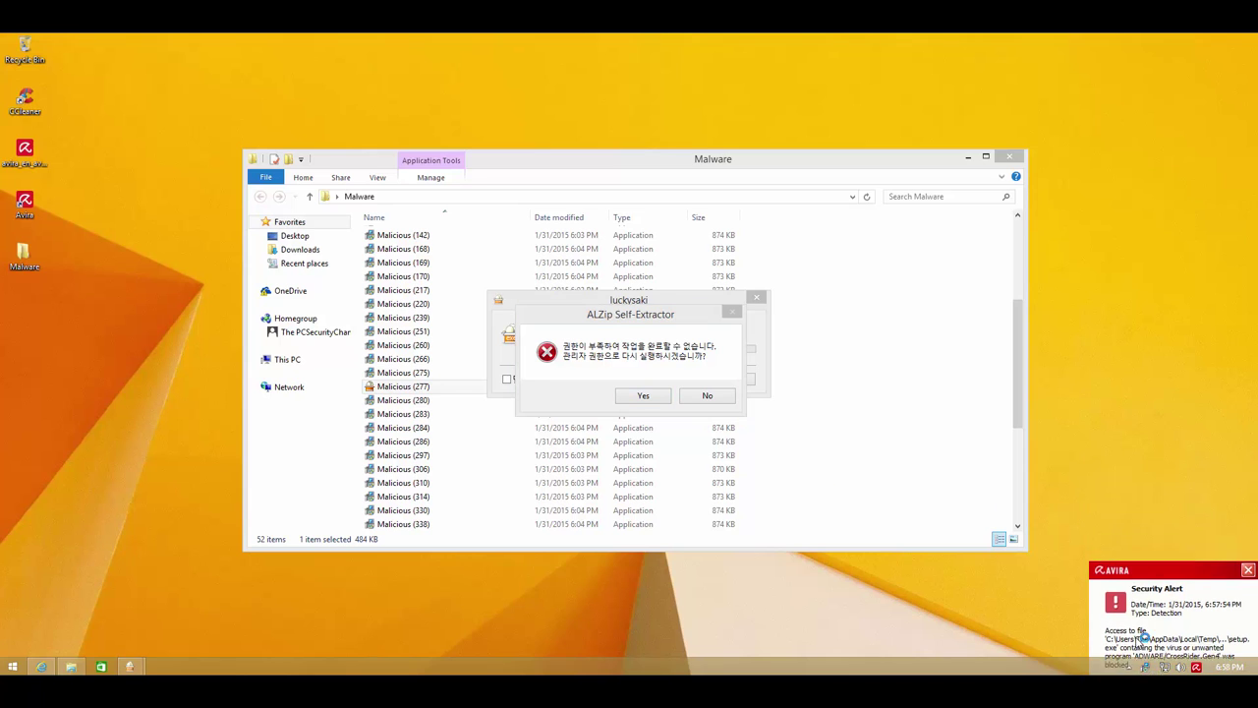
{"action": "left_click", "coordinate": [640, 393]}
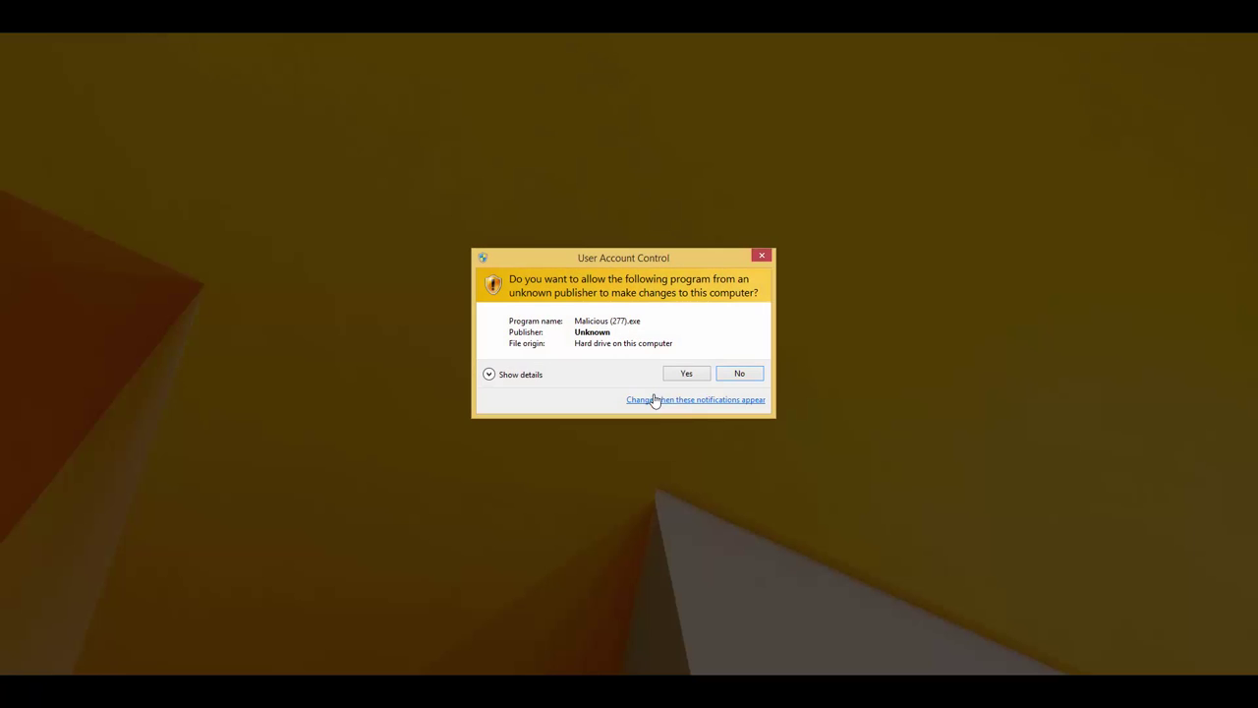
{"action": "left_click", "coordinate": [686, 373]}
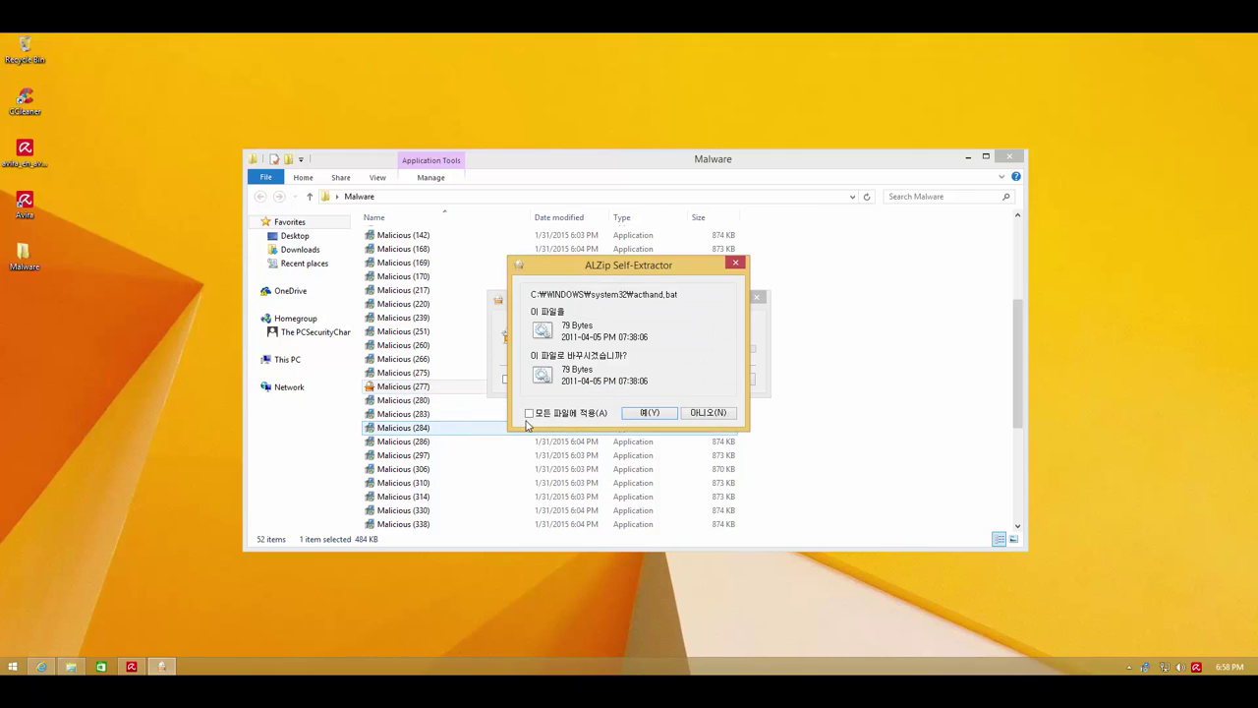
Respond to the remaining ALZip Self-Extractor prompts for Malicious (277) and remove the threat in Avira's security alert
{"action": "left_click", "coordinate": [678, 415]}
{"action": "left_click", "coordinate": [679, 414]}
{"action": "left_click", "coordinate": [638, 394]}
{"action": "left_click", "coordinate": [680, 379]}
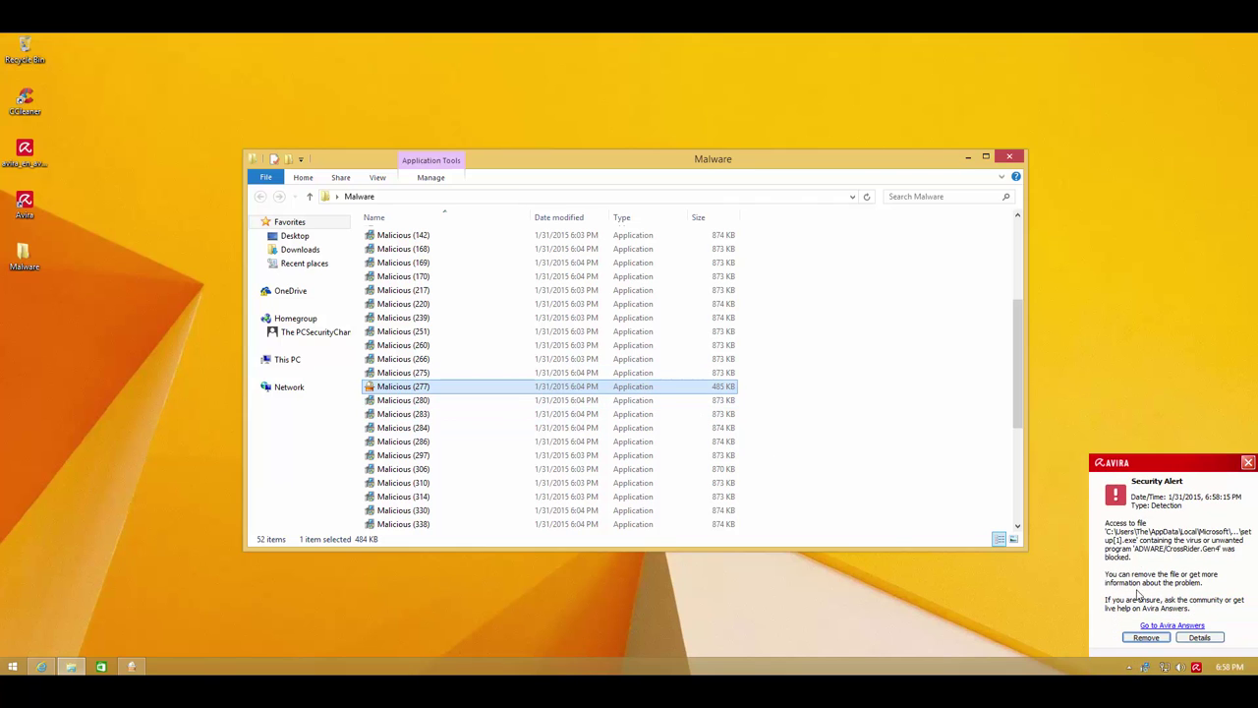
{"action": "left_click", "coordinate": [1146, 638]}
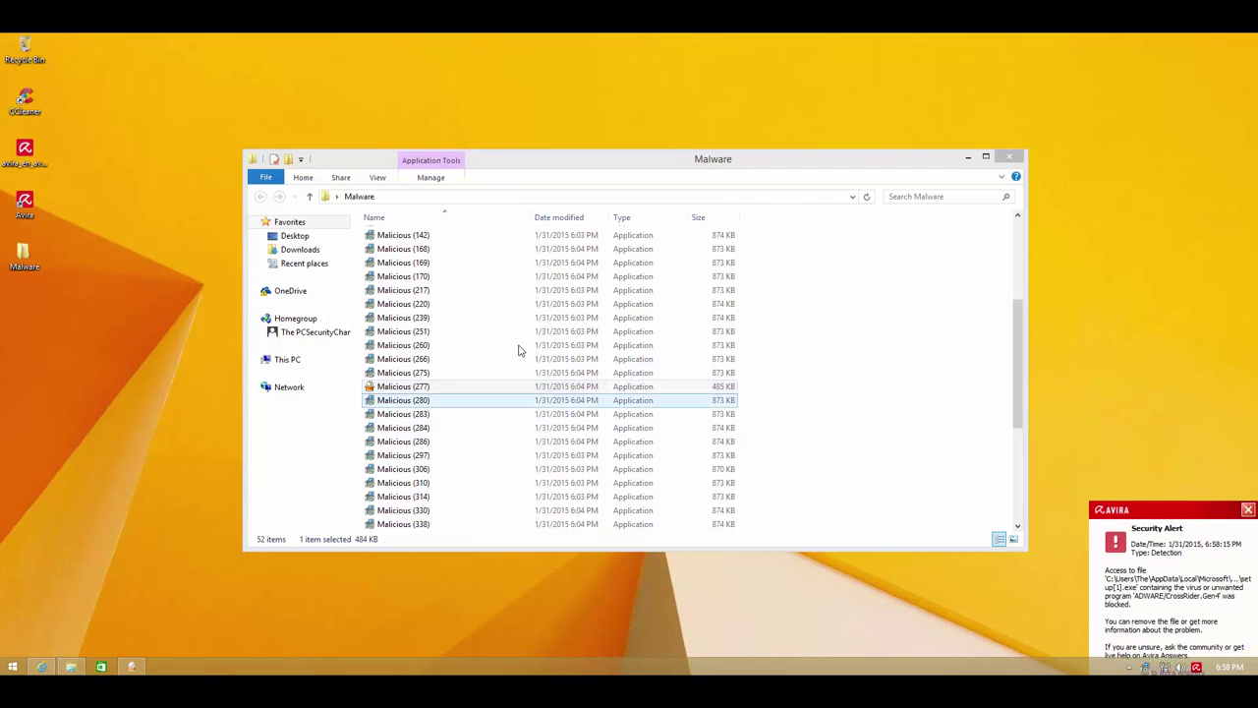
Run several more samples from the Malware folder, including Malicious (123), and allow JFileManager through Windows Firewall on private networks
{"action": "double_click", "coordinate": [422, 441]}
{"action": "scroll", "coordinate": [425, 443], "scroll_direction": "down", "scroll_amount": 5}
{"action": "double_click", "coordinate": [430, 442]}
{"action": "scroll", "coordinate": [423, 442], "scroll_direction": "up", "scroll_amount": 4}
{"action": "double_click", "coordinate": [407, 442]}
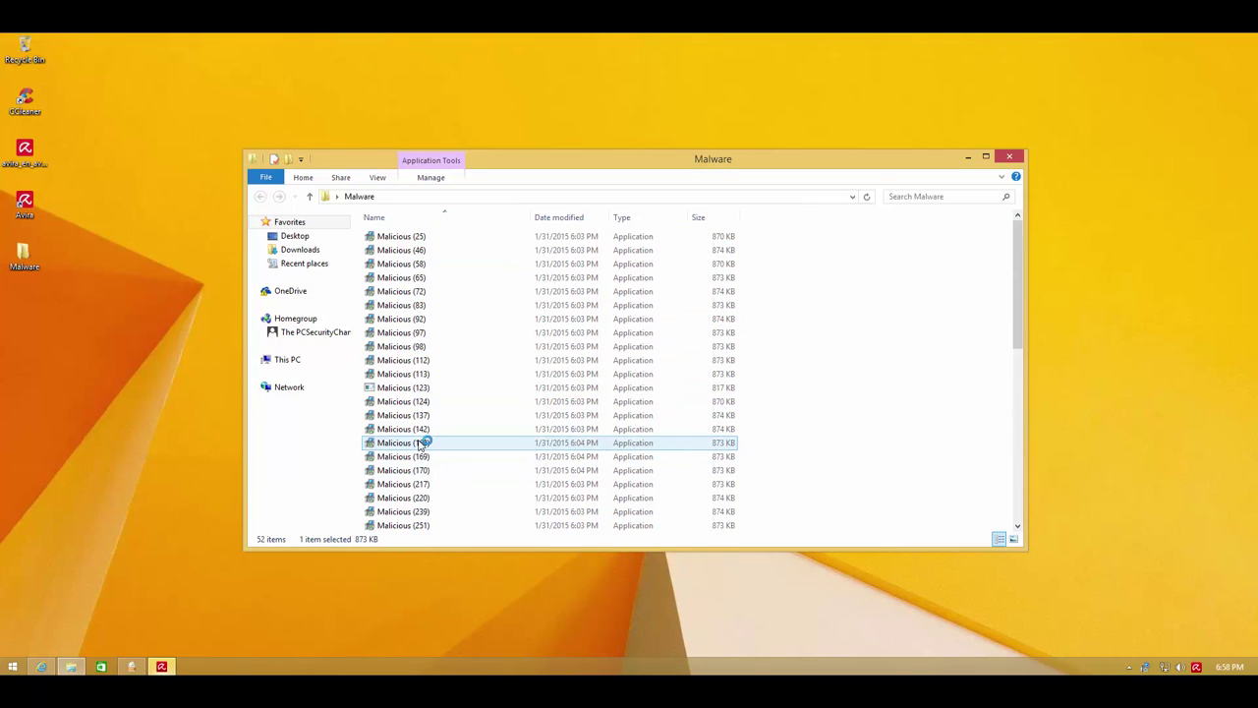
{"action": "scroll", "coordinate": [407, 441], "scroll_direction": "up", "scroll_amount": 4}
{"action": "double_click", "coordinate": [407, 442]}
{"action": "double_click", "coordinate": [403, 386]}
{"action": "double_click", "coordinate": [403, 317]}
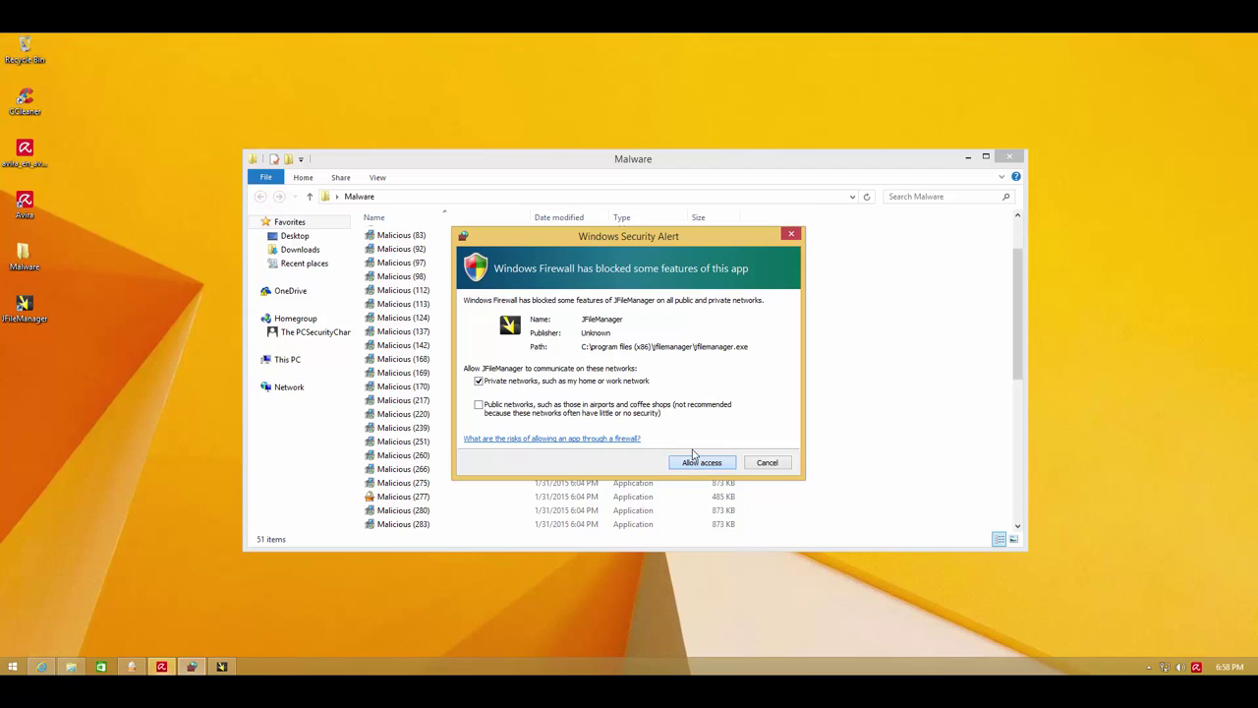
{"action": "left_click", "coordinate": [691, 458]}
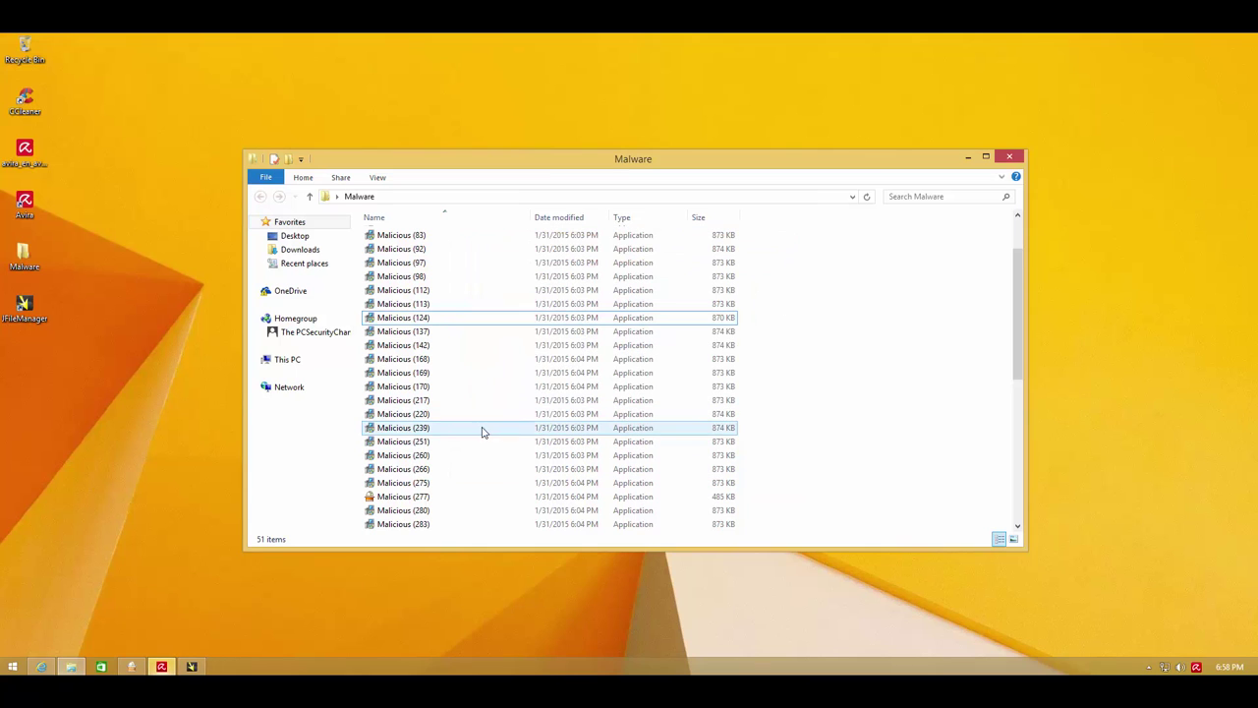
Acknowledge JFileManager's Java requirement, then download and run JavaSetup8u31.com from the Java site
{"action": "scroll", "coordinate": [452, 449], "scroll_direction": "down", "scroll_amount": 6}
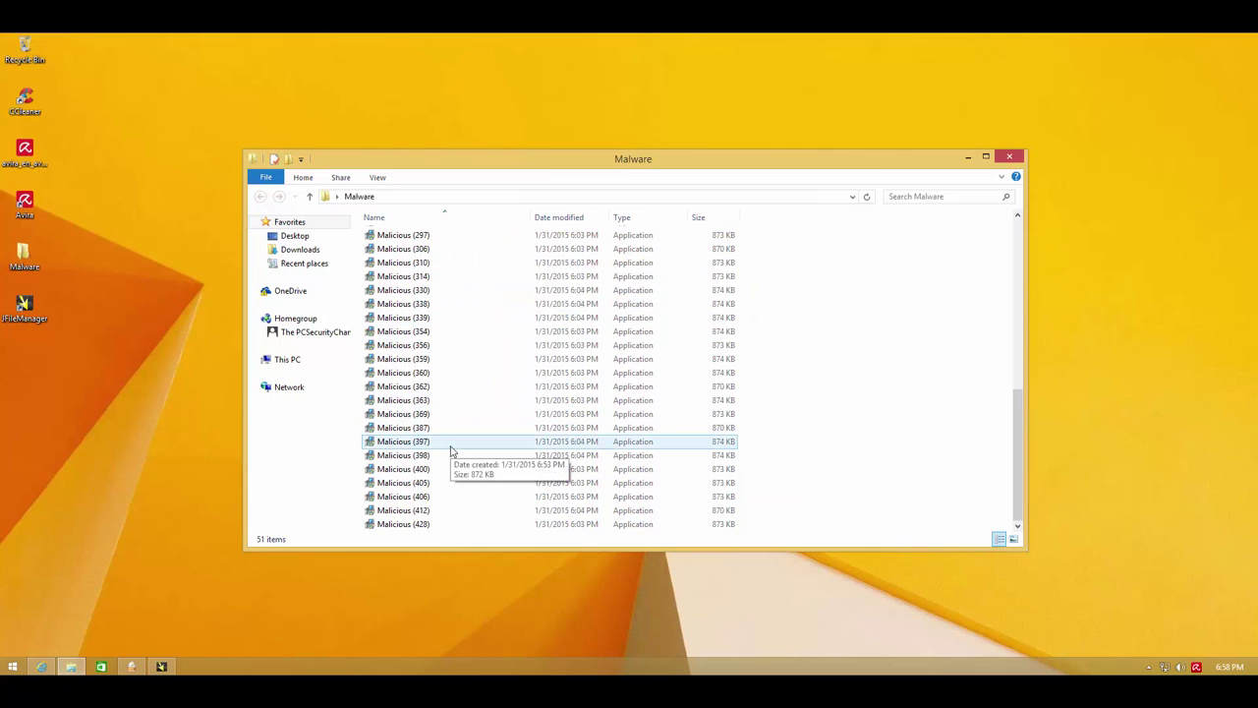
{"action": "scroll", "coordinate": [452, 450], "scroll_direction": "up", "scroll_amount": 3}
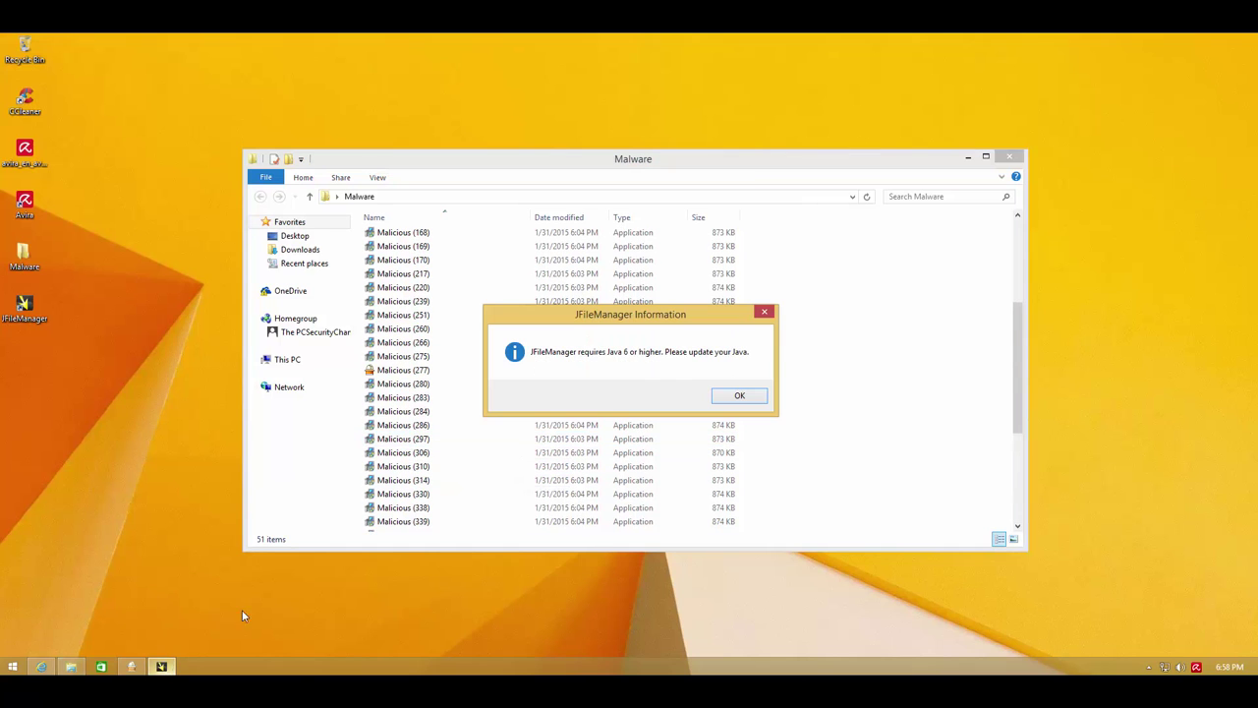
{"action": "left_click", "coordinate": [739, 397]}
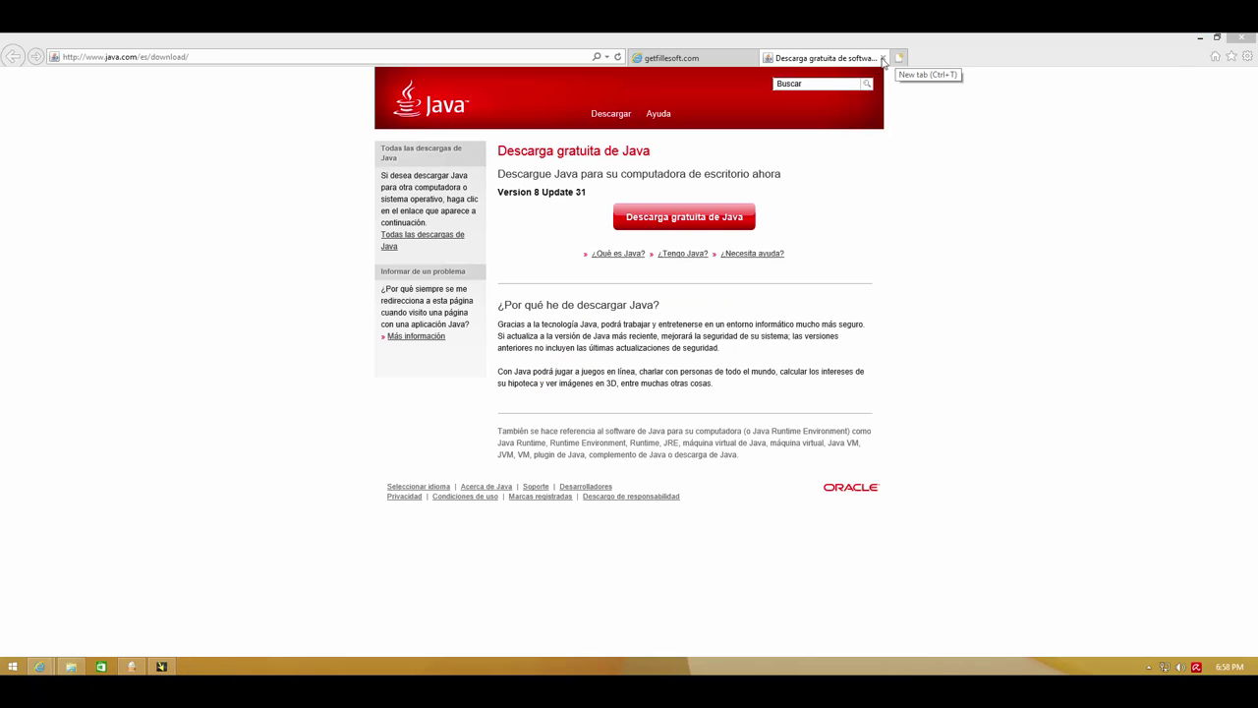
{"action": "left_click", "coordinate": [629, 222]}
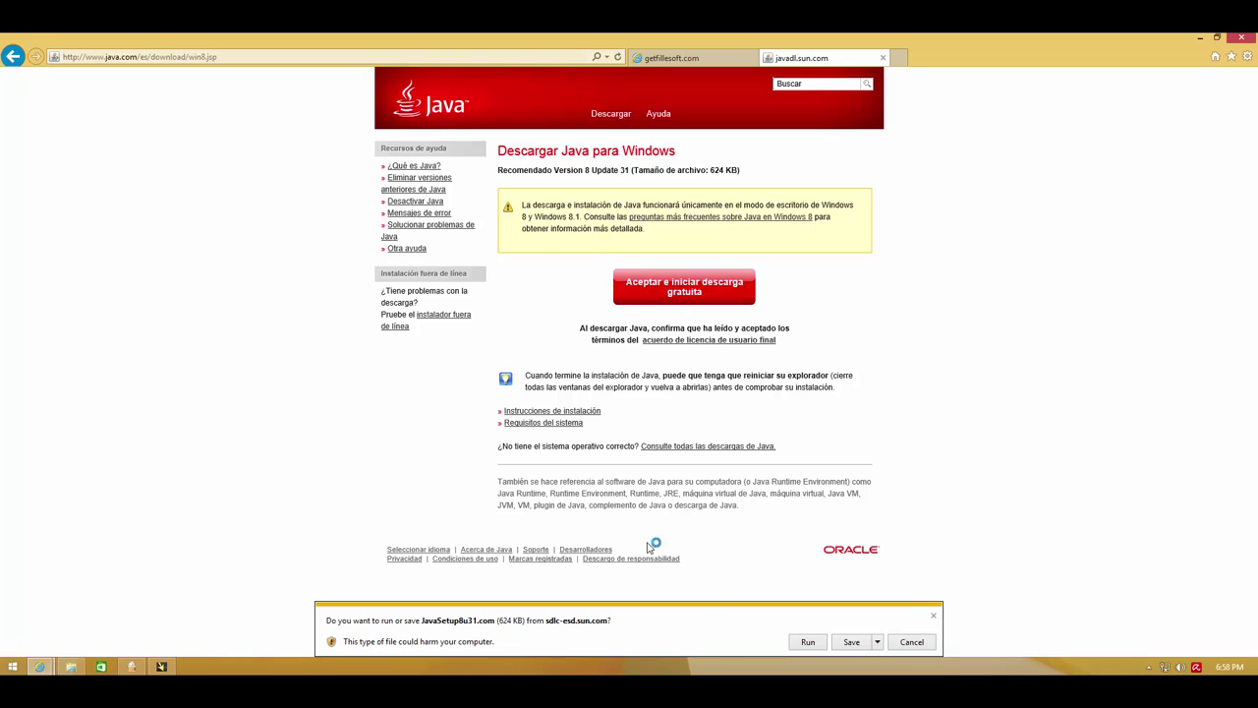
{"action": "left_click", "coordinate": [809, 641]}
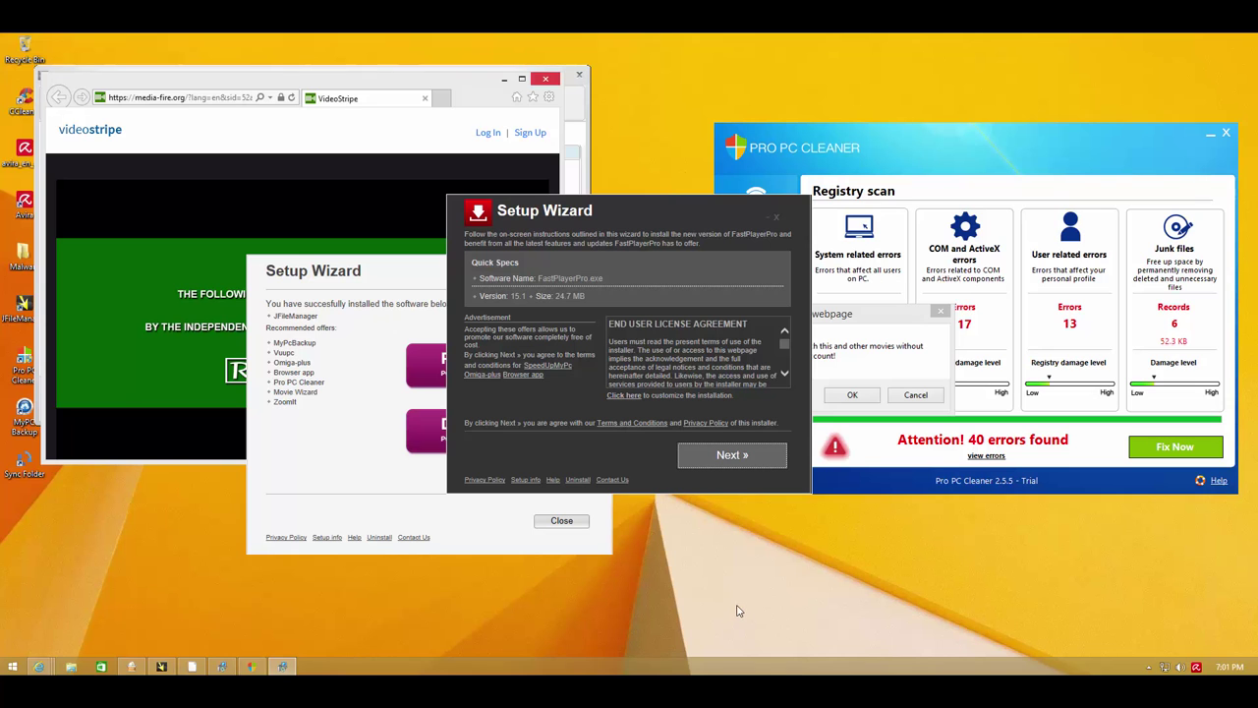
Spread out the FastPlayerPro Setup Wizard, the webpage message and the Pro PC Cleaner window so they do not cover each other
{"action": "left_click_drag", "start_coordinate": [657, 199], "coordinate": [351, 341]}
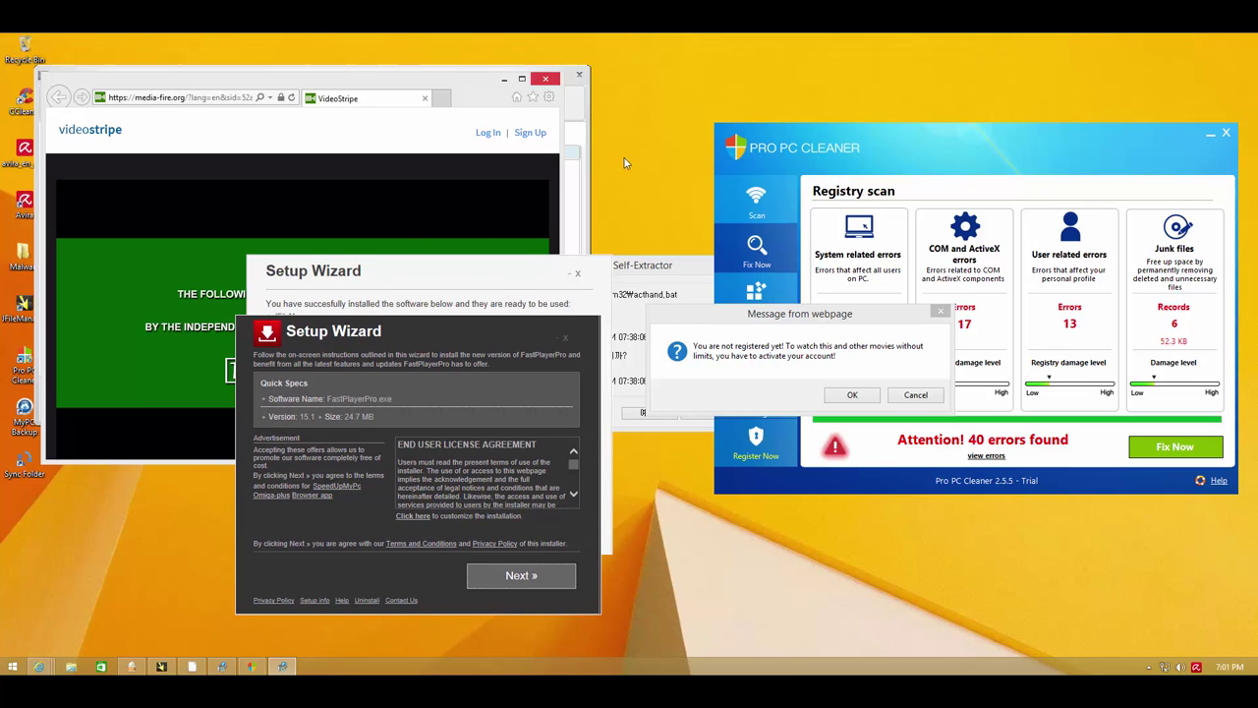
{"action": "left_click_drag", "start_coordinate": [461, 328], "coordinate": [1020, 104]}
{"action": "left_click_drag", "start_coordinate": [772, 313], "coordinate": [746, 515]}
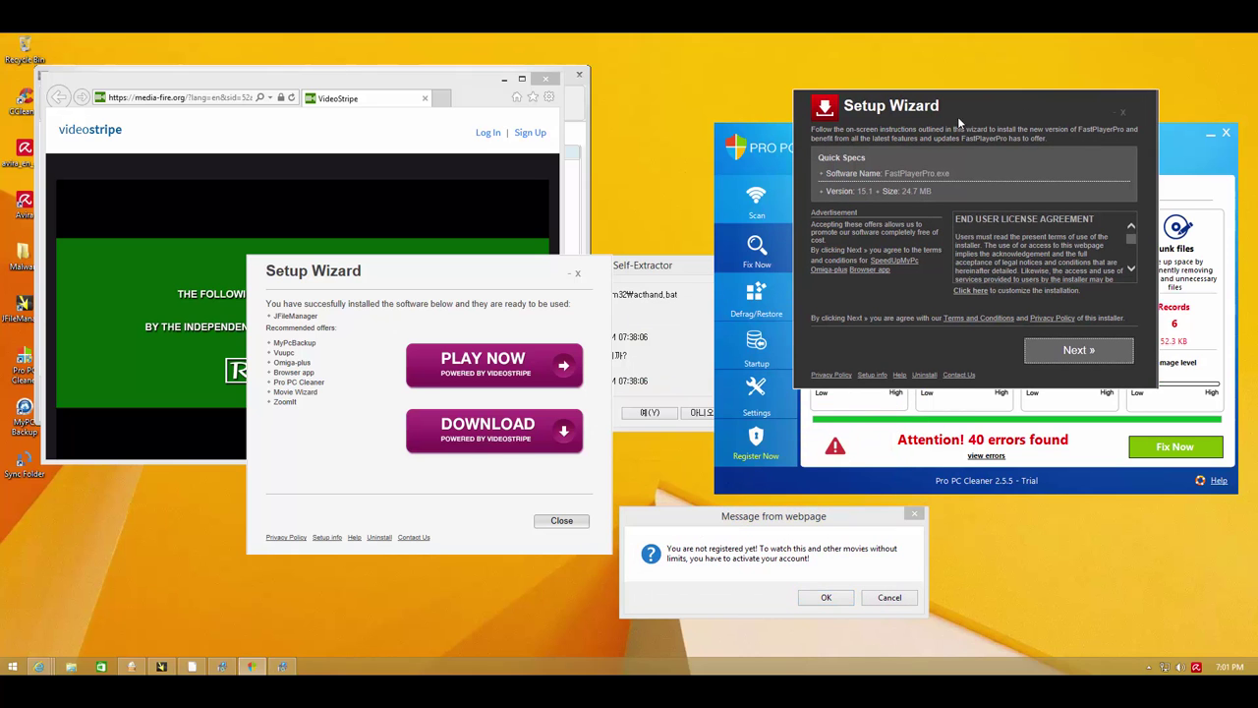
{"action": "left_click_drag", "start_coordinate": [862, 114], "coordinate": [69, 349]}
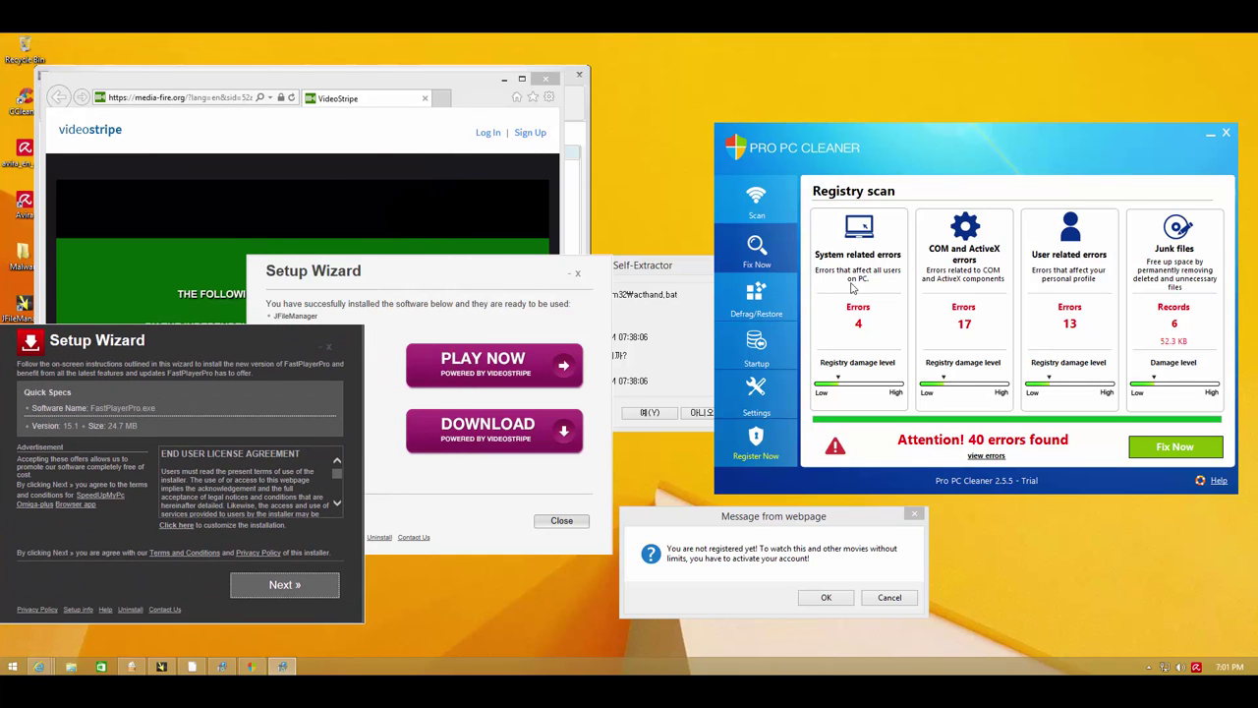
{"action": "left_click_drag", "start_coordinate": [938, 143], "coordinate": [834, 139]}
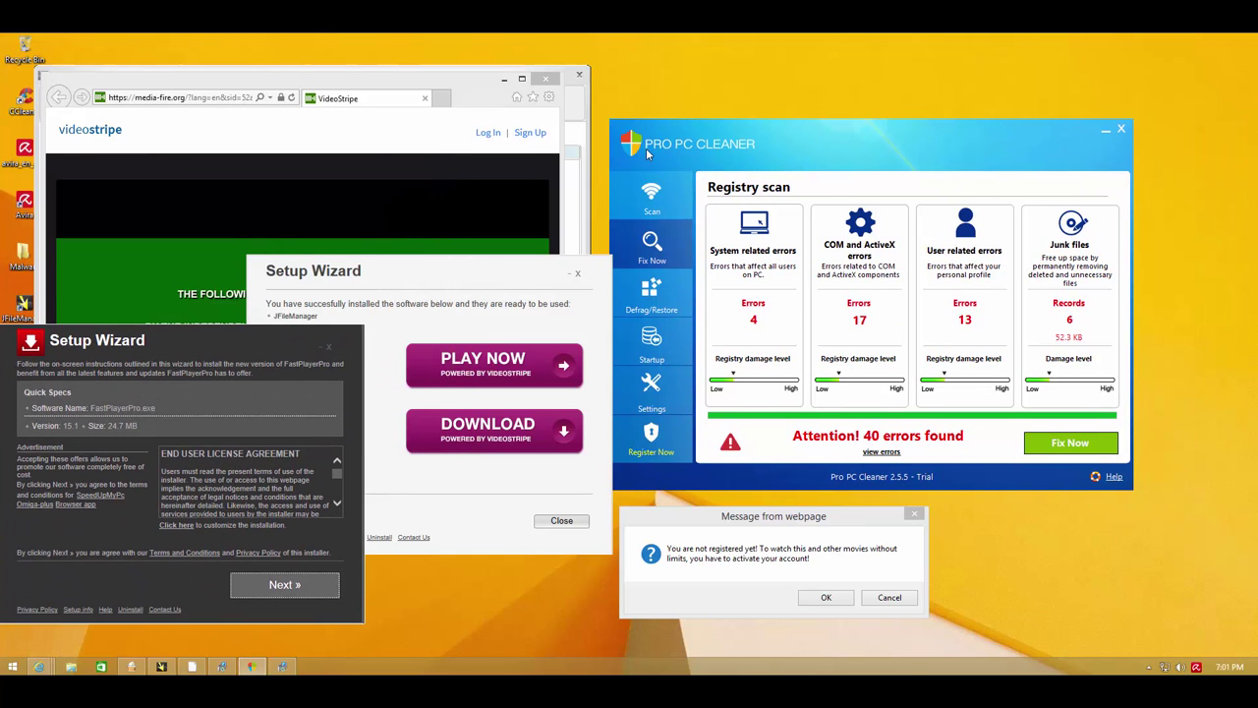
Look through Pro PC Cleaner's Defrag/Restore, Settings and Scan pages
{"action": "left_click", "coordinate": [651, 293]}
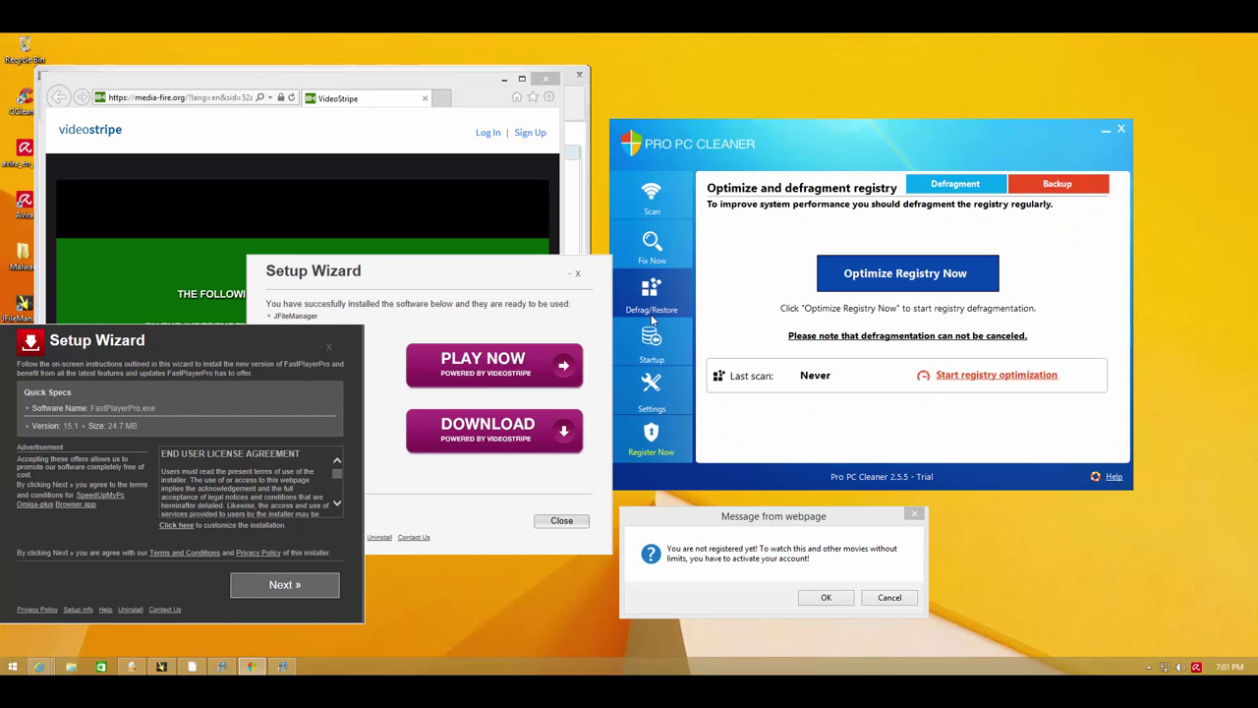
{"action": "left_click", "coordinate": [651, 388]}
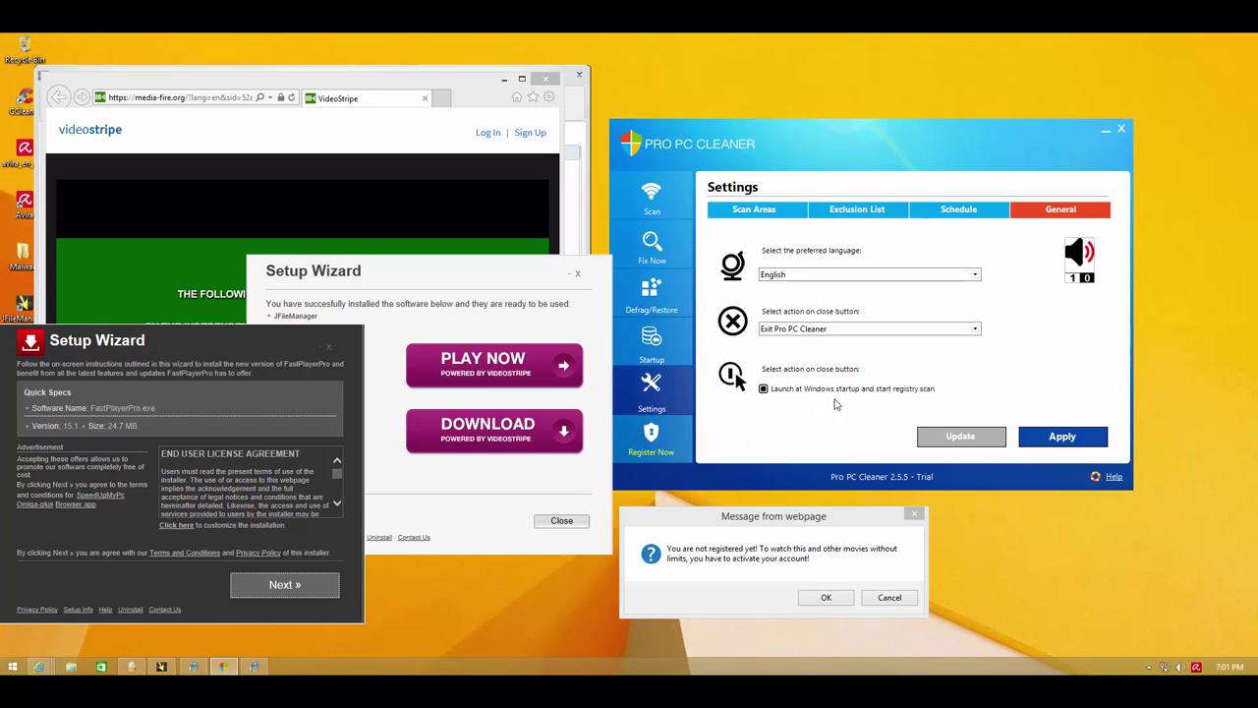
{"action": "left_click", "coordinate": [651, 193]}
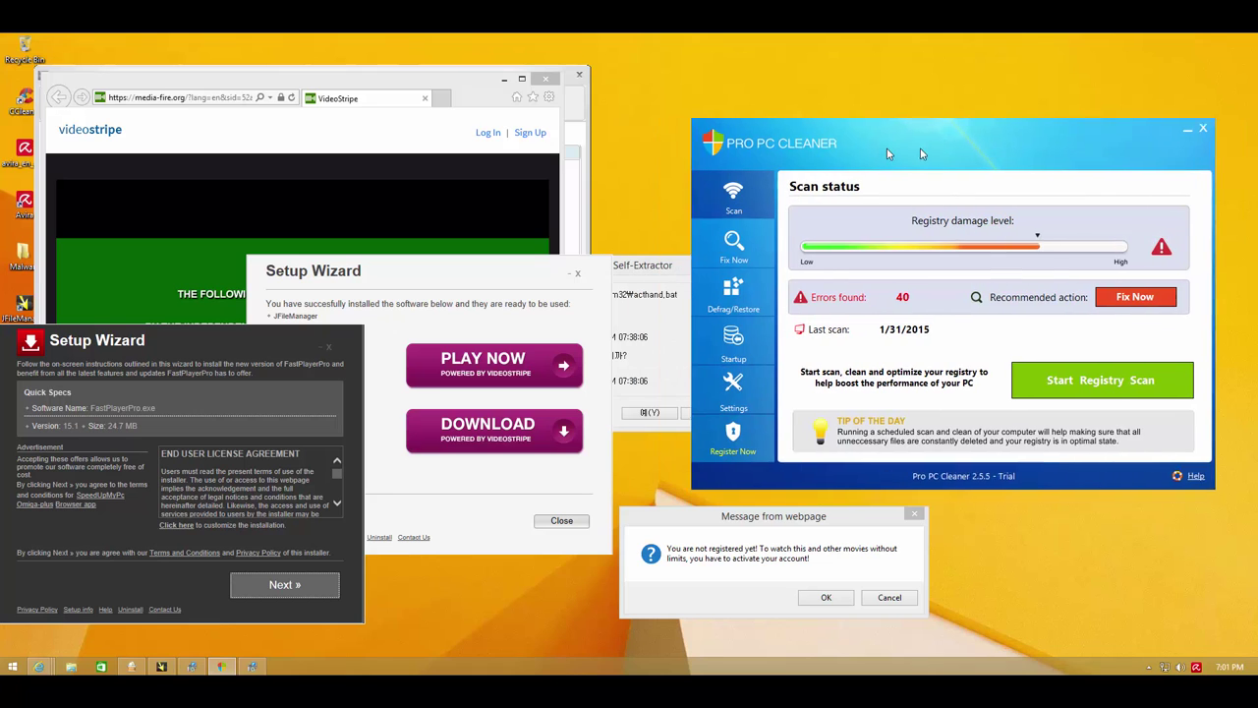
Open Avira Free Antivirus and move its window clear of the setup wizards to examine the protection status
{"action": "double_click", "coordinate": [1197, 668]}
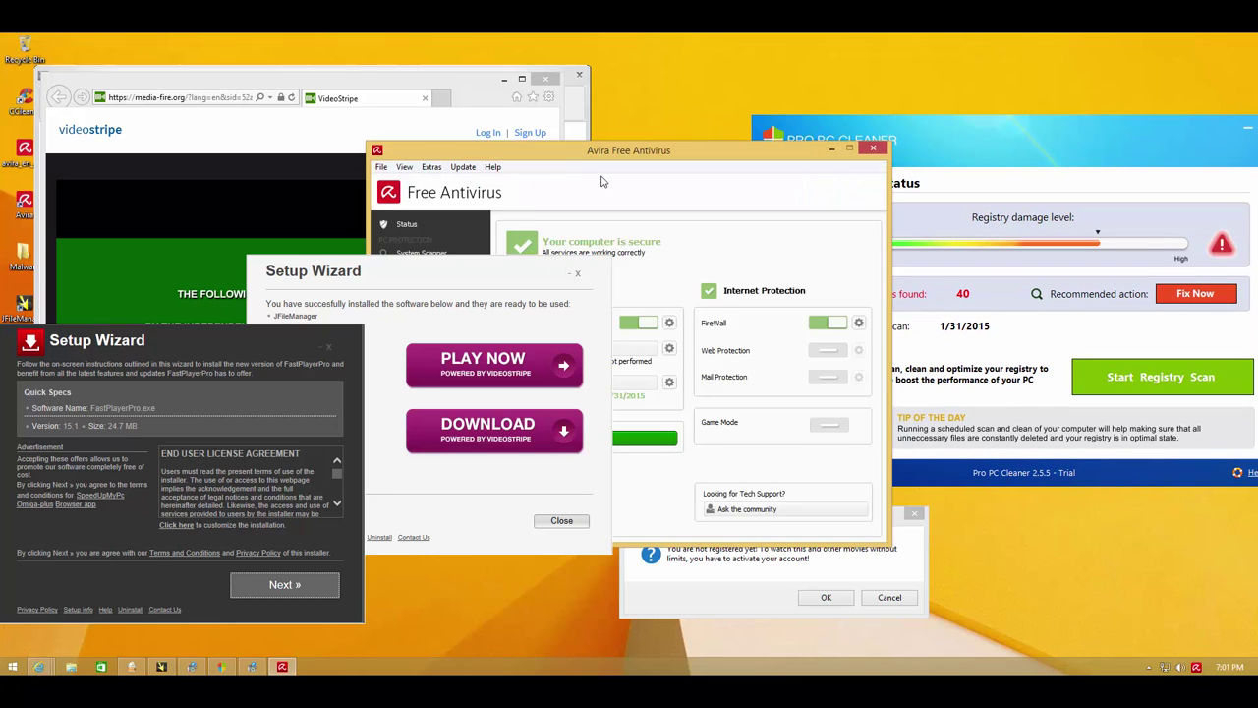
{"action": "left_click_drag", "start_coordinate": [652, 159], "coordinate": [858, 143]}
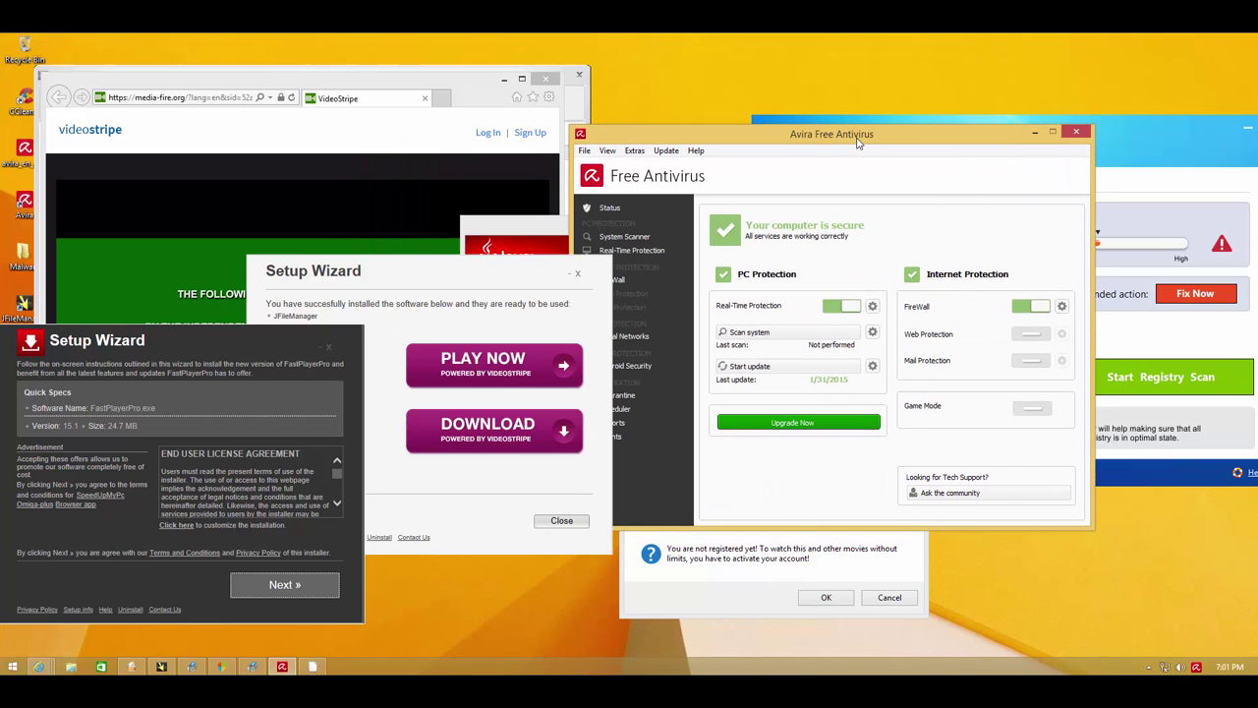
{"action": "left_click_drag", "start_coordinate": [964, 143], "coordinate": [1075, 144]}
{"action": "left_click", "coordinate": [637, 236]}
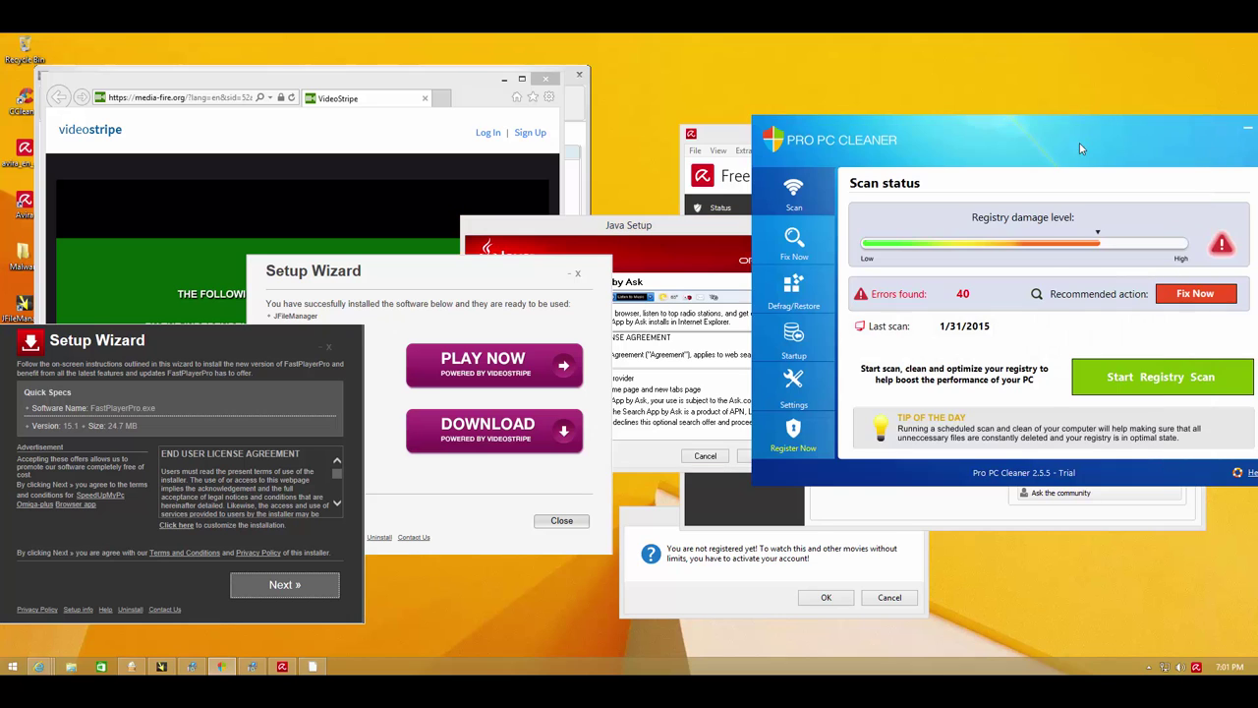
Close Pro PC Cleaner and quit it despite the offer to register
{"action": "left_click_drag", "start_coordinate": [1016, 140], "coordinate": [840, 140]}
{"action": "left_click", "coordinate": [1091, 125]}
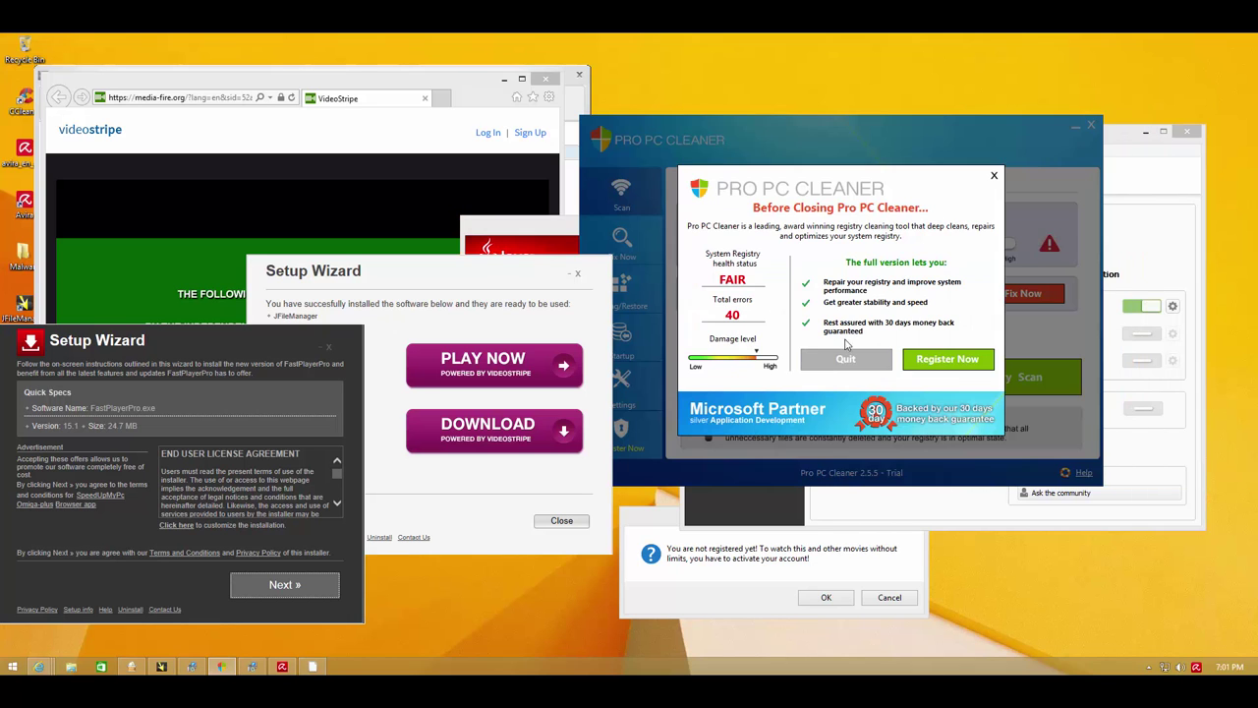
{"action": "left_click", "coordinate": [855, 364]}
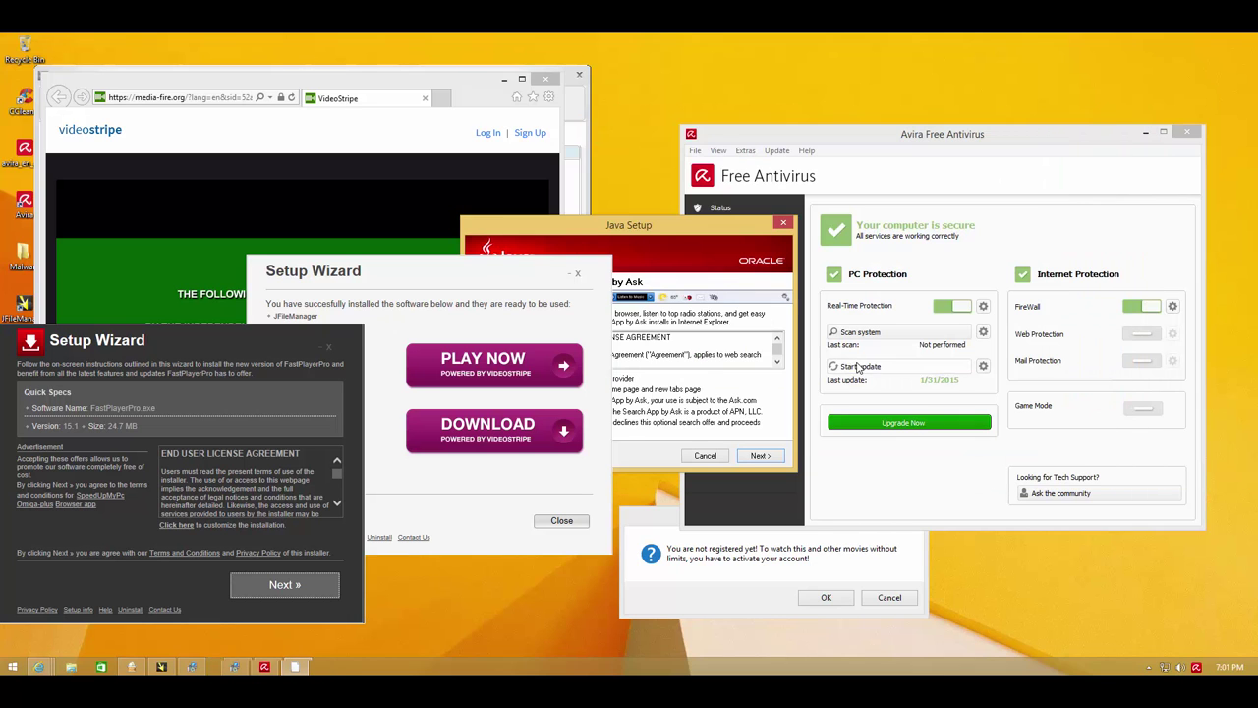
Exit the JFileManager background program running in the notification area
{"action": "left_click", "coordinate": [1148, 666]}
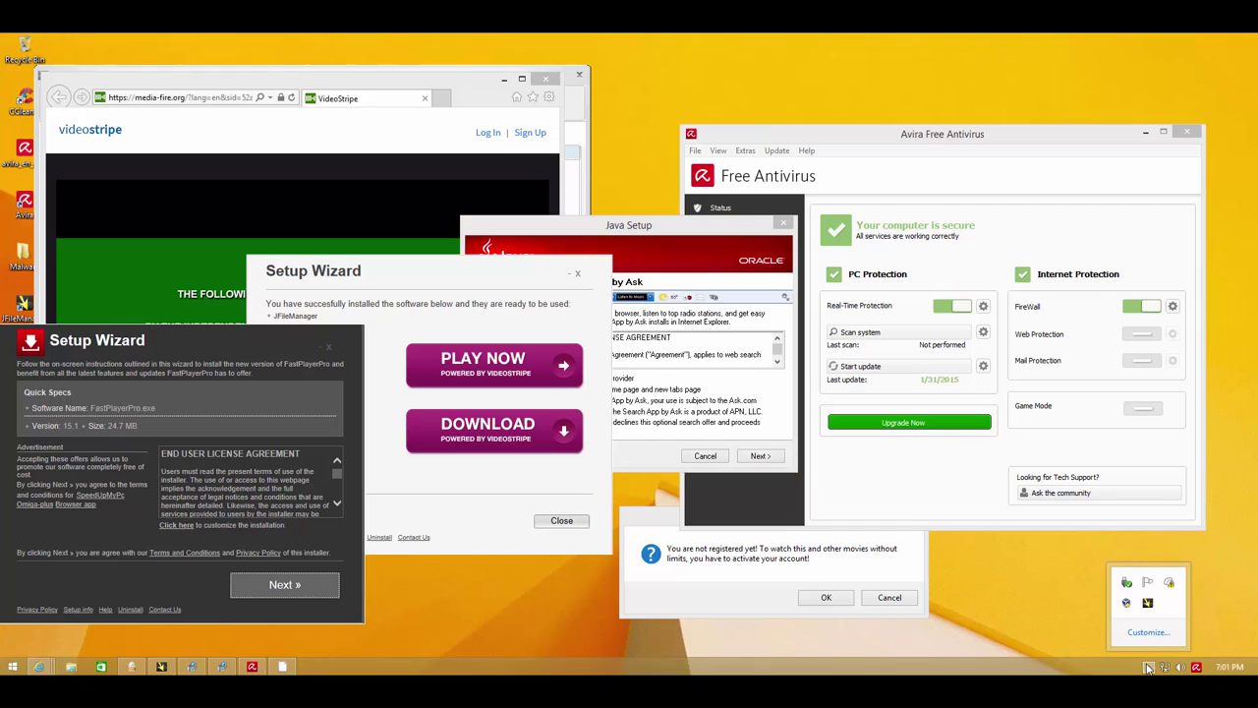
{"action": "right_click", "coordinate": [1150, 607]}
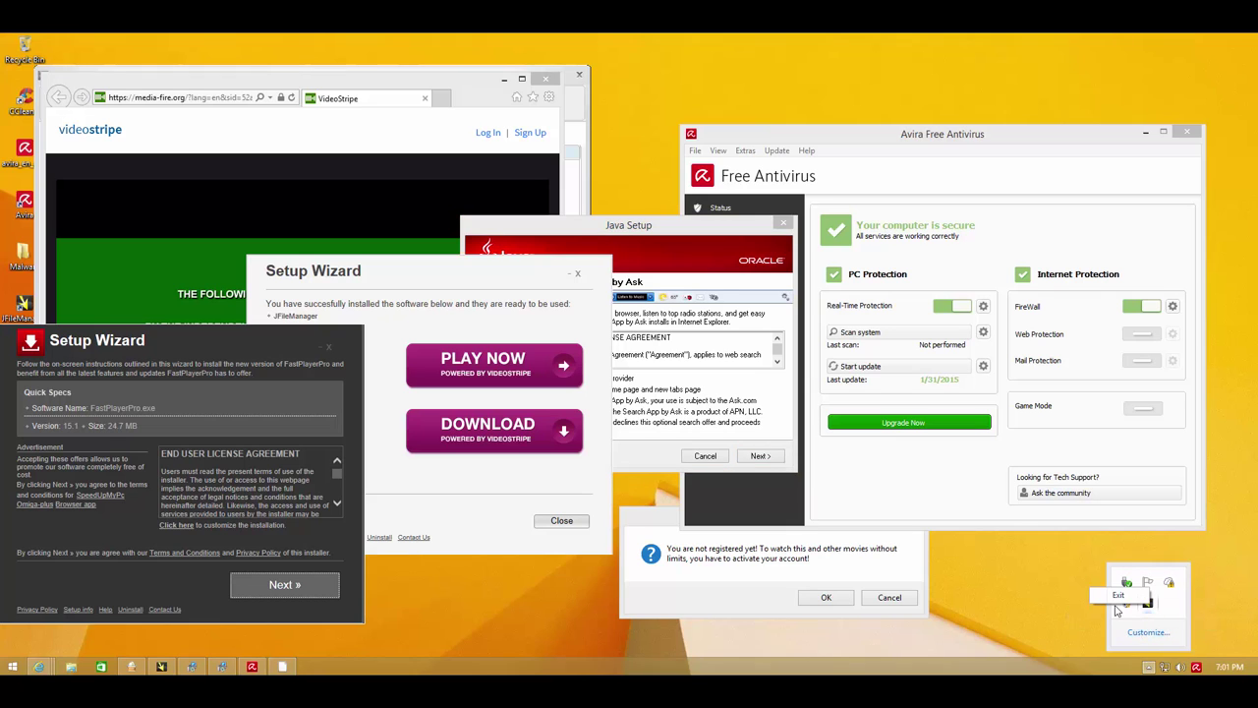
{"action": "left_click", "coordinate": [1119, 596]}
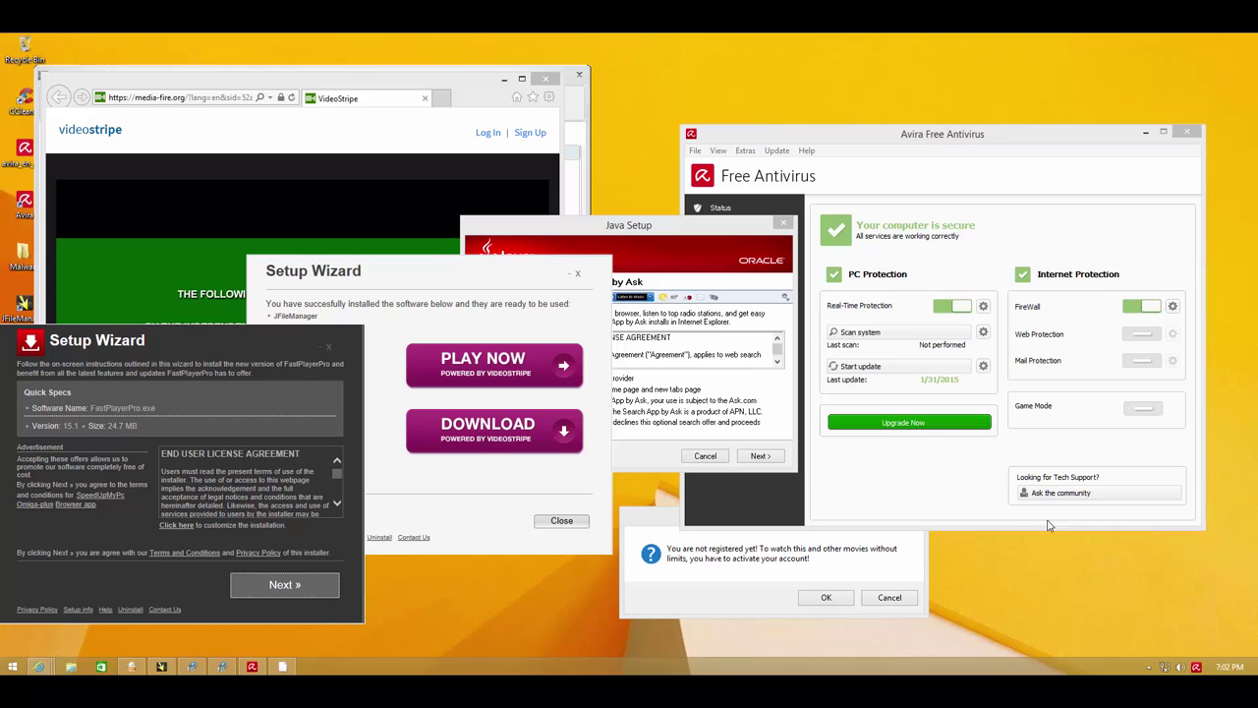
Bring the Java Setup window forward and move it clear of the JFileManager Setup Wizard
{"action": "left_click", "coordinate": [680, 259]}
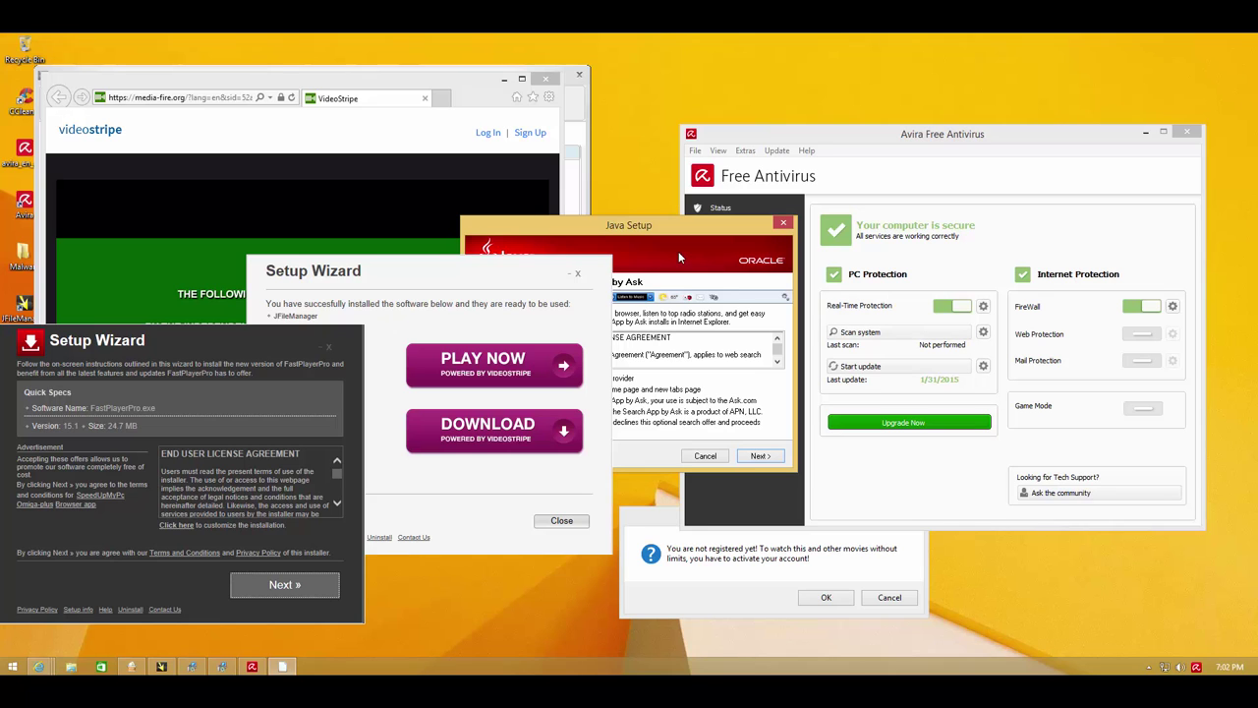
{"action": "left_click_drag", "start_coordinate": [718, 228], "coordinate": [873, 215]}
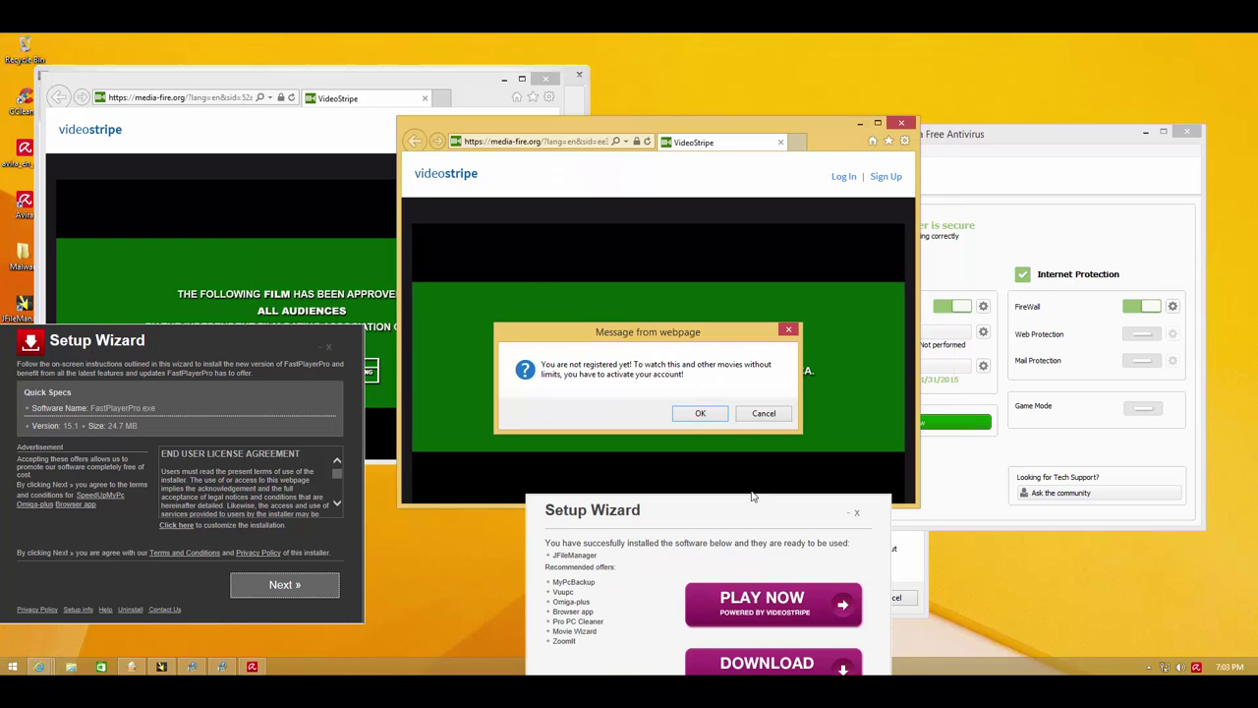
Accept VideoStripe's account activation message, move its registration window aside and continue the FastPlayerPro setup
{"action": "left_click", "coordinate": [699, 414]}
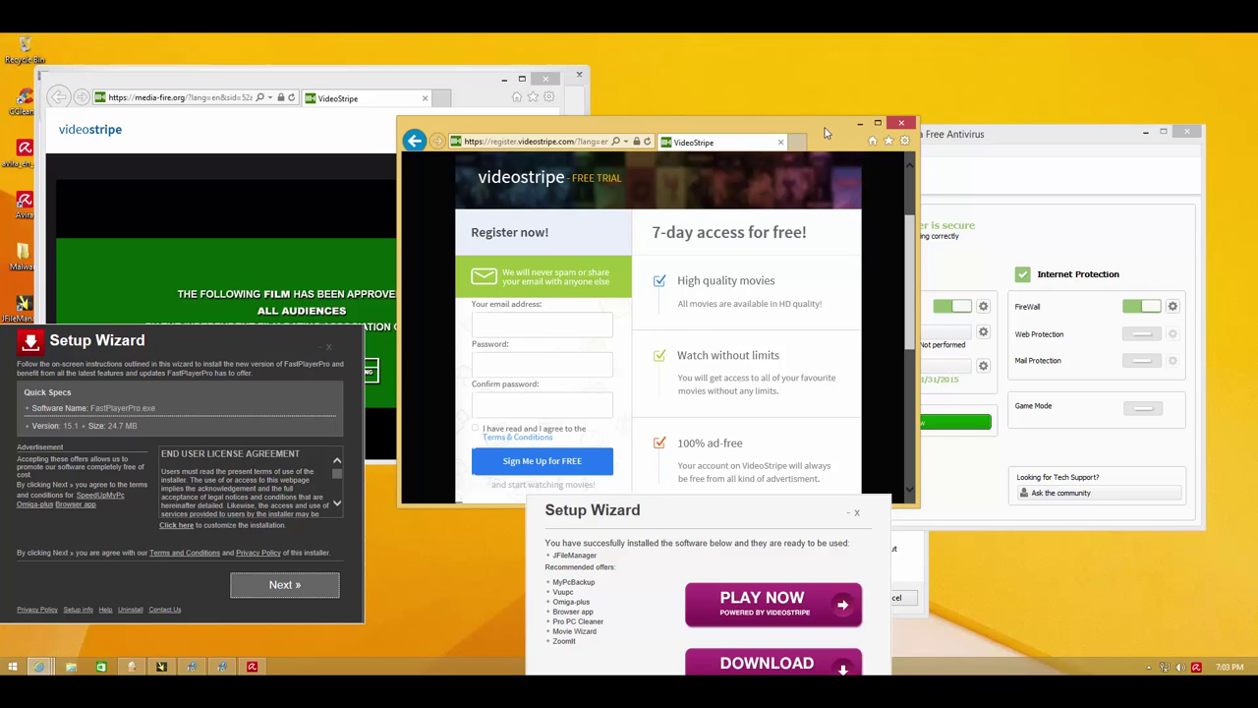
{"action": "left_click_drag", "start_coordinate": [826, 131], "coordinate": [963, 110]}
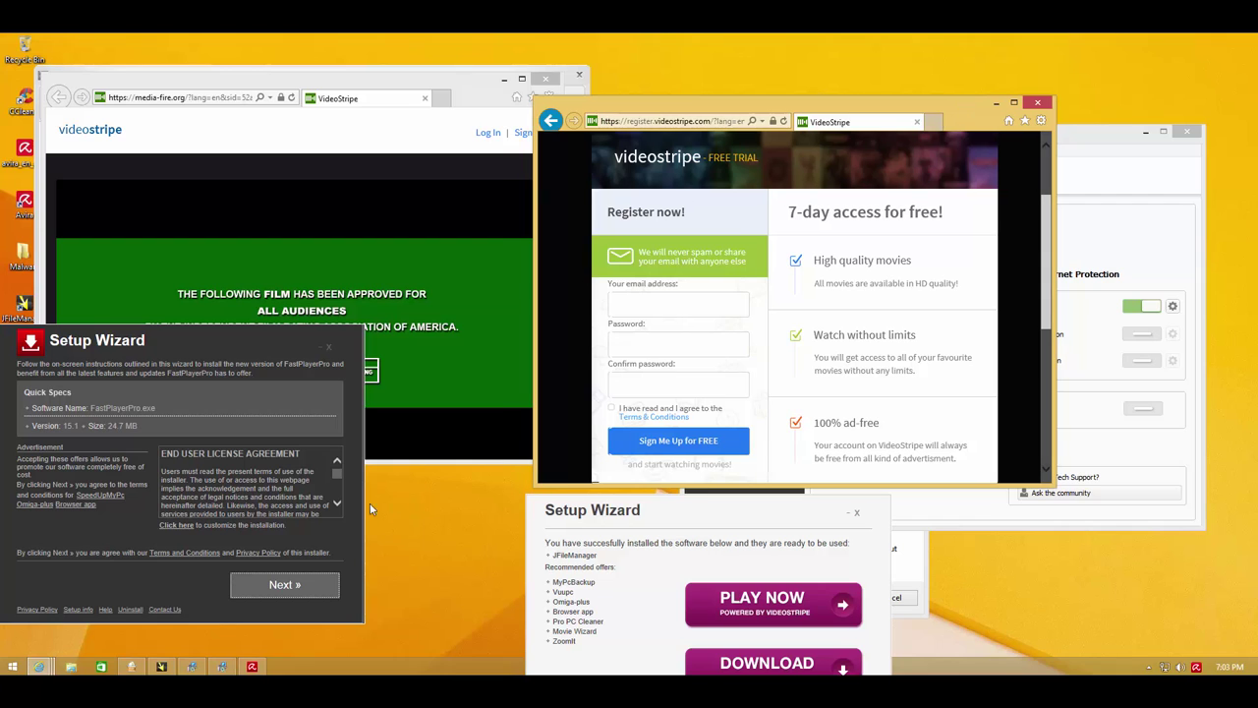
{"action": "left_click", "coordinate": [283, 586]}
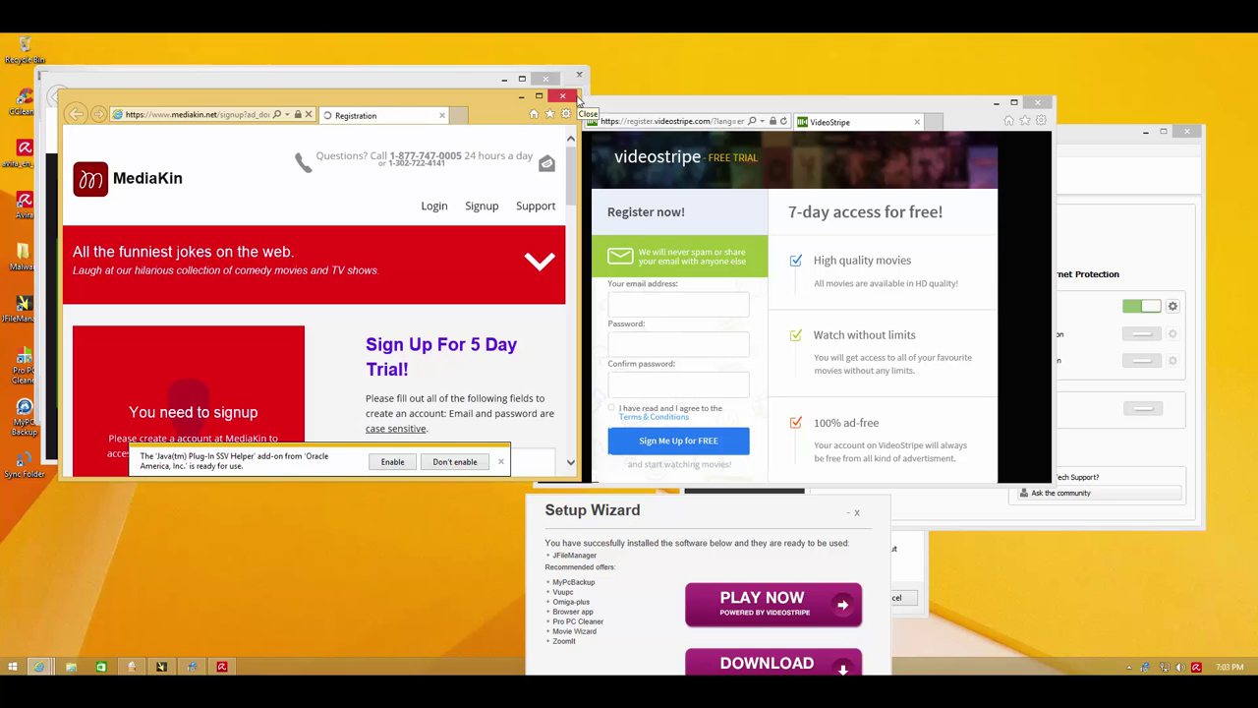
Close the MediaKin registration window and remove the ADWARE/CrossRider.Gen4 file reported in Avira's security alert
{"action": "left_click_drag", "start_coordinate": [474, 102], "coordinate": [559, 182]}
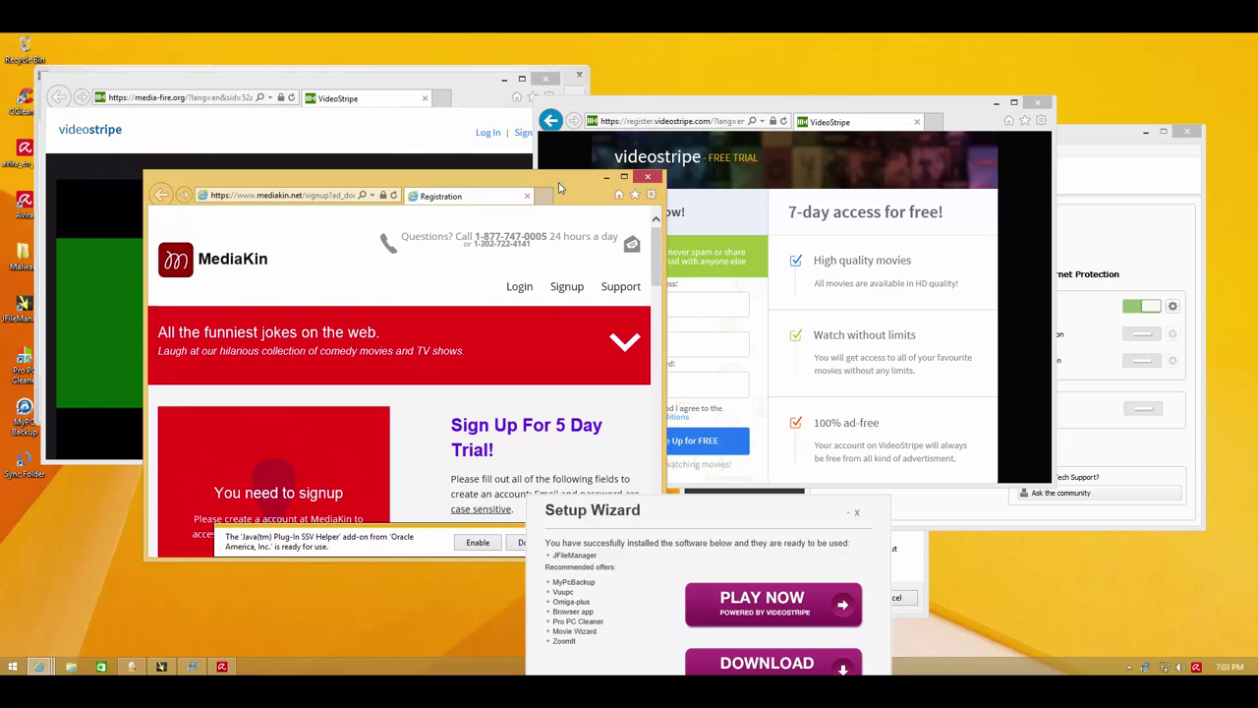
{"action": "left_click", "coordinate": [648, 176]}
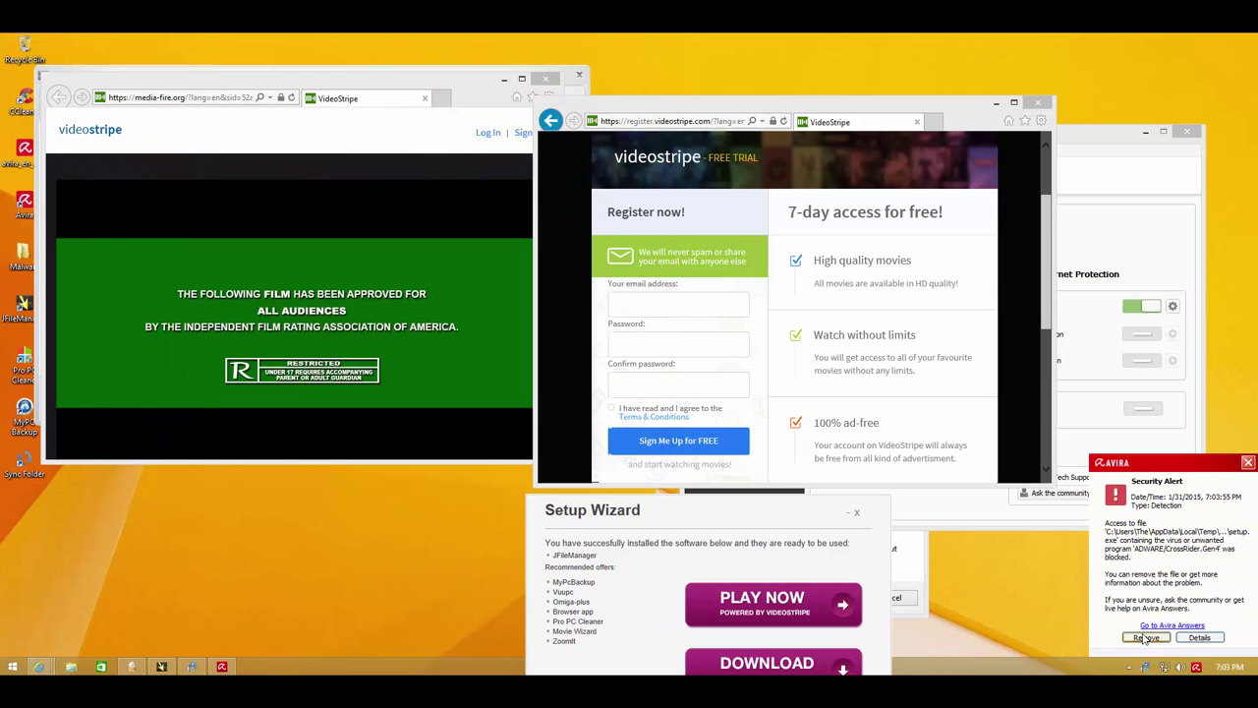
{"action": "left_click", "coordinate": [1144, 638]}
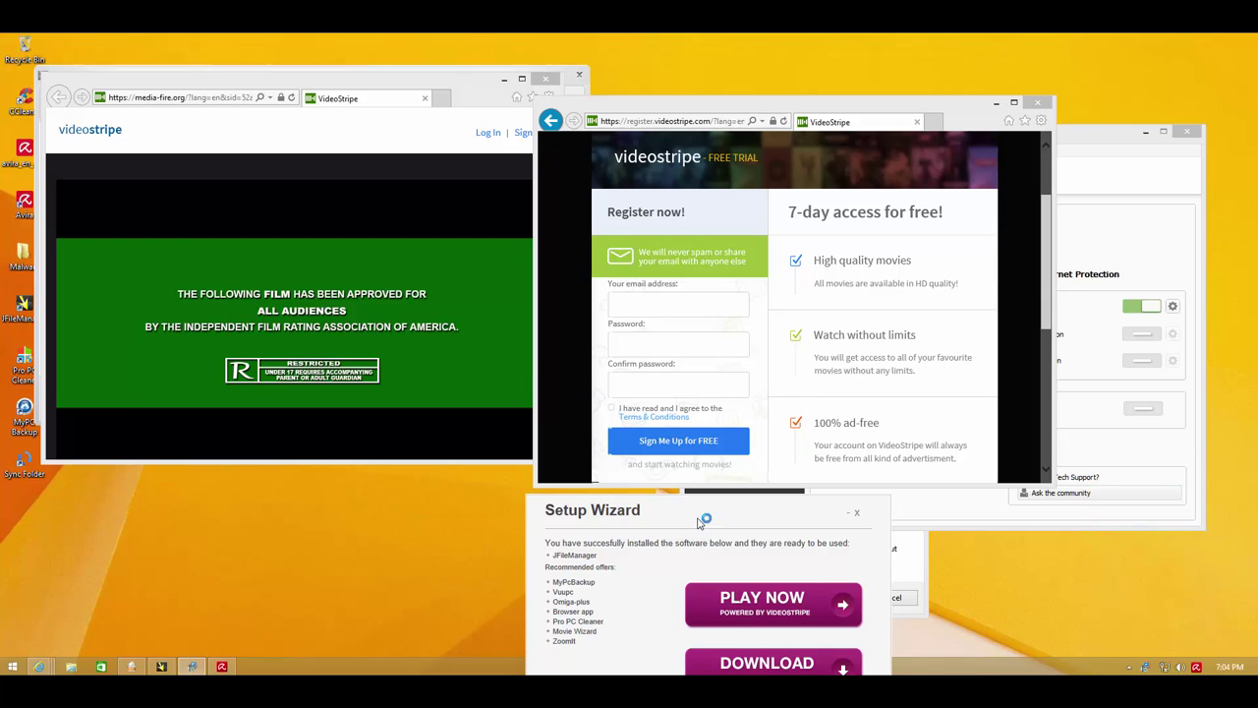
{"action": "left_click_drag", "start_coordinate": [702, 519], "coordinate": [629, 491]}
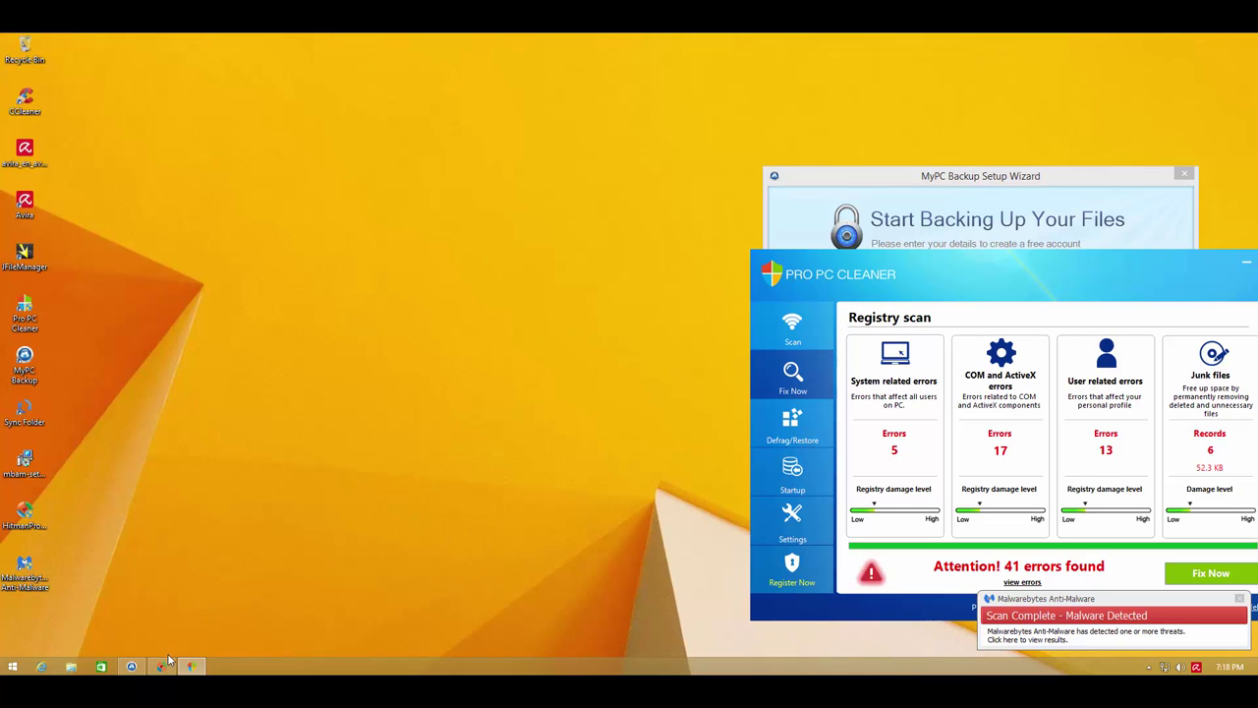
Arrange the Pro PC Cleaner window and the MyPC Backup Setup Wizard so both can be viewed together
{"action": "left_click_drag", "start_coordinate": [972, 259], "coordinate": [644, 214]}
{"action": "left_click_drag", "start_coordinate": [841, 210], "coordinate": [611, 183]}
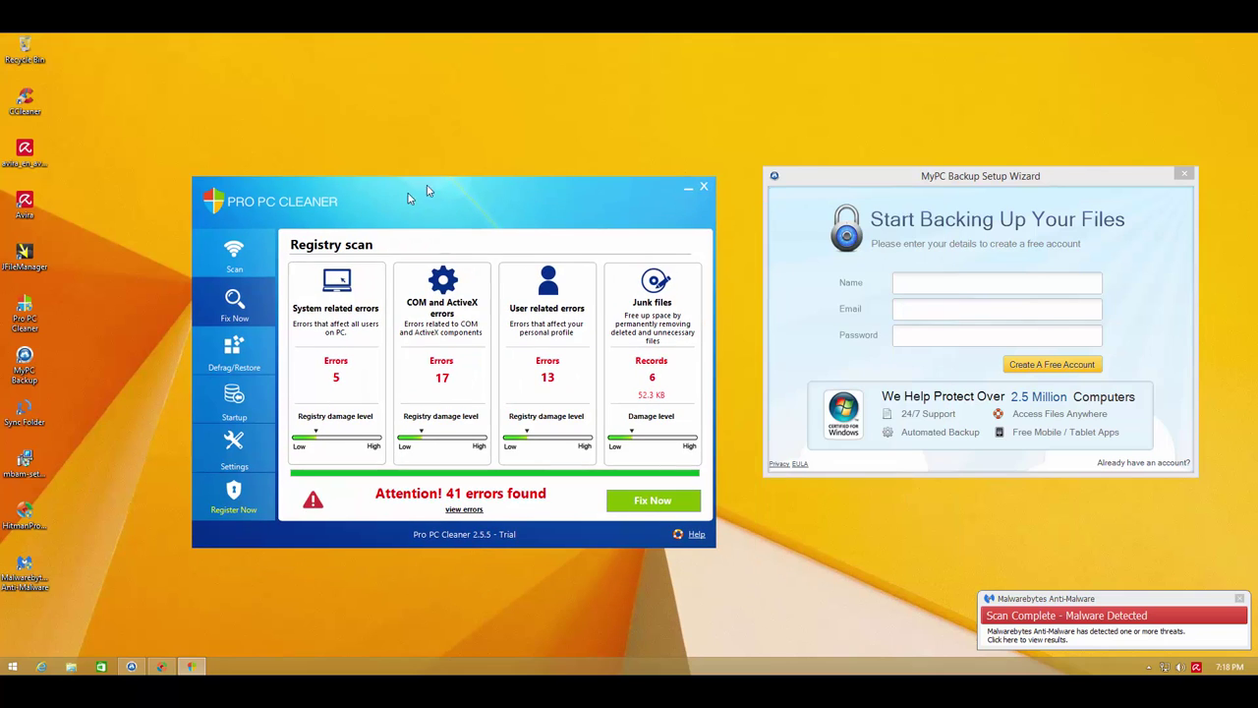
{"action": "left_click_drag", "start_coordinate": [870, 178], "coordinate": [774, 173]}
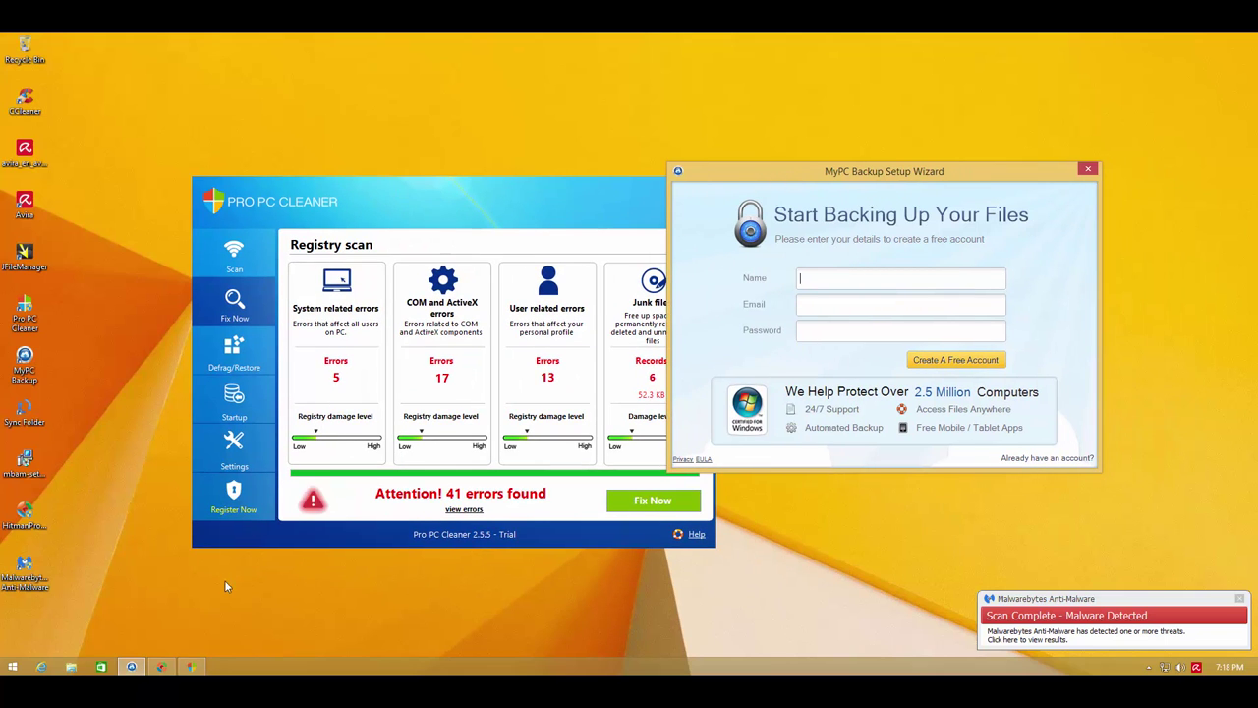
Bring up HitmanPro and examine its scan results, from Configuration Updater.exe through the end of the threat list
{"action": "left_click", "coordinate": [161, 666]}
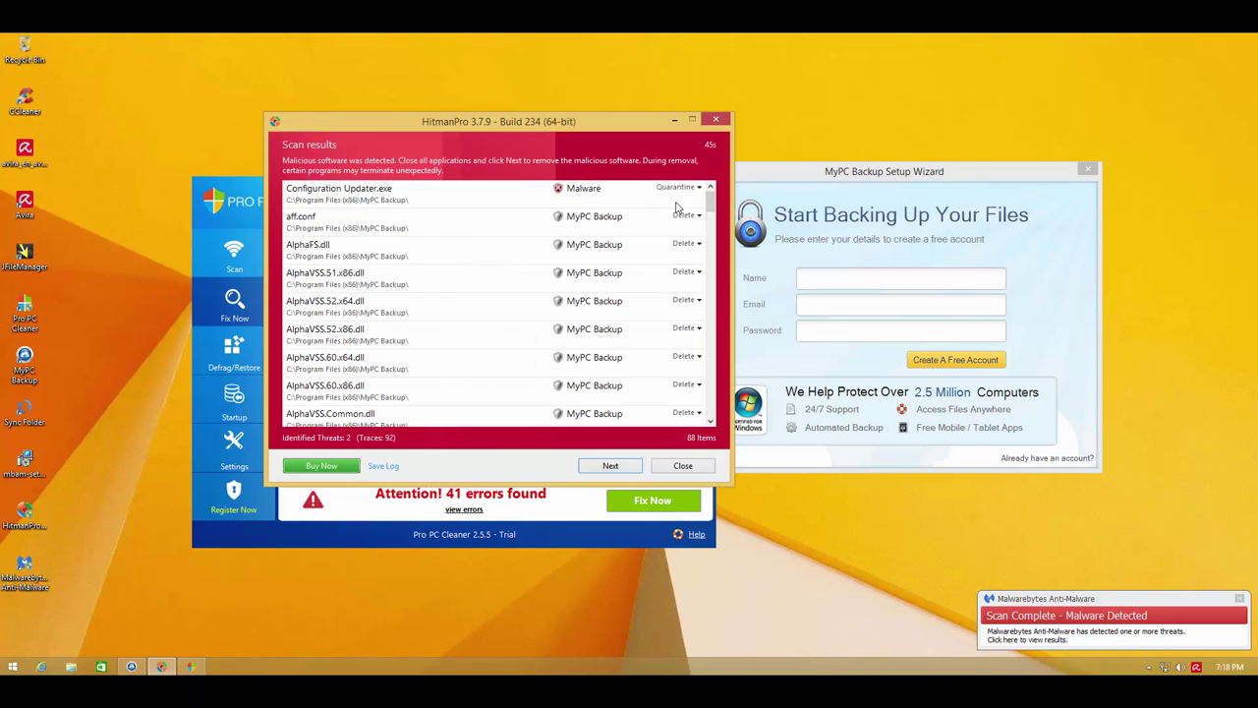
{"action": "left_click", "coordinate": [316, 201]}
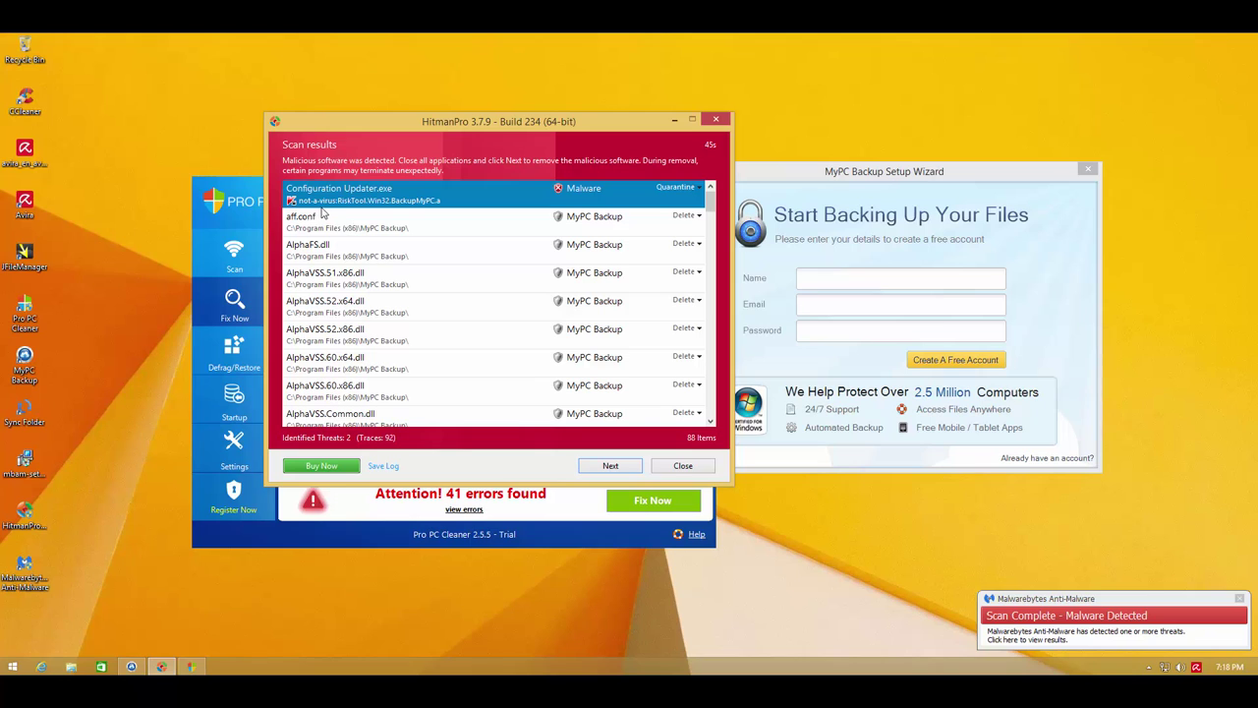
{"action": "left_click", "coordinate": [375, 229]}
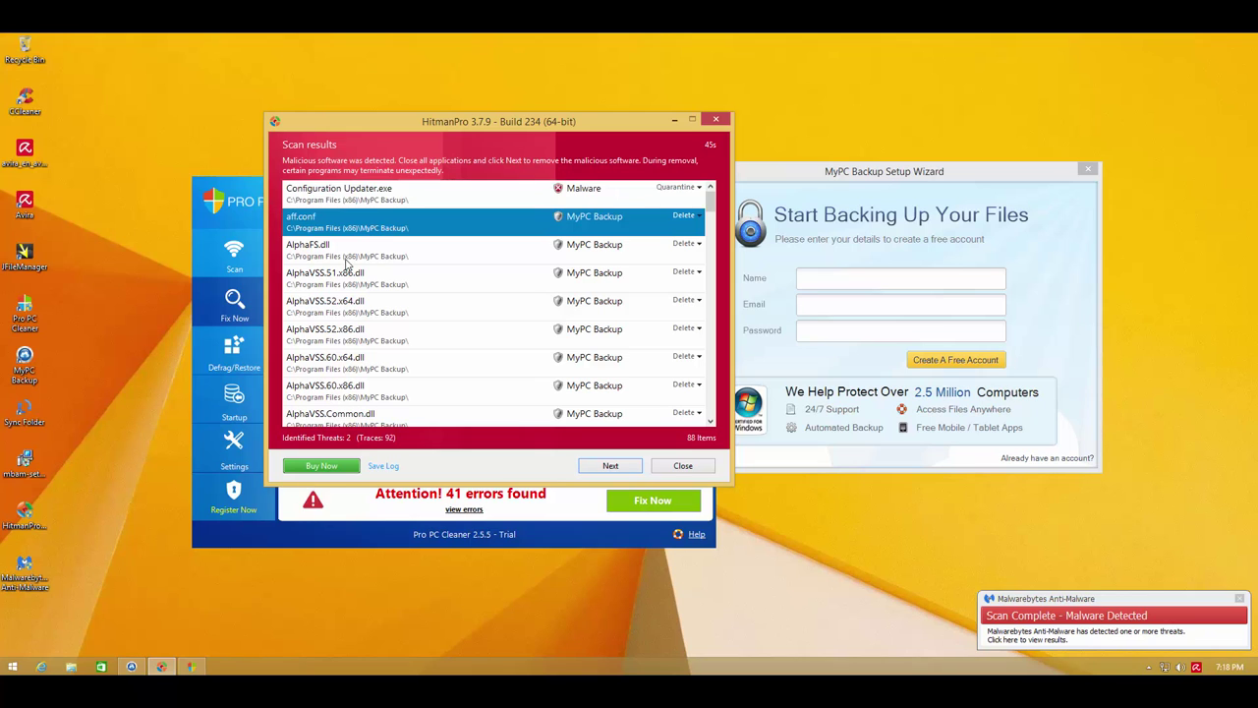
{"action": "left_click_drag", "start_coordinate": [710, 201], "coordinate": [694, 437]}
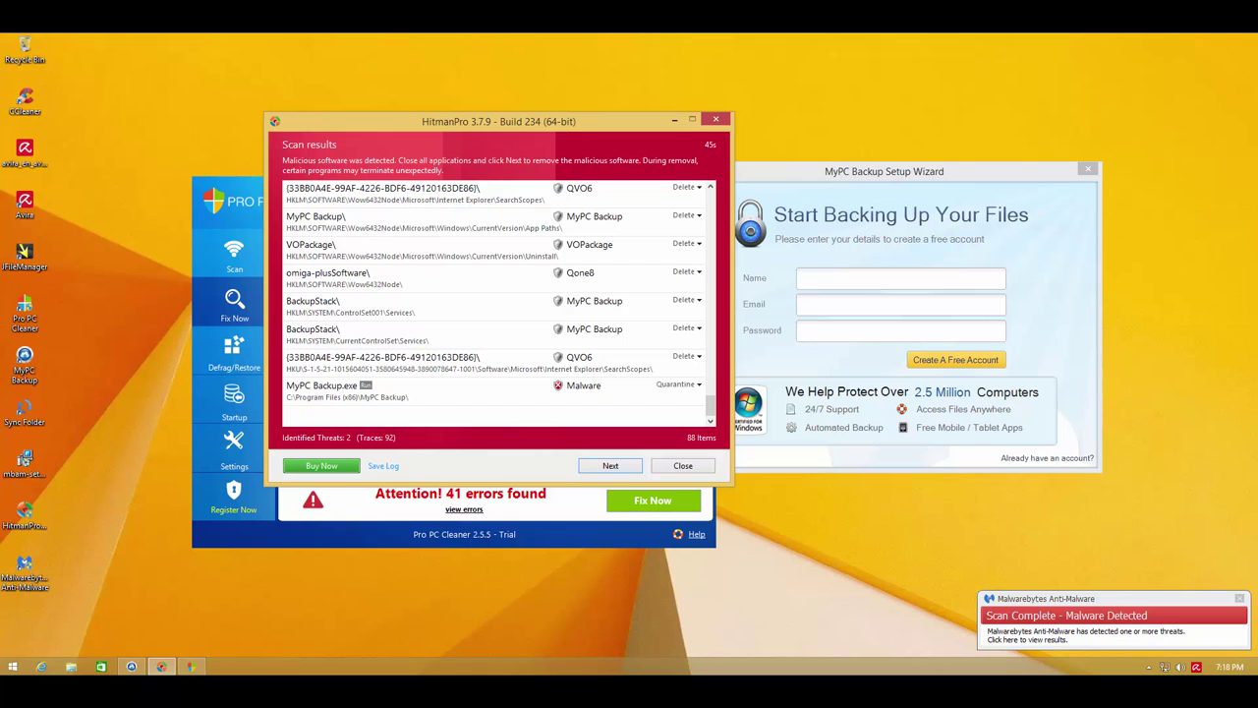
{"action": "left_click_drag", "start_coordinate": [710, 403], "coordinate": [694, 430]}
{"action": "left_click_drag", "start_coordinate": [710, 401], "coordinate": [708, 312]}
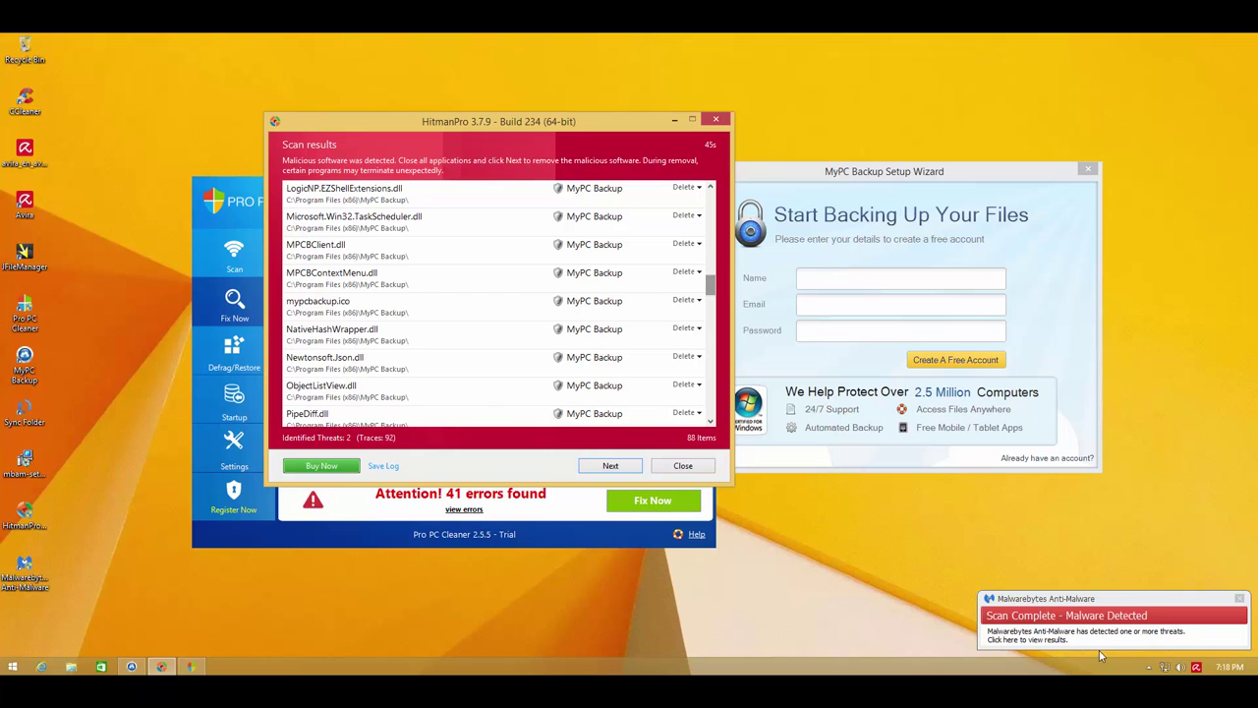
Open Malwarebytes Anti-Malware from the notification area and move the HitmanPro window clear of it
{"action": "left_click", "coordinate": [1149, 667]}
{"action": "double_click", "coordinate": [1147, 603]}
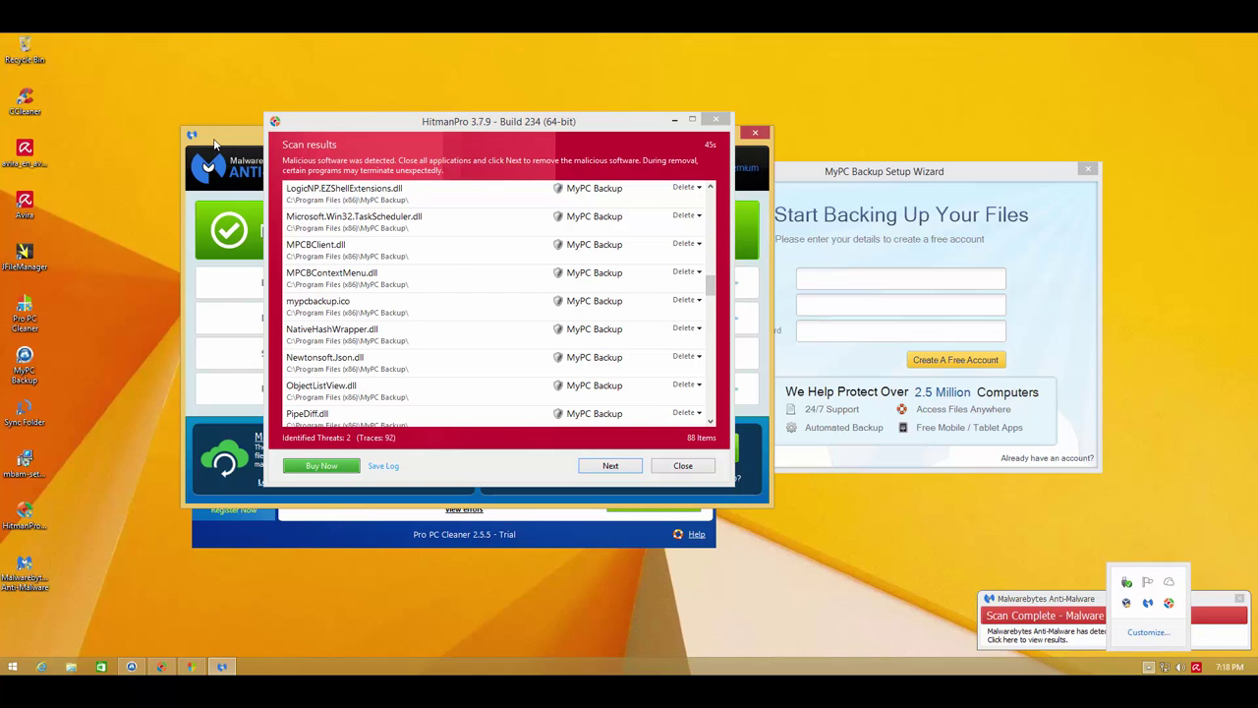
{"action": "left_click_drag", "start_coordinate": [520, 122], "coordinate": [980, 183]}
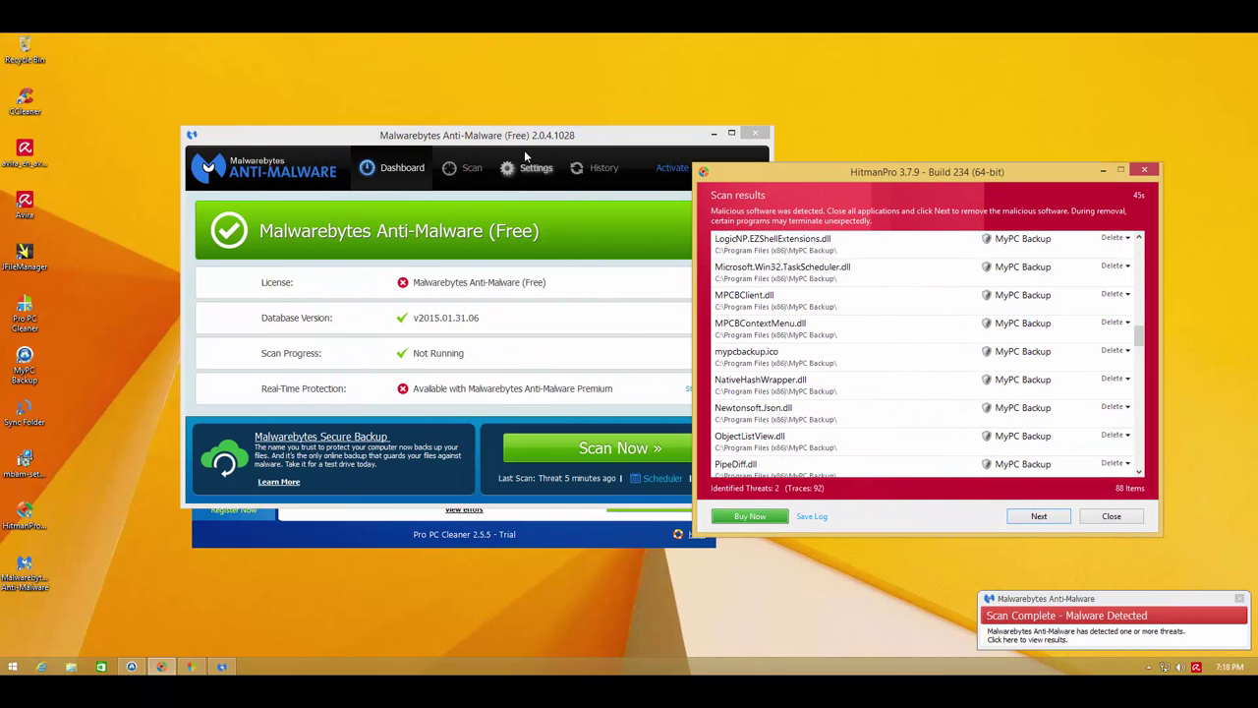
{"action": "left_click_drag", "start_coordinate": [496, 140], "coordinate": [452, 145]}
Examine the Malwarebytes scan's detected items beside HitmanPro's results, and put both scanner windows away
{"action": "left_click", "coordinate": [423, 173]}
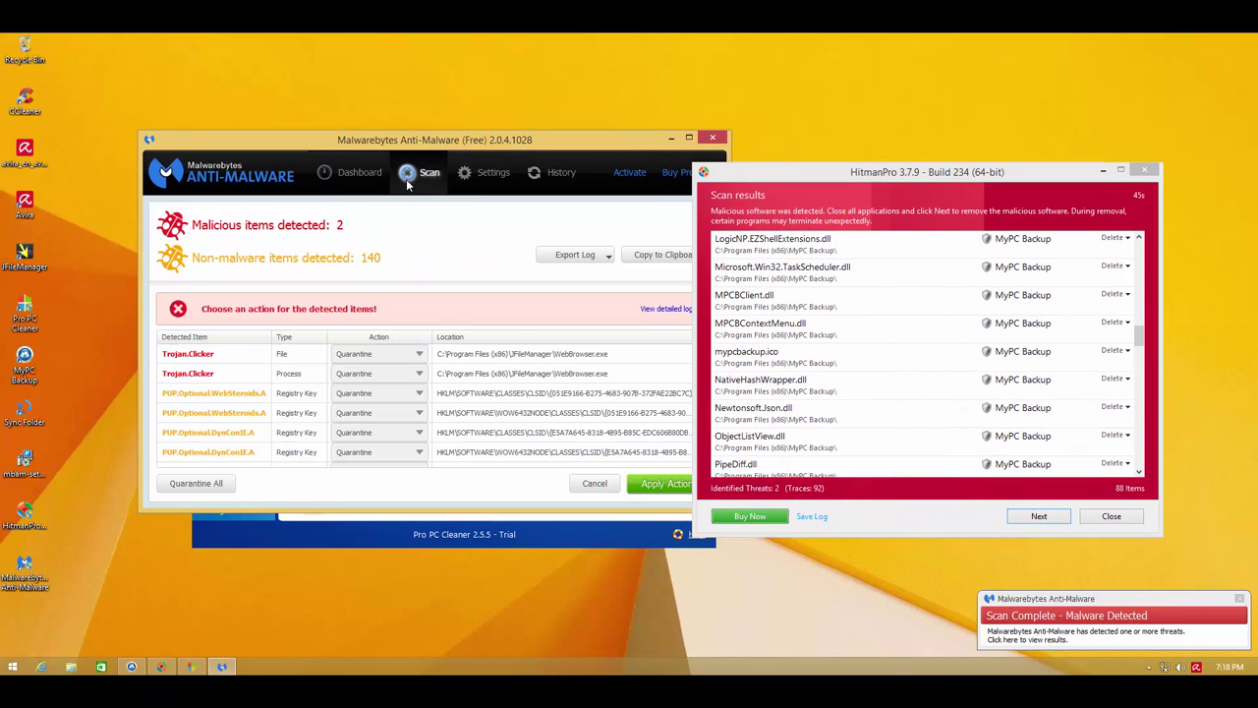
{"action": "left_click_drag", "start_coordinate": [551, 139], "coordinate": [471, 144]}
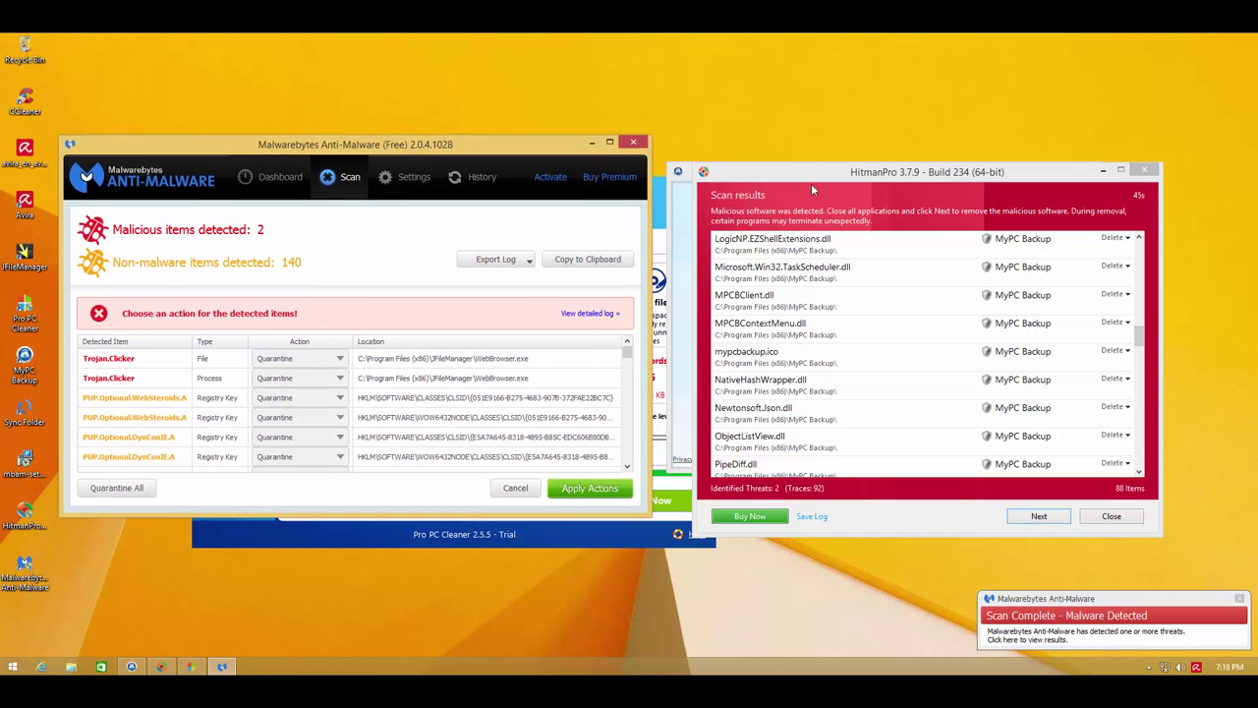
{"action": "left_click_drag", "start_coordinate": [813, 187], "coordinate": [924, 177]}
{"action": "mouse_move", "coordinate": [627, 354]}
{"action": "left_mouse_down"}
{"action": "mouse_move", "coordinate": [608, 477]}
{"action": "mouse_move", "coordinate": [623, 354]}
{"action": "mouse_move", "coordinate": [620, 479]}
{"action": "mouse_move", "coordinate": [626, 355]}
{"action": "left_mouse_up"}
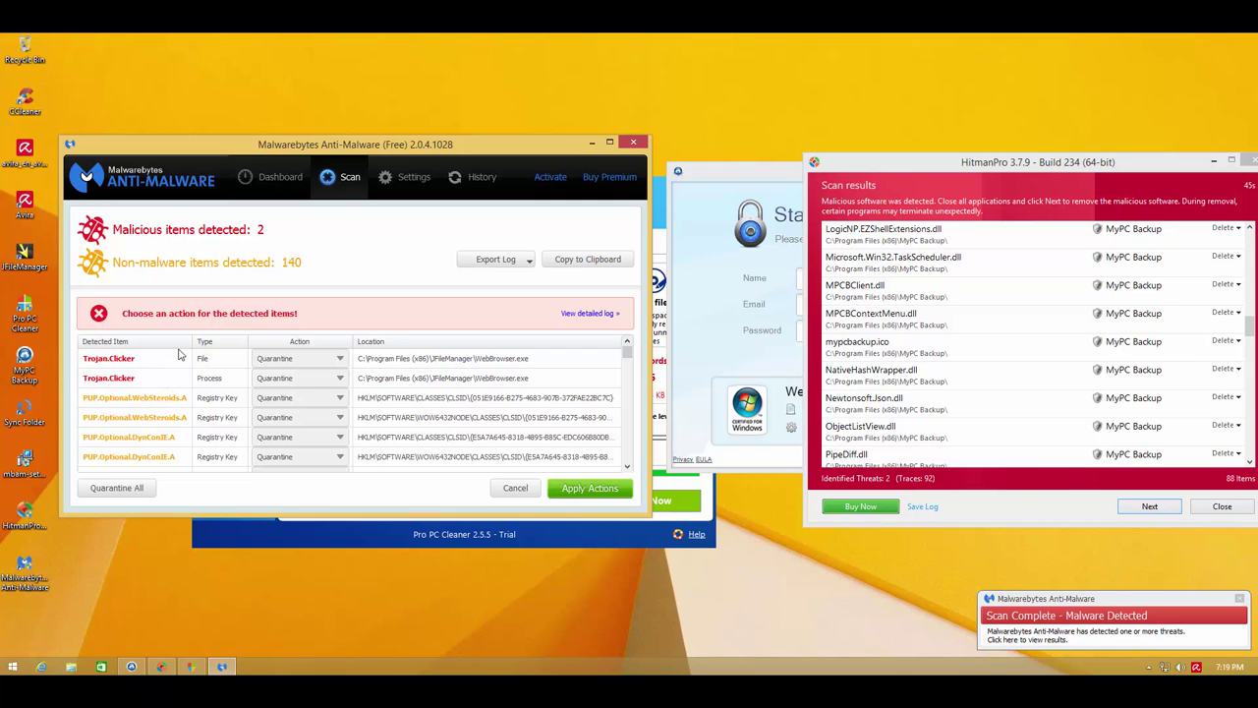
{"action": "left_click", "coordinate": [631, 144]}
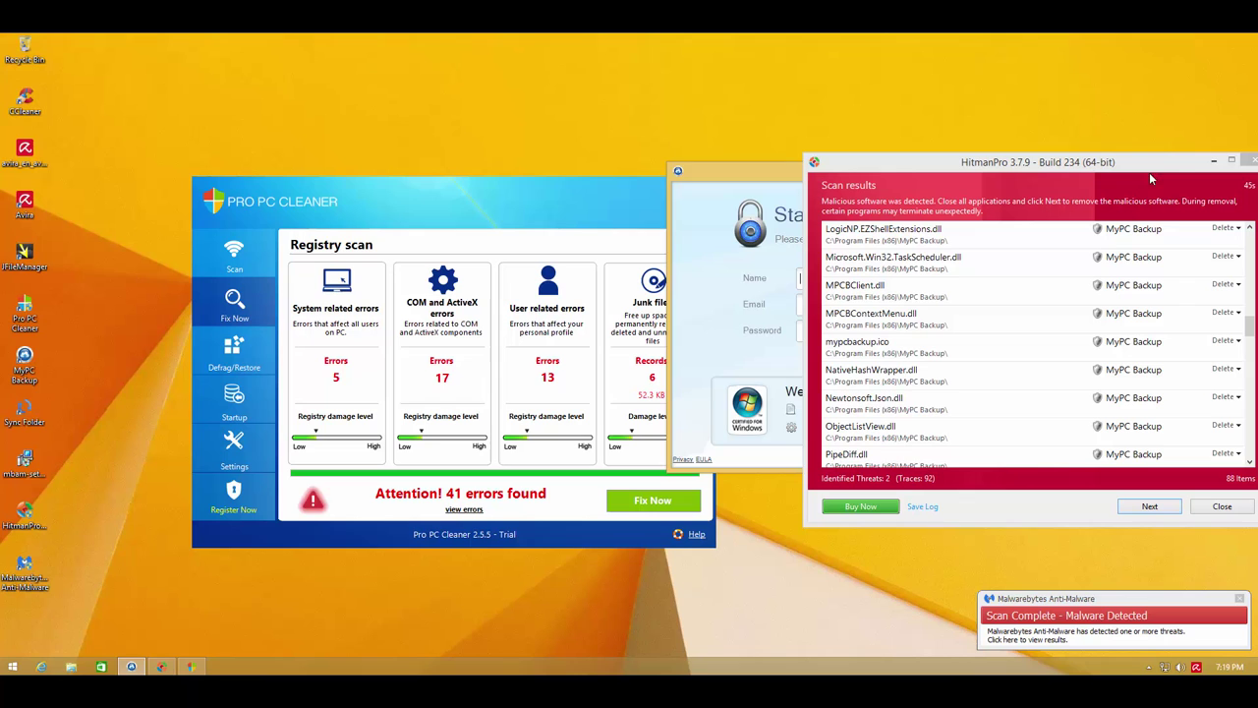
{"action": "left_click", "coordinate": [1215, 161]}
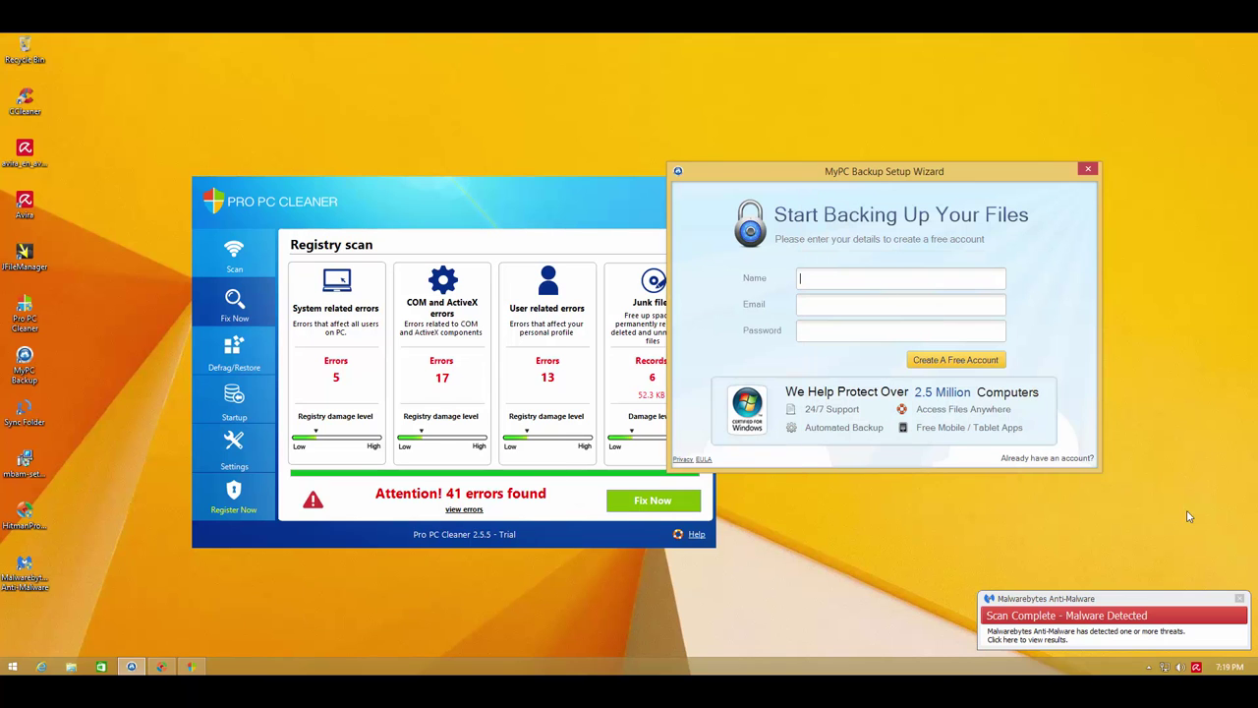
Close the Avira program that stopped working and bring up the Avira Free Antivirus status overview
{"action": "left_click", "coordinate": [1198, 668]}
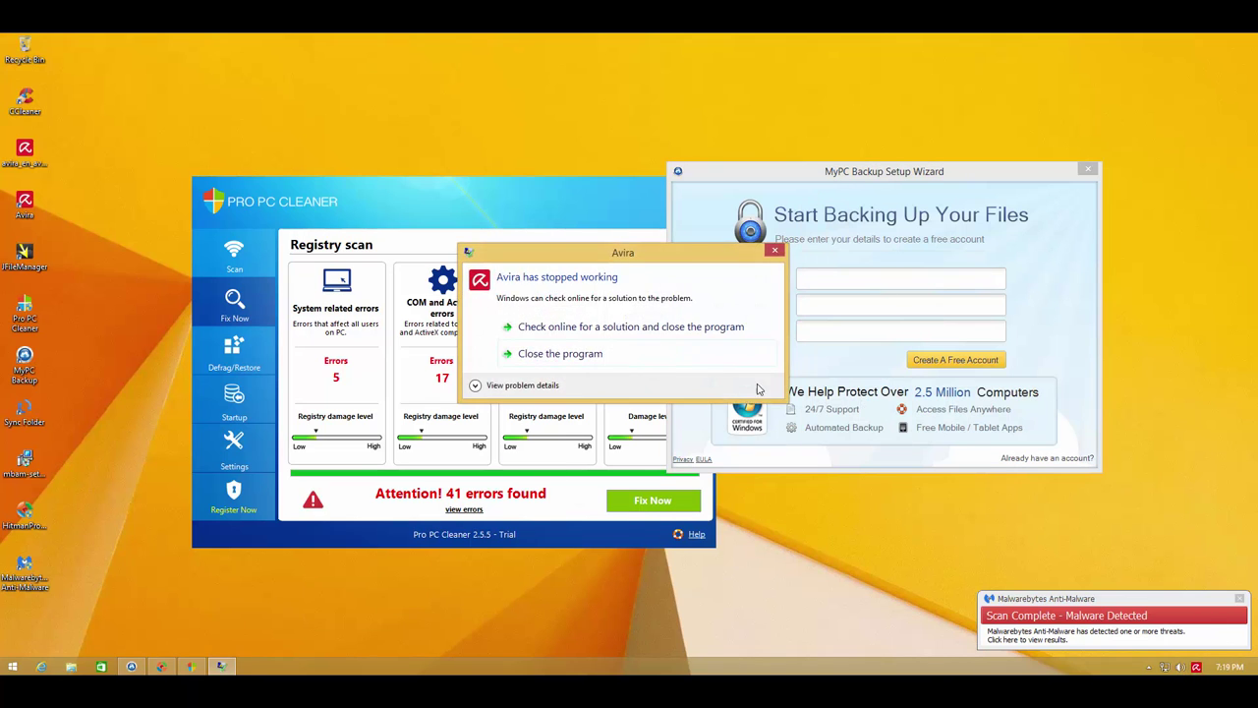
{"action": "left_click", "coordinate": [611, 355]}
{"action": "left_click", "coordinate": [635, 351]}
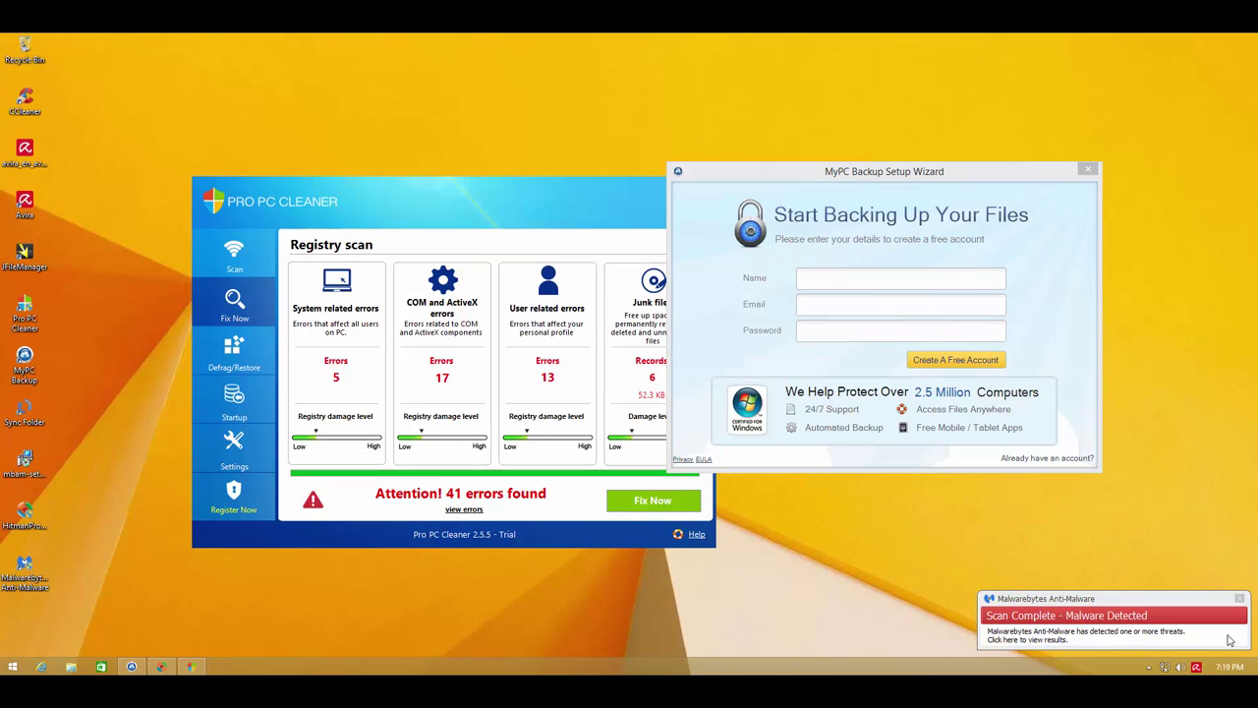
{"action": "left_click", "coordinate": [1180, 667]}
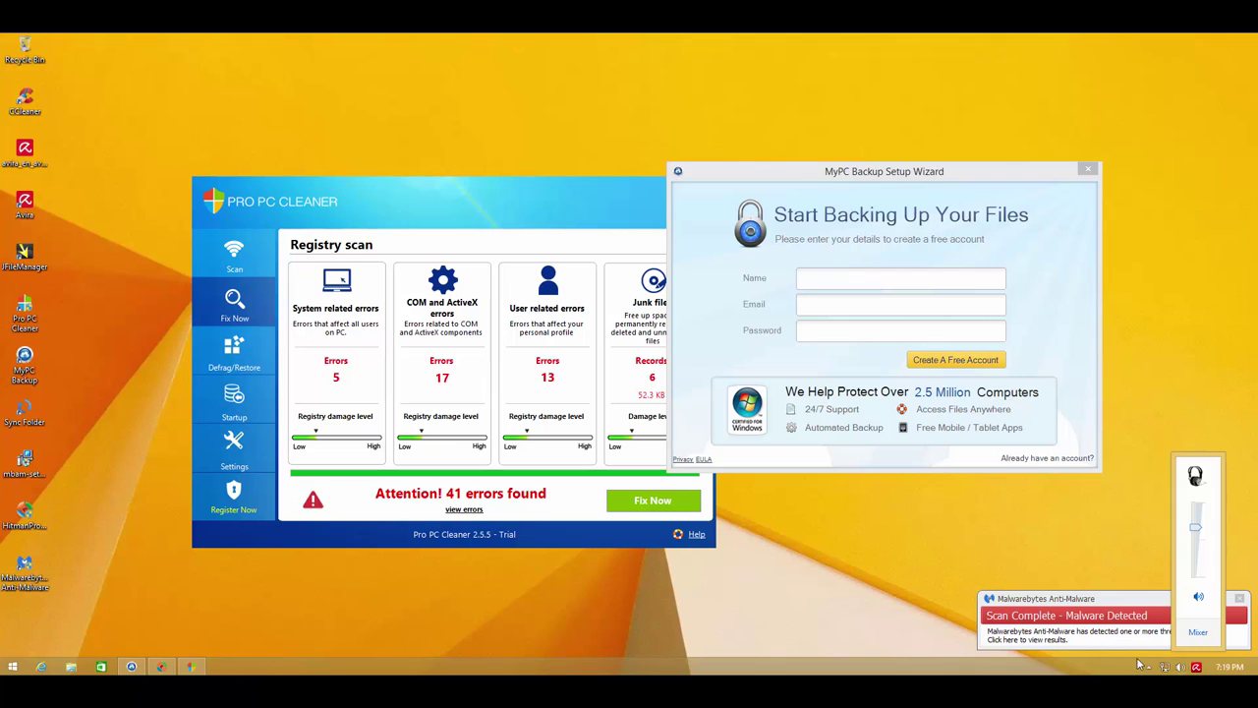
{"action": "left_click", "coordinate": [1181, 667]}
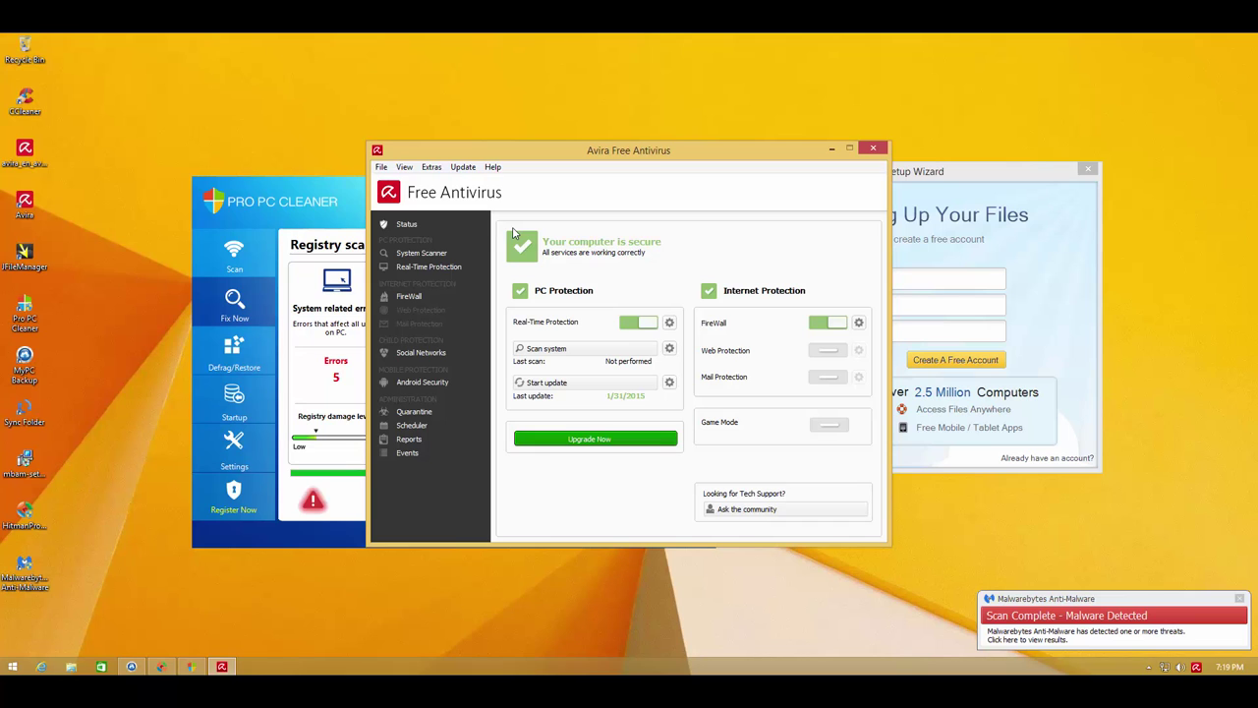
{"action": "left_click_drag", "start_coordinate": [560, 156], "coordinate": [538, 132]}
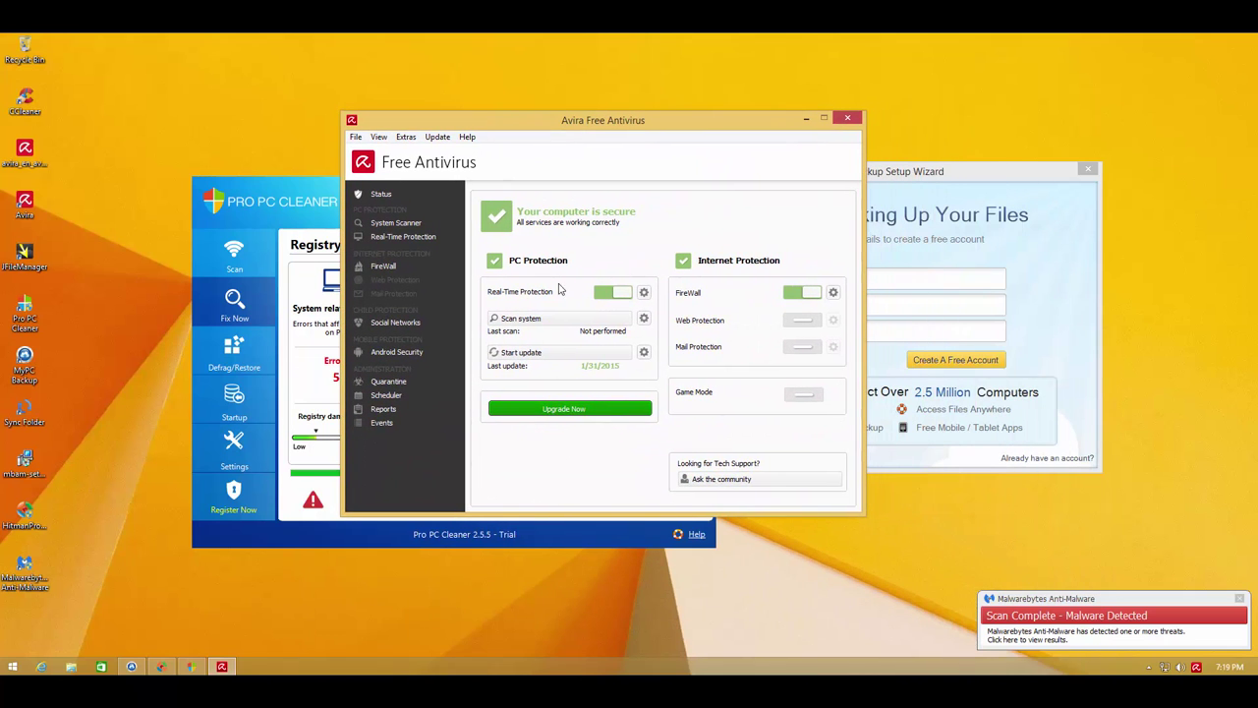